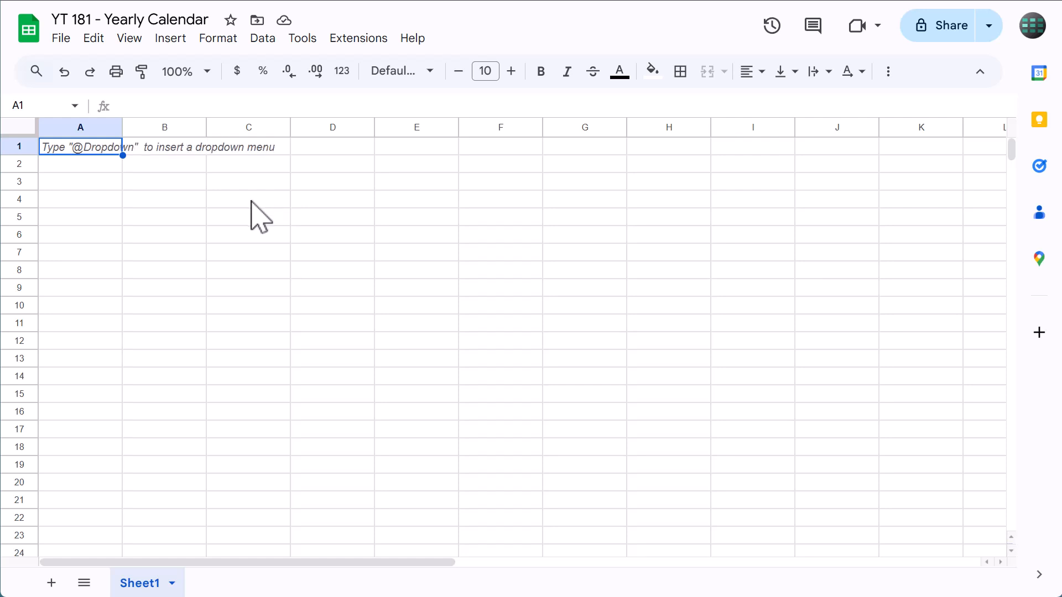
- Set the width of columns A to Z to 35 pixels
left_click_drag(101, 127, 1037, 125)
right_click(795, 118)
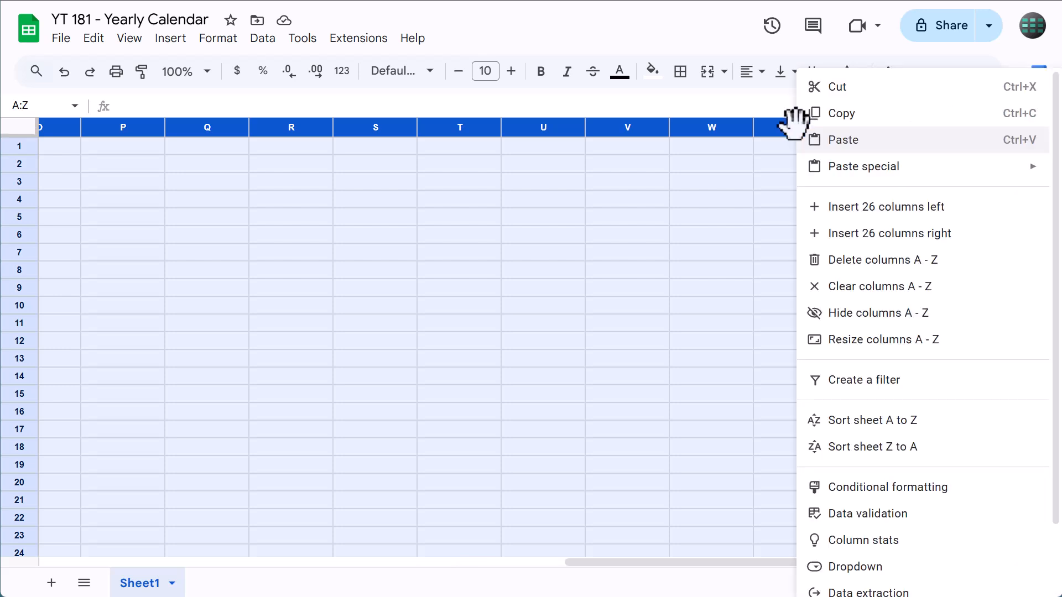
left_click(861, 339)
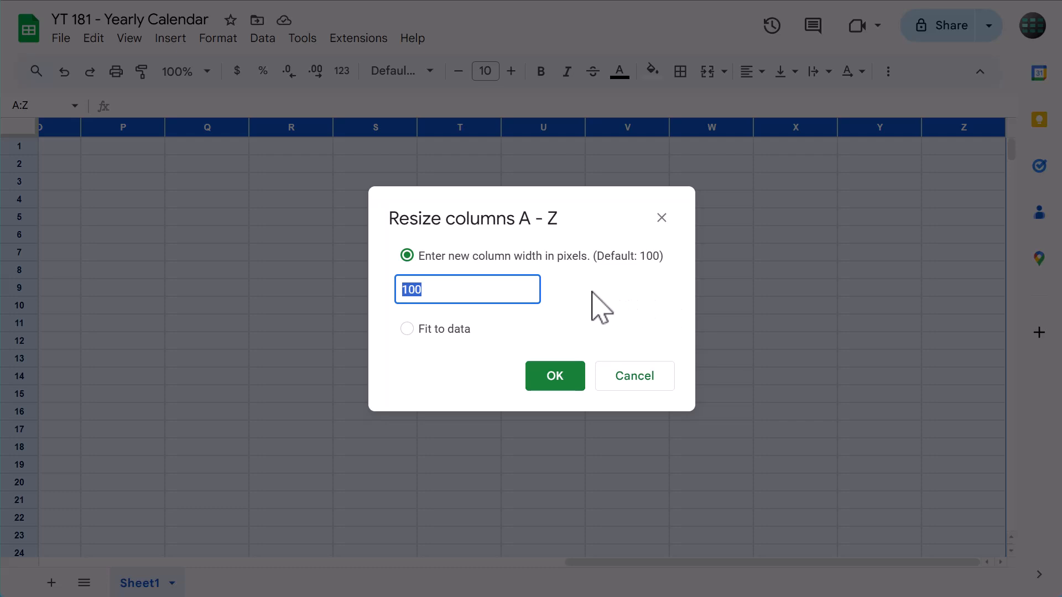
type("35")
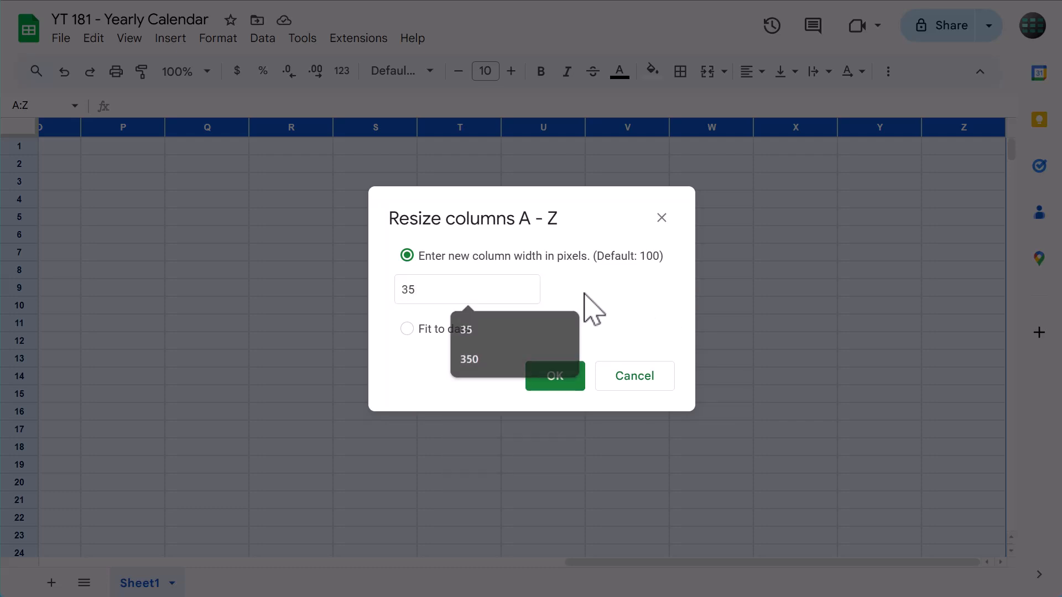
left_click(555, 376)
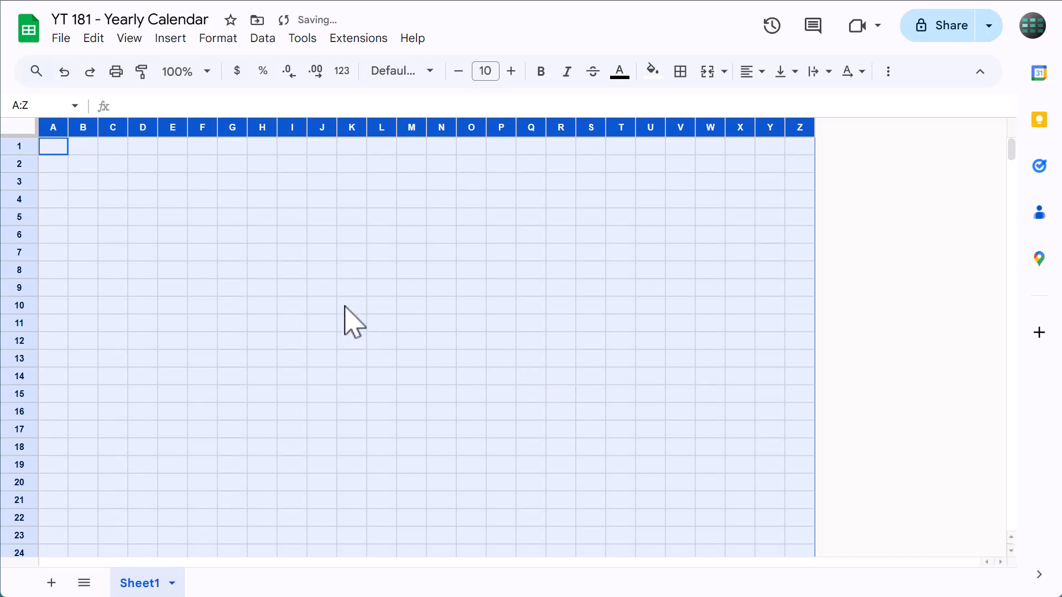
- Set the height of rows 1 to 1000 to 30 pixels
left_click(49, 108)
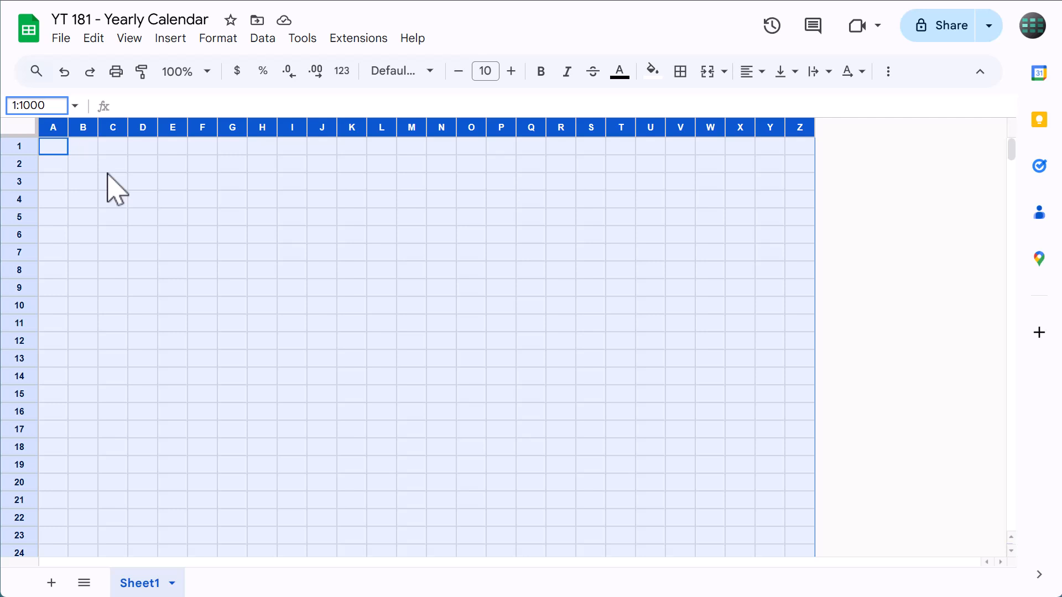
key("Return")
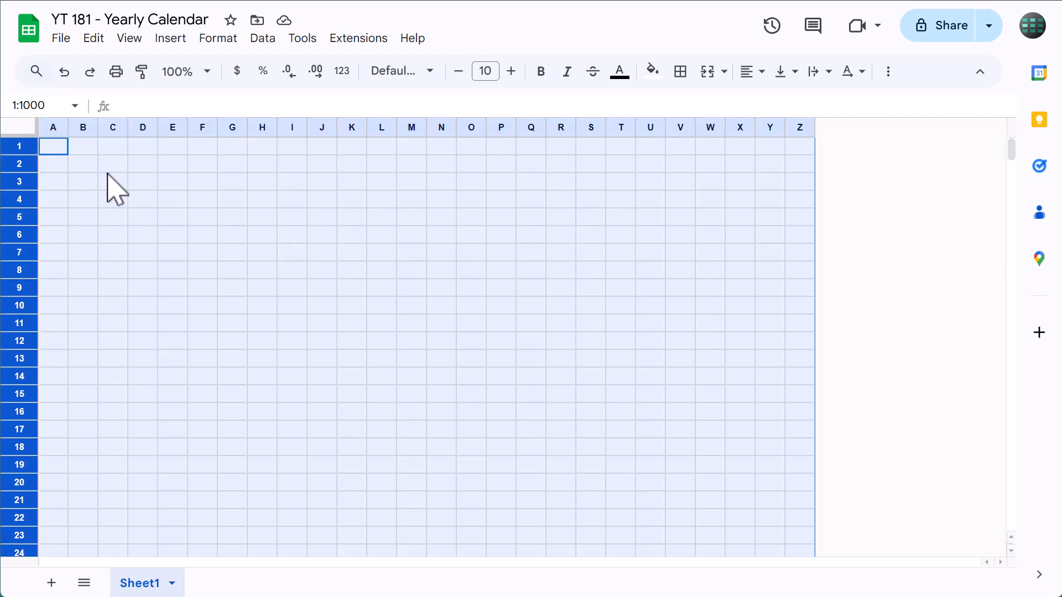
right_click(22, 174)
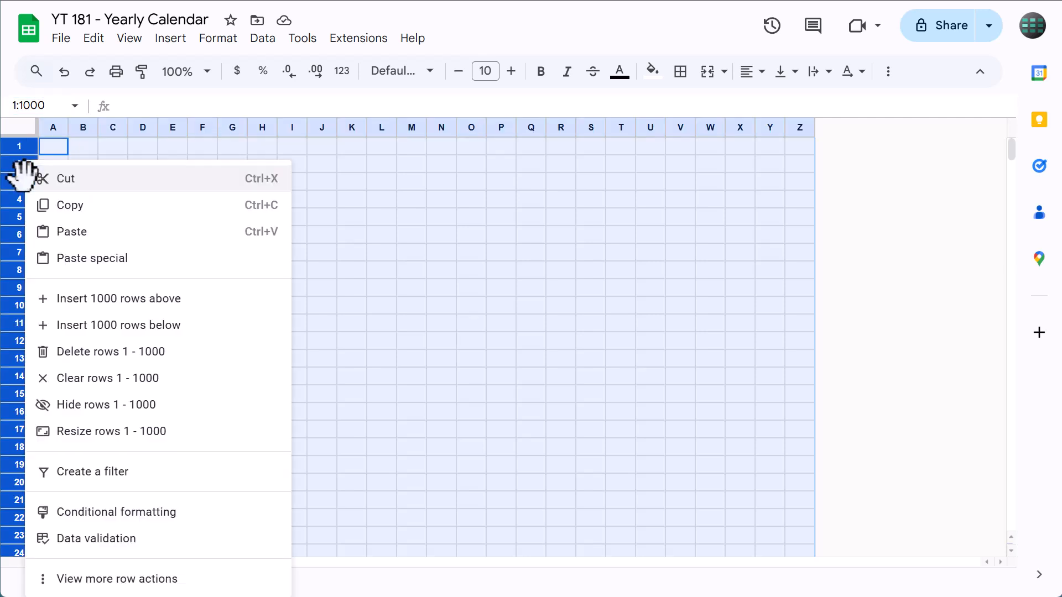
left_click(88, 431)
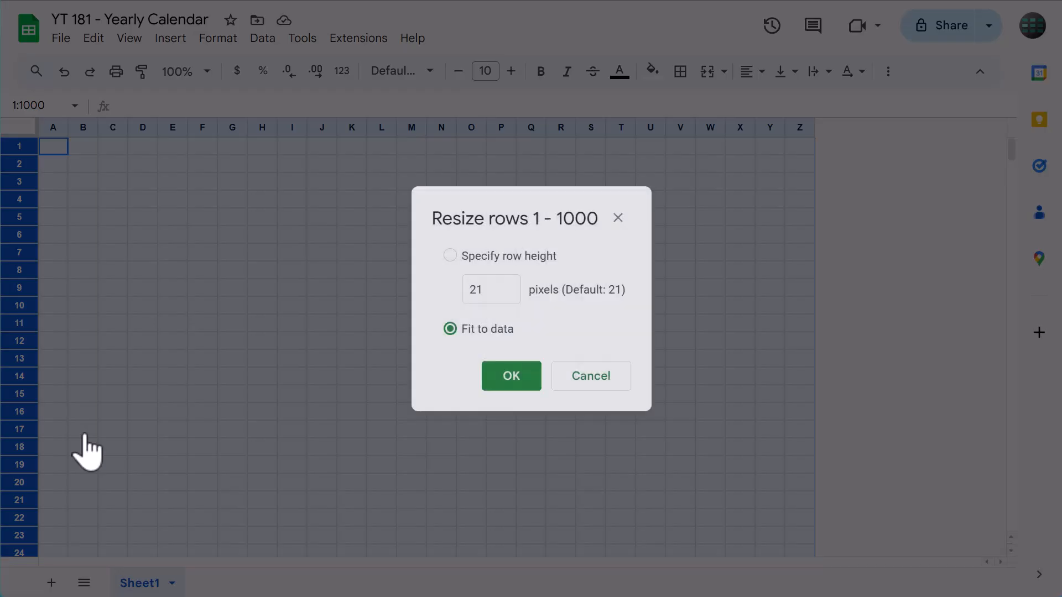
double_click(479, 293)
type("30")
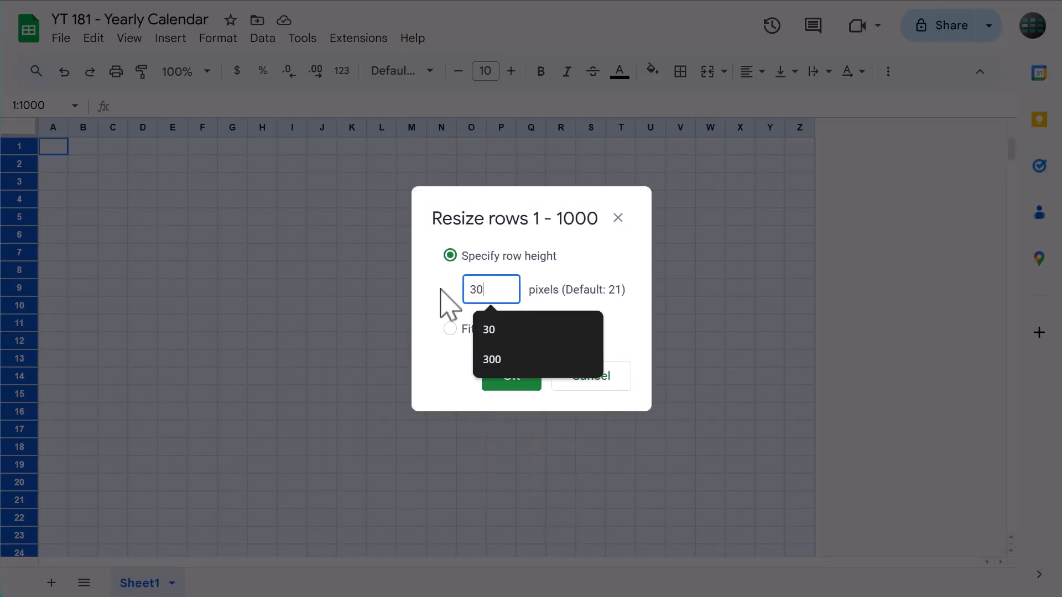
left_click(501, 378)
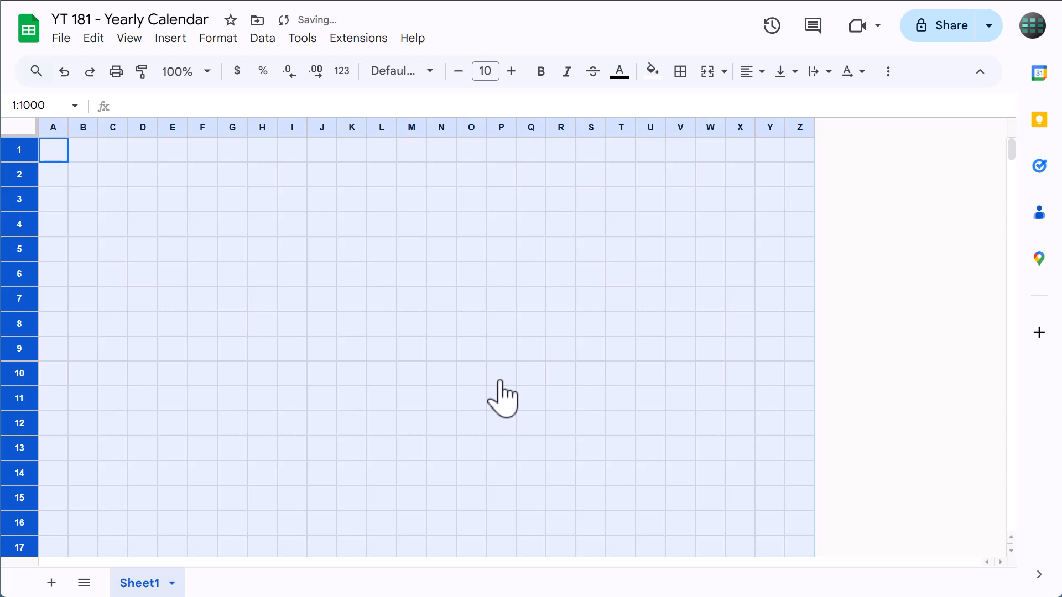
- Center the contents of rows 1 to 1000 both horizontally and vertically
left_click(755, 79)
left_click(779, 105)
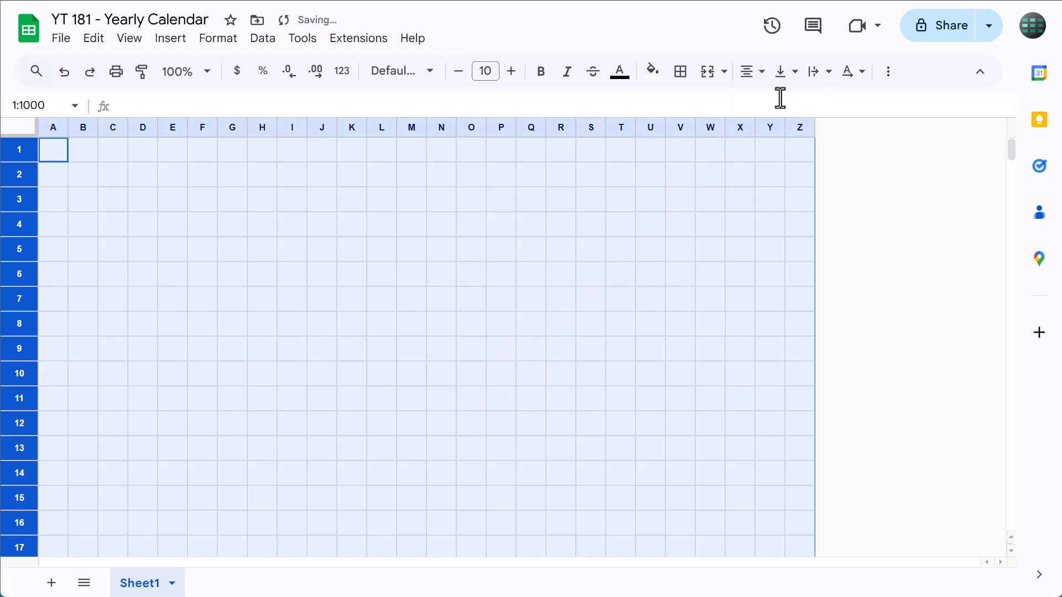
left_click(789, 80)
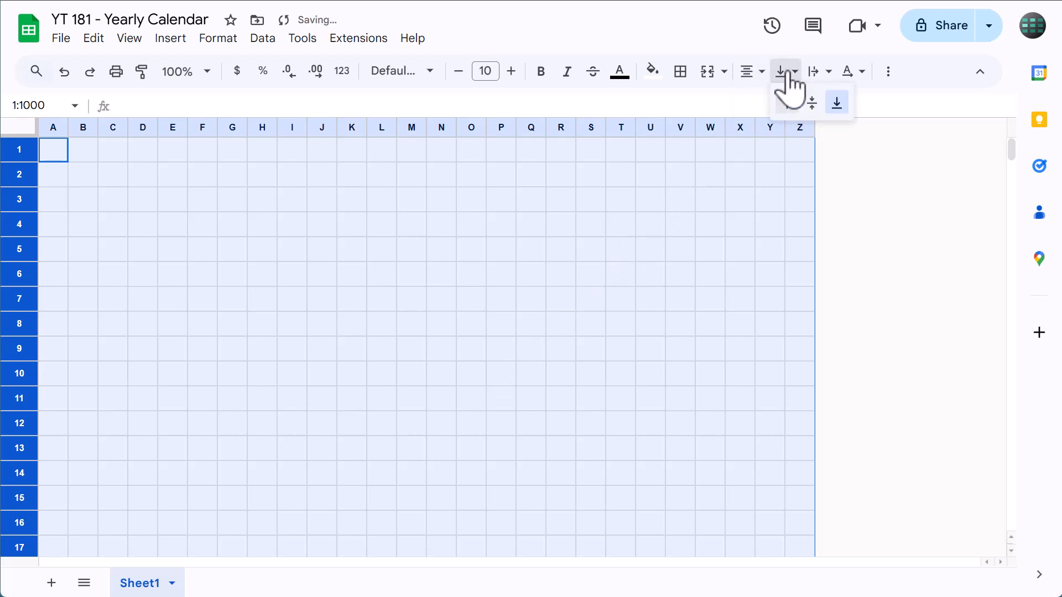
left_click(811, 105)
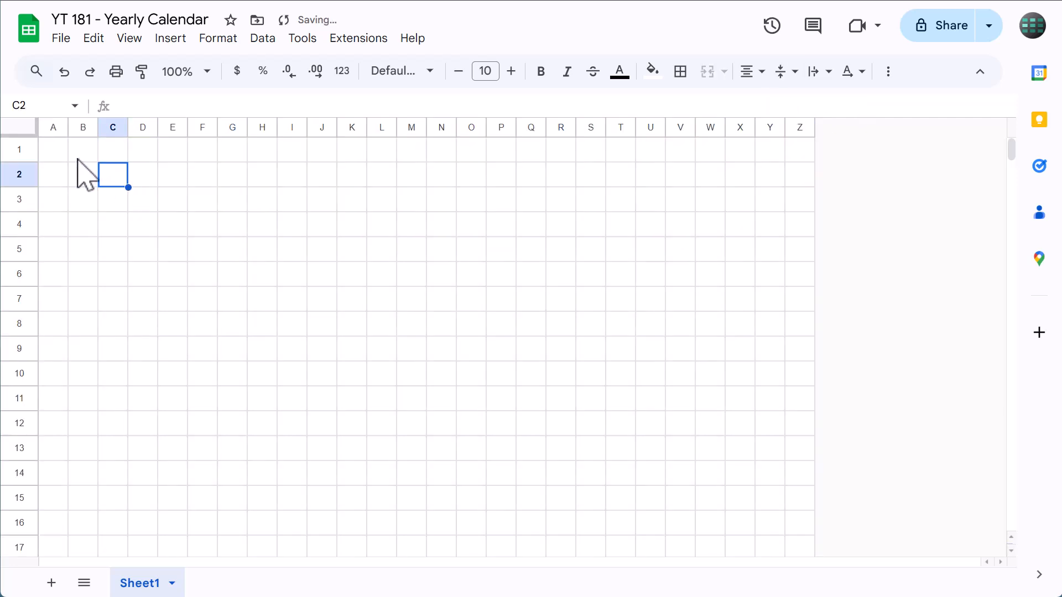
left_click(126, 176)
- Set the width of columns B to D to 100 pixels
left_click_drag(82, 128, 145, 122)
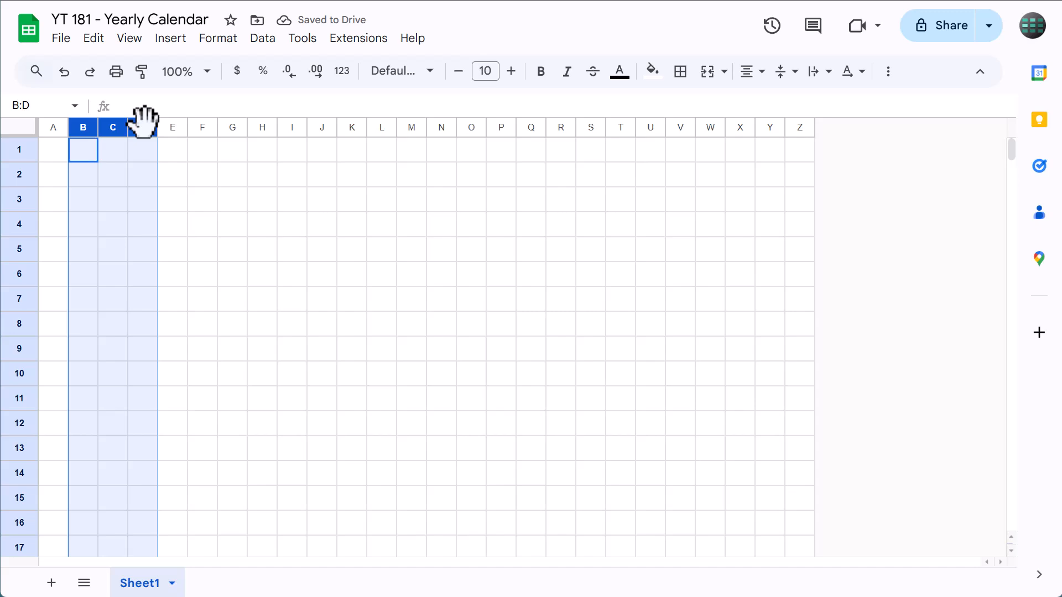
right_click(143, 122)
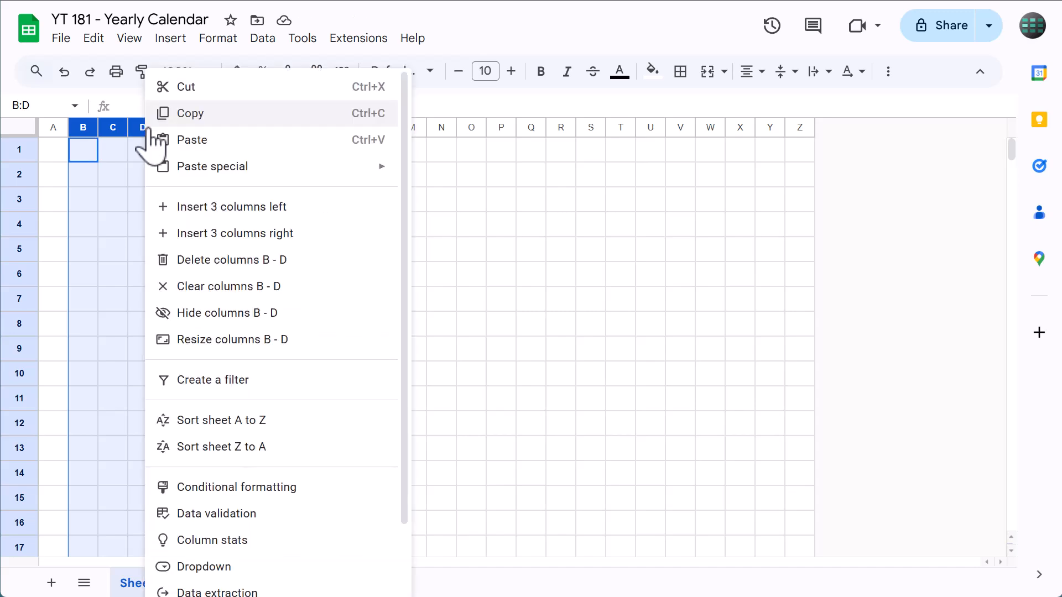
left_click(231, 339)
type("1")
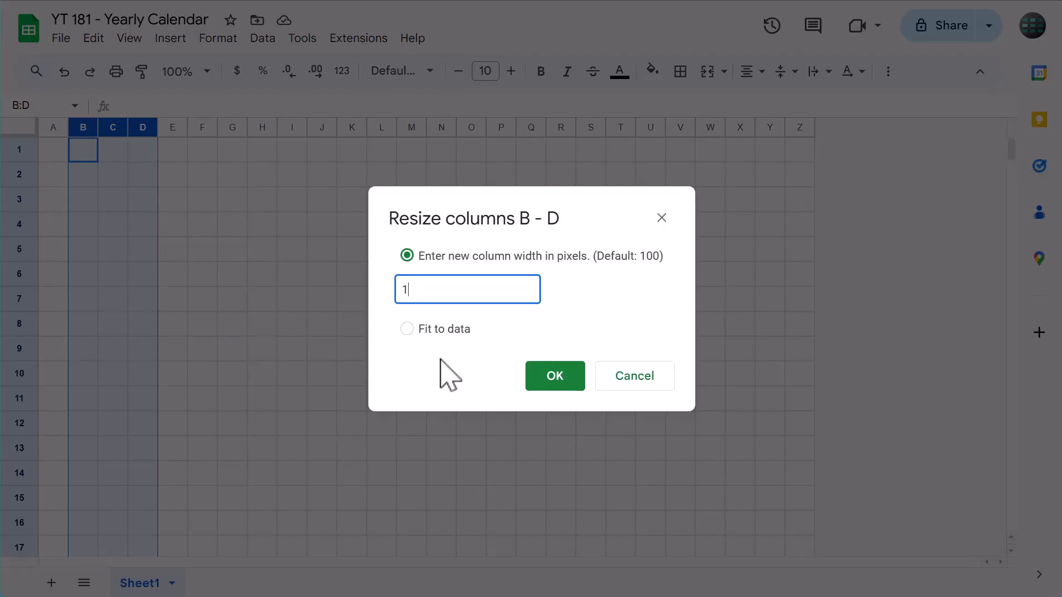
type("00")
left_click(446, 369)
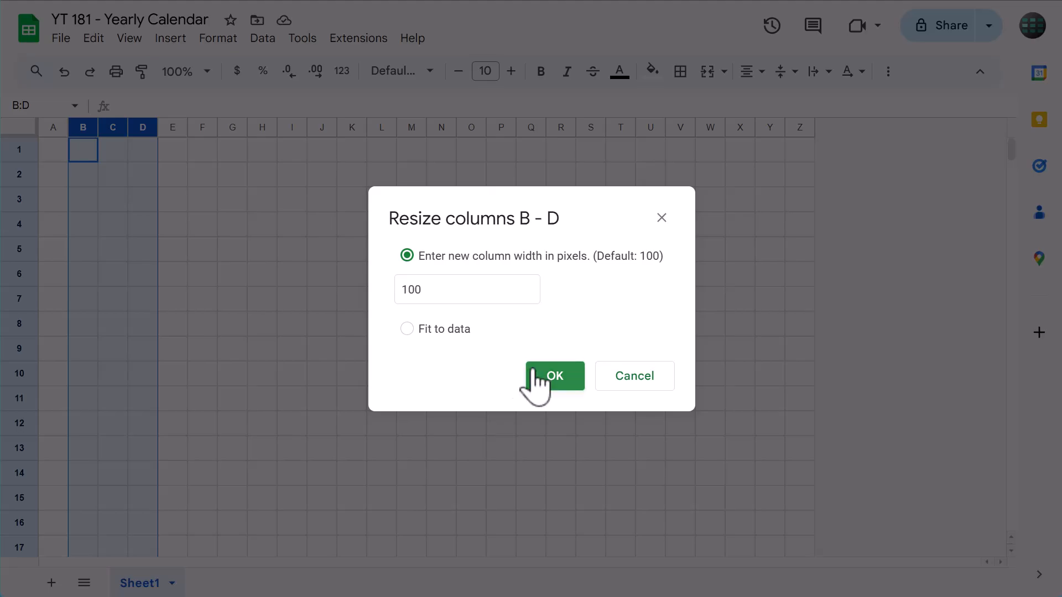
left_click(533, 371)
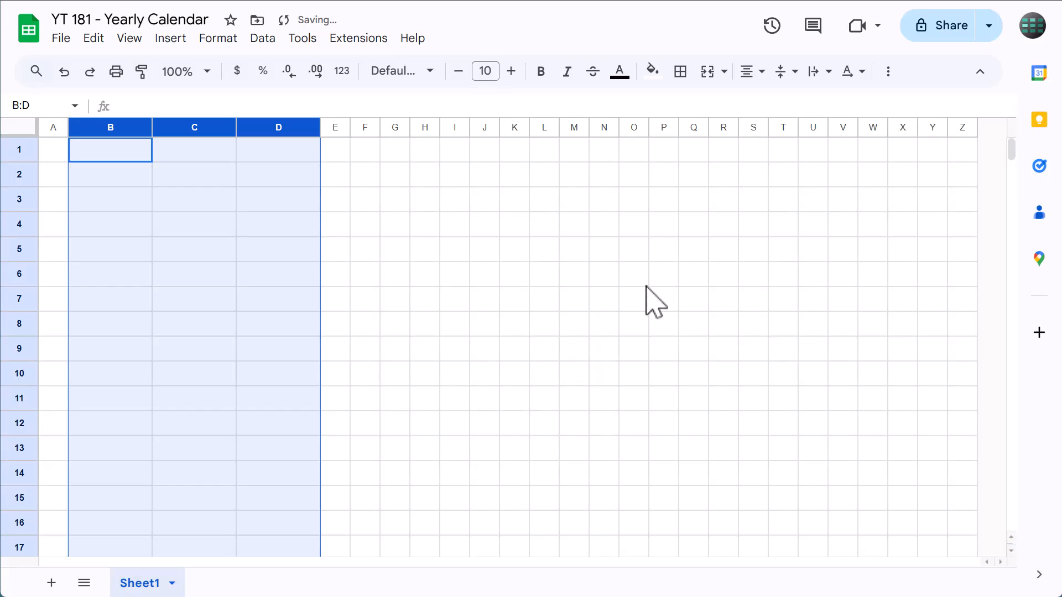
left_click(702, 271)
- Insert six columns to the right of columns U to Z
left_click_drag(813, 127, 965, 130)
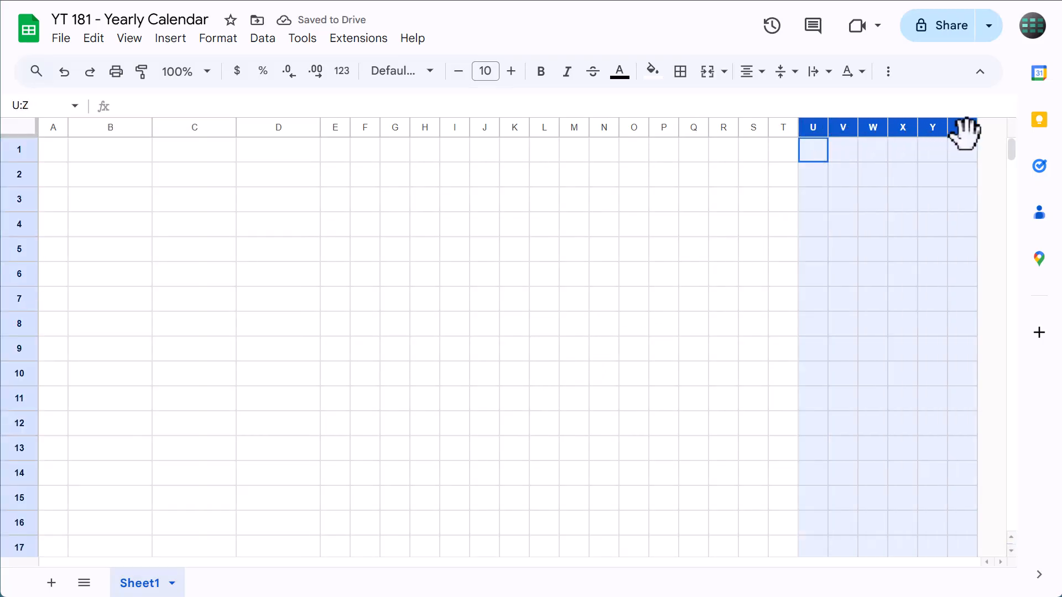
right_click(866, 123)
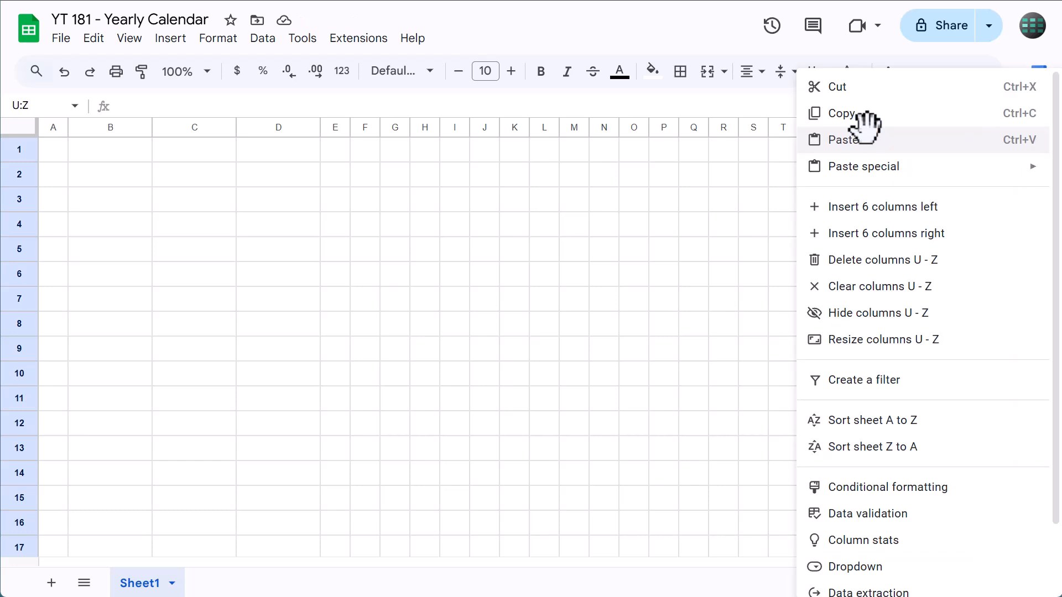
left_click(874, 233)
left_click(870, 236)
- Set the width of column AD to 100 pixels
scroll(871, 239, "right", 3)
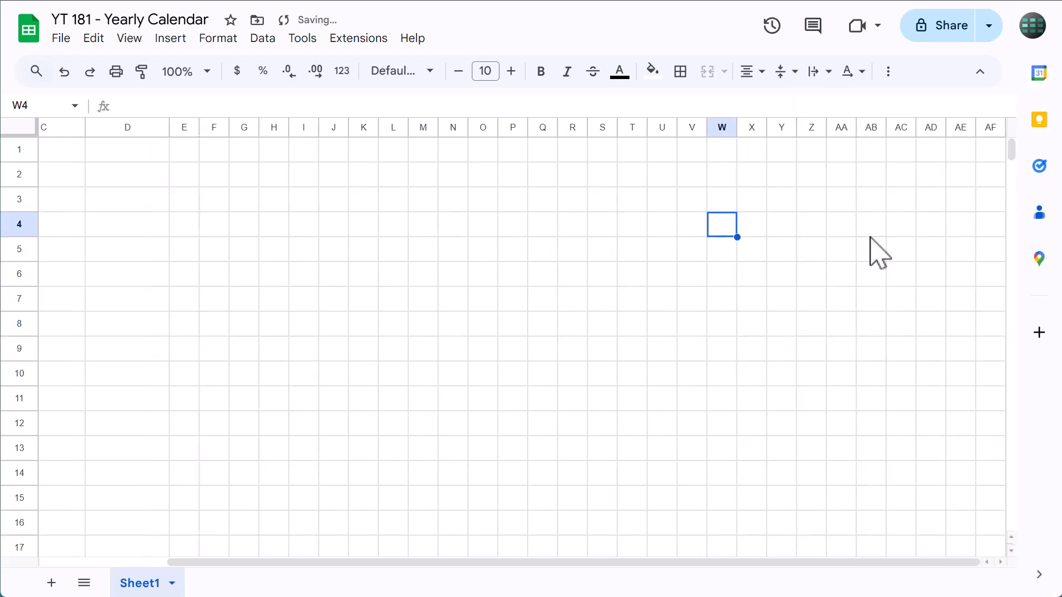
left_click(931, 127)
right_click(928, 121)
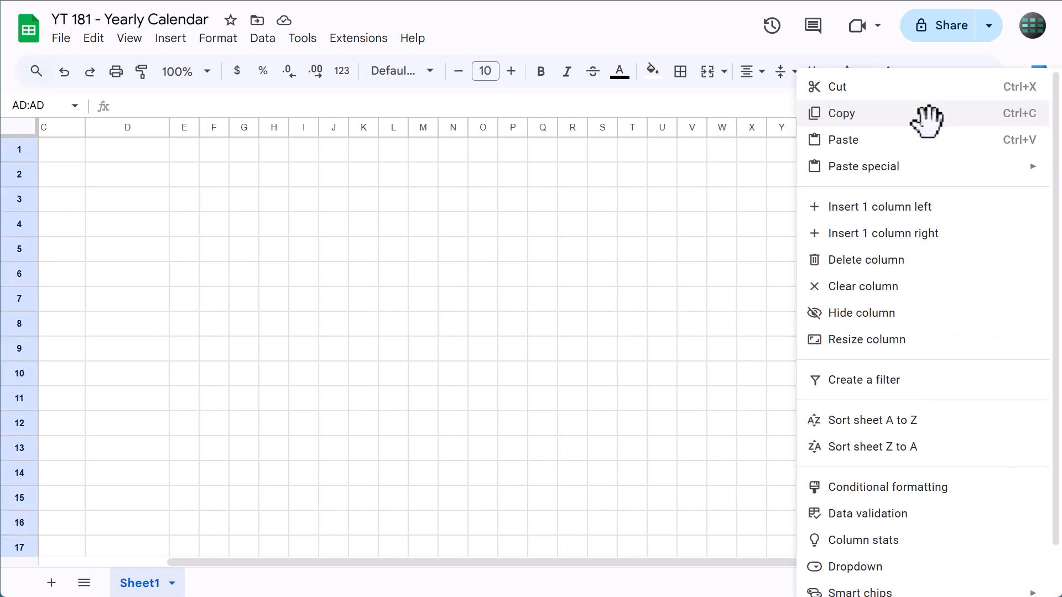
left_click(892, 338)
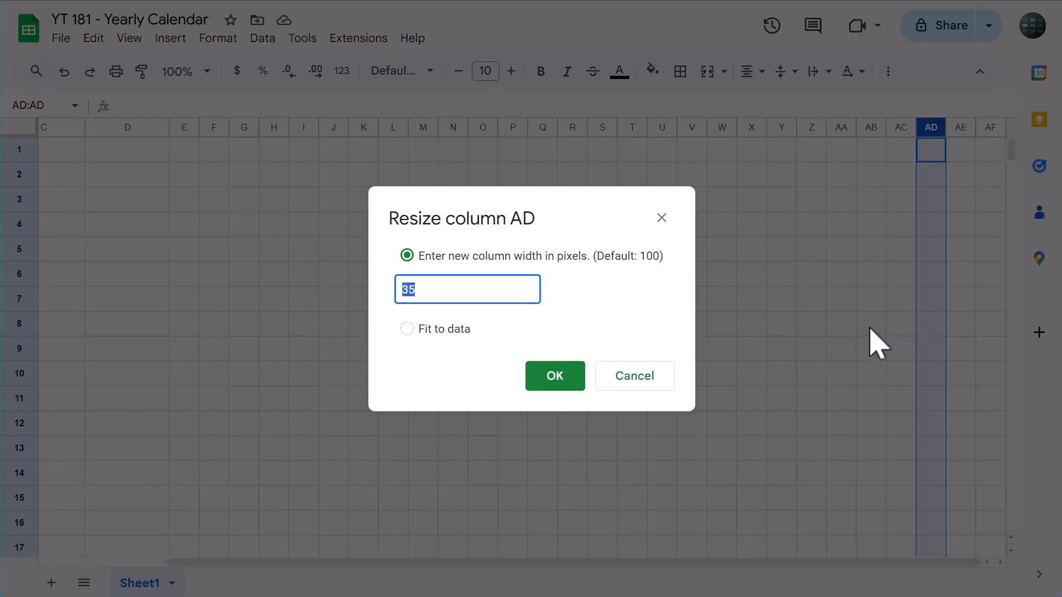
type("100")
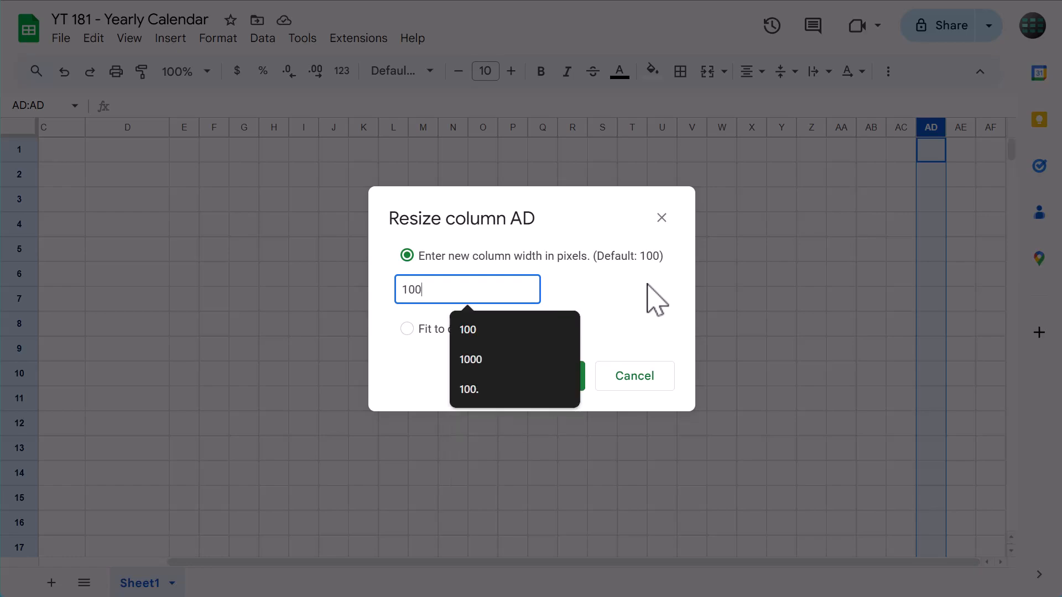
left_click(645, 301)
left_click(568, 372)
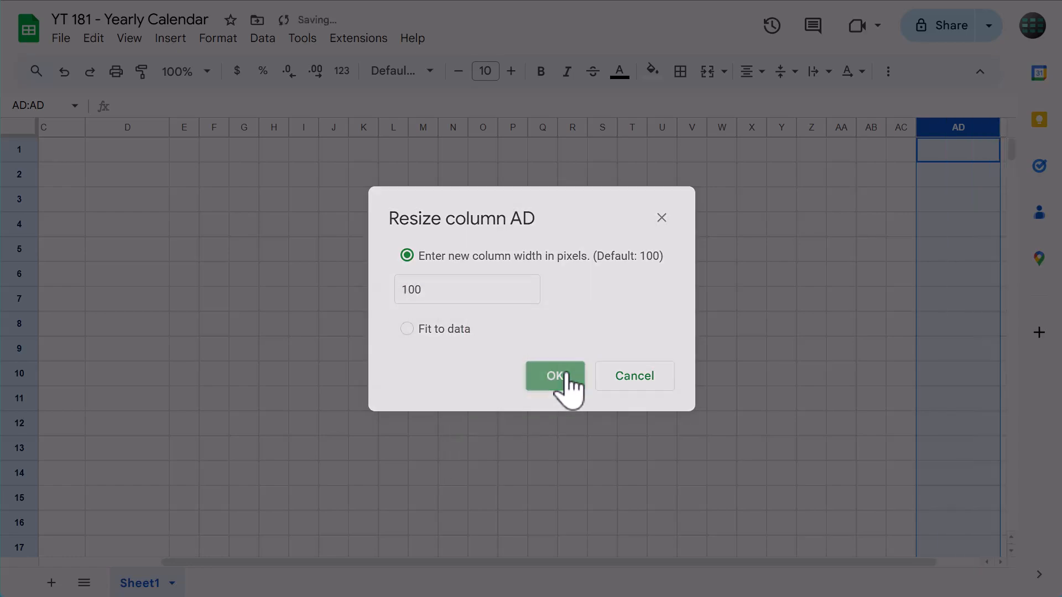
left_click(513, 229)
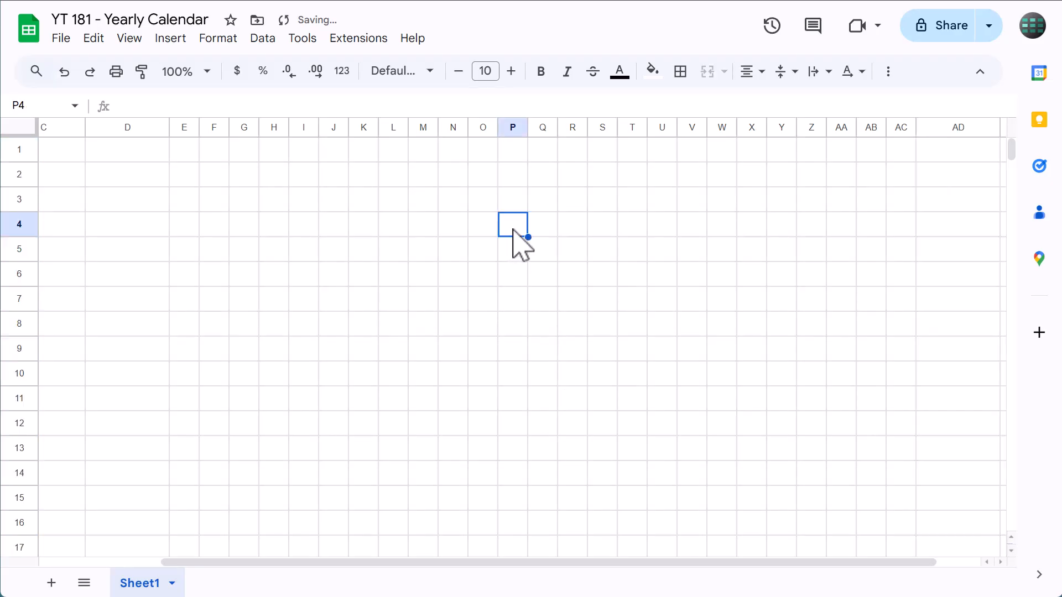
- Hide the gridlines on Sheet1
left_click(130, 39)
mouse_move(367, 72)
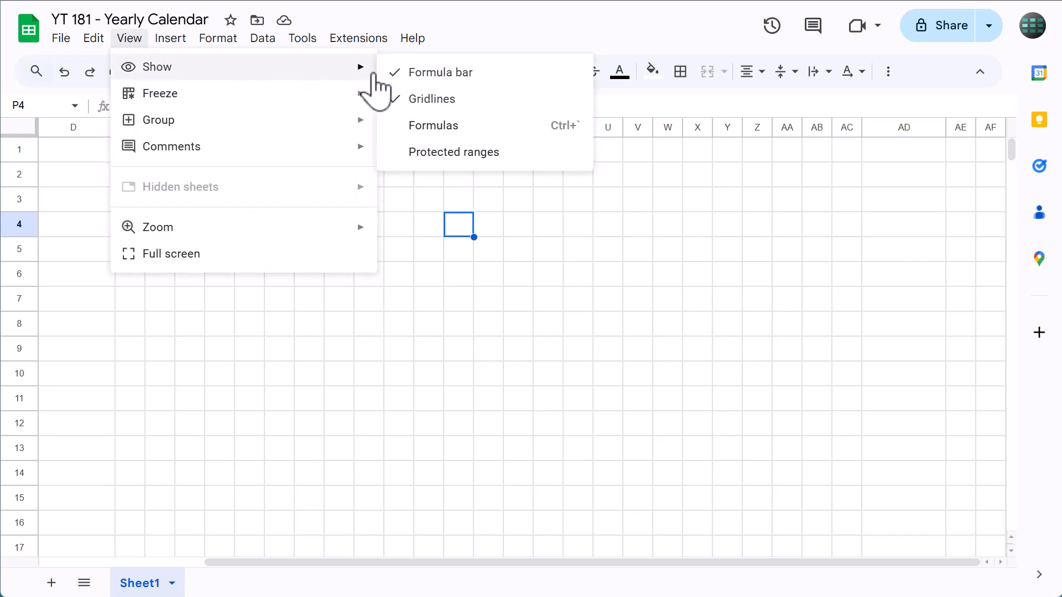
left_click(430, 100)
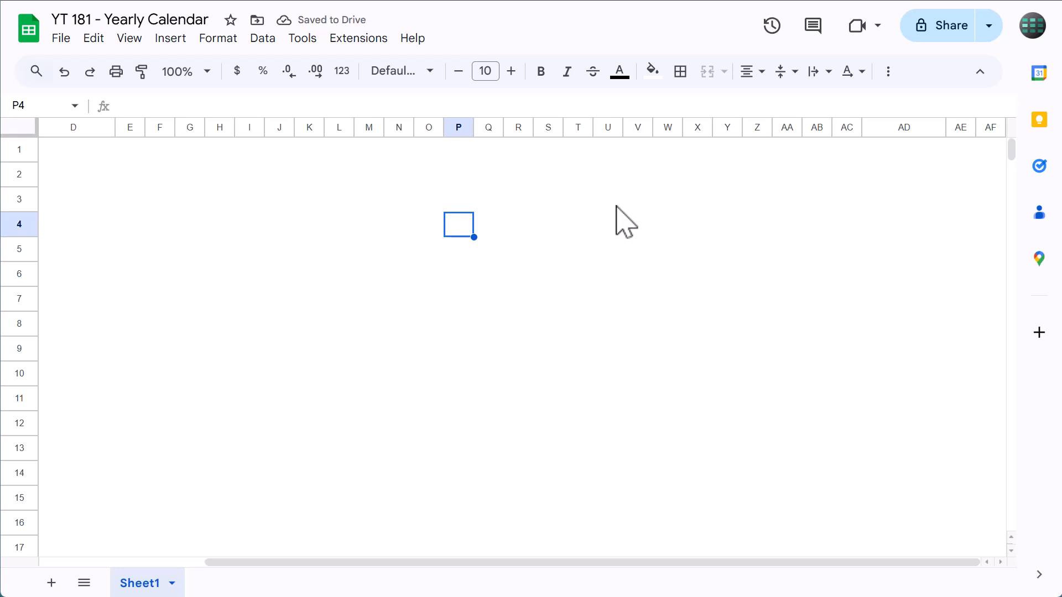
- Make cells AD2:AD3 bold and apply gray borders to all their edges
left_click(897, 172)
left_click_drag(896, 187, 897, 197)
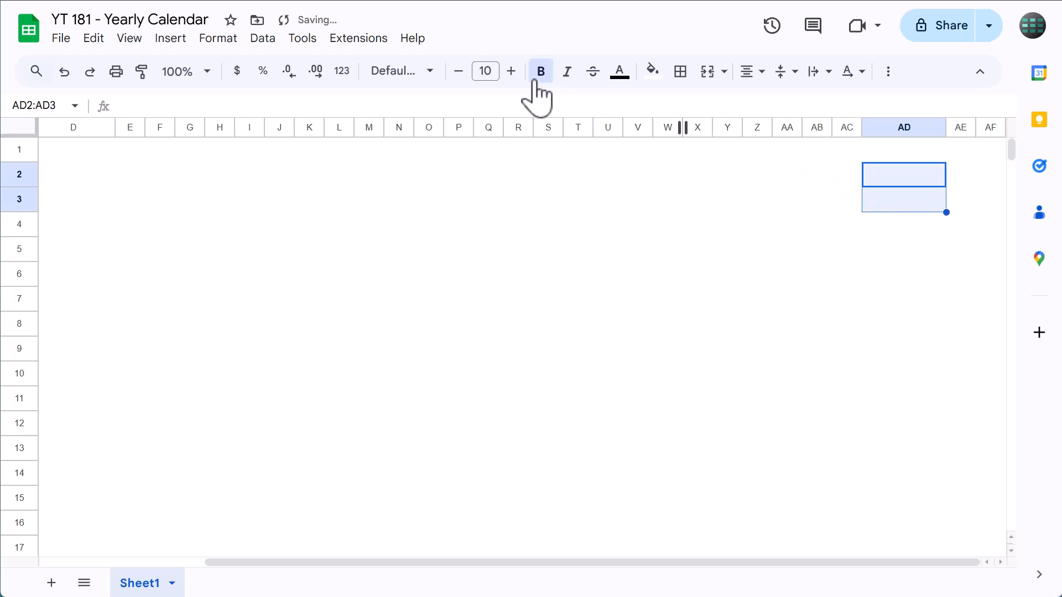
left_click(684, 80)
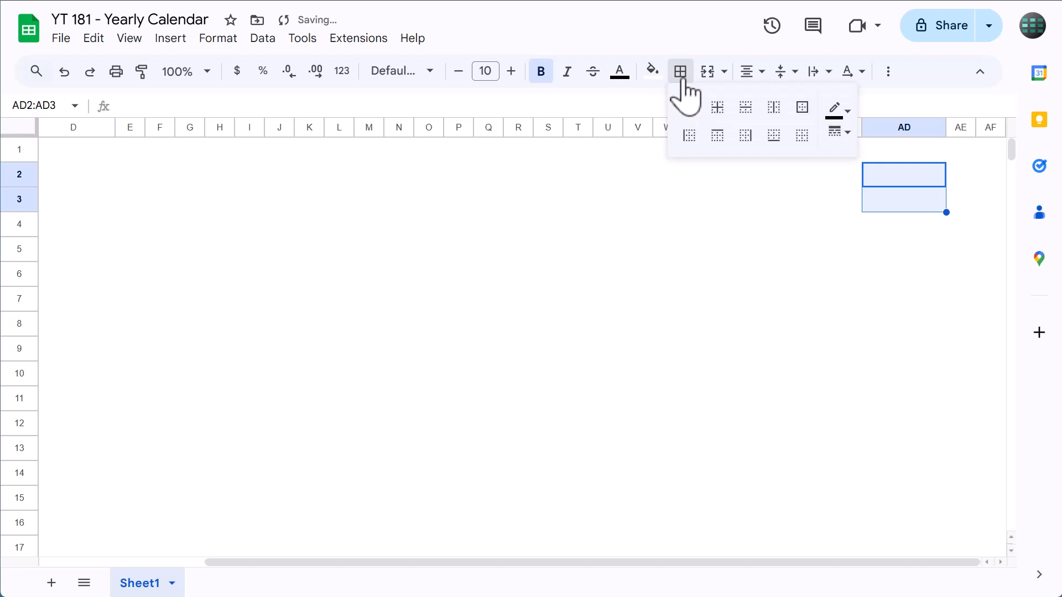
left_click(837, 111)
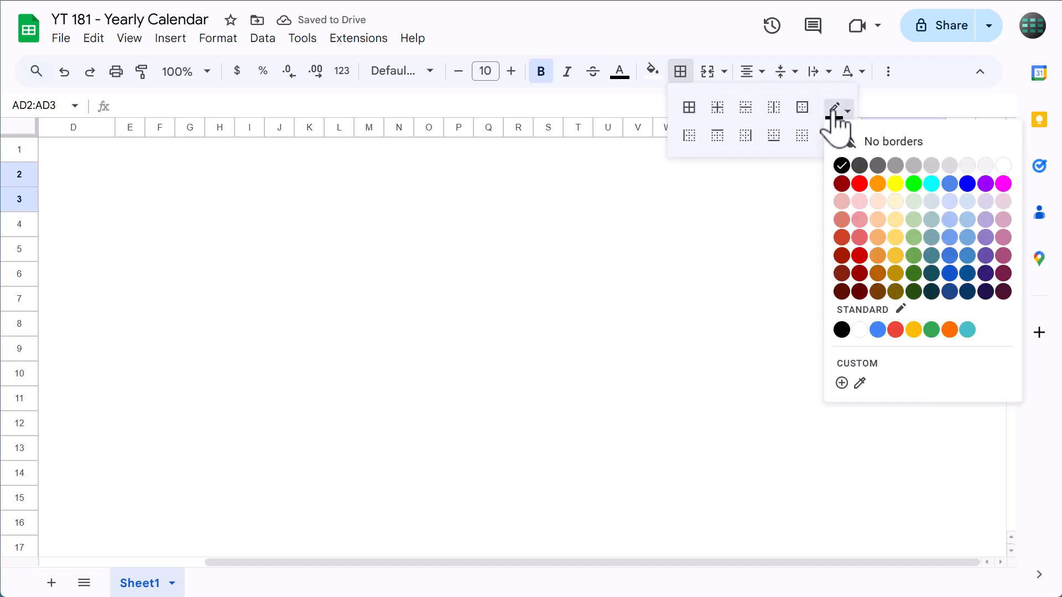
left_click(914, 165)
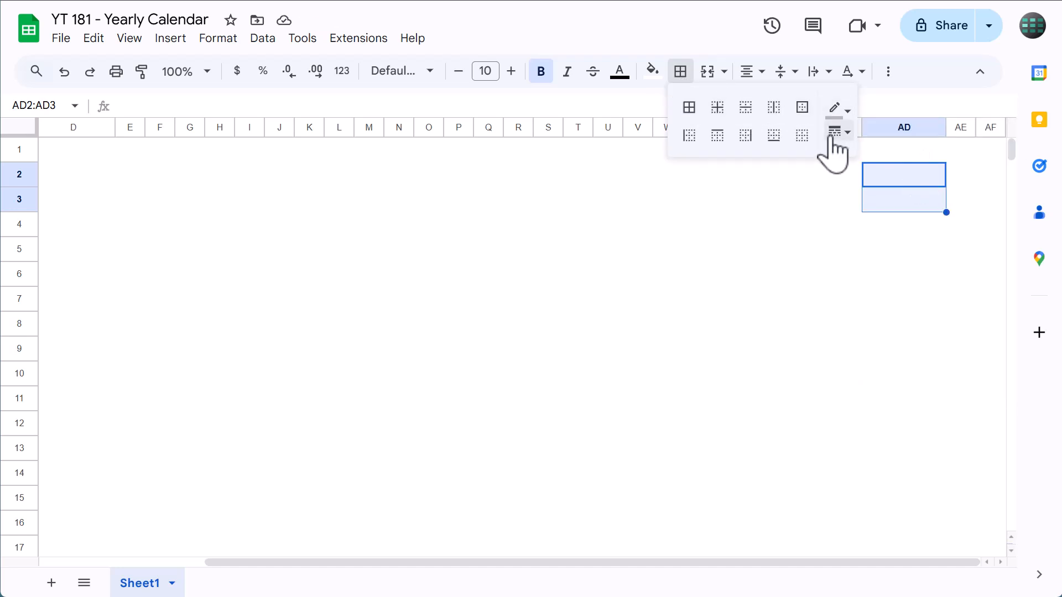
left_click(689, 110)
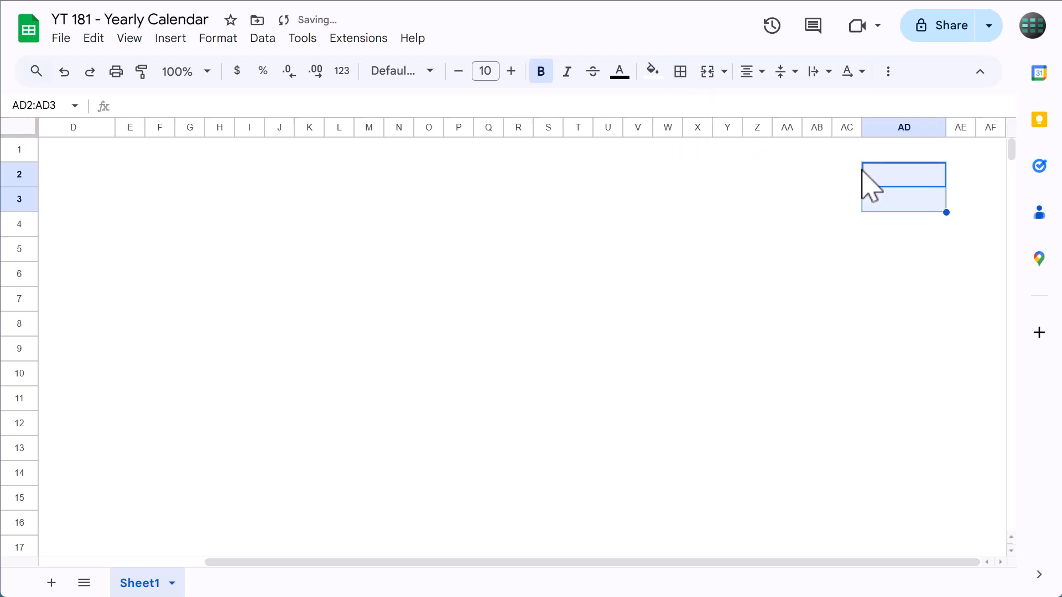
- Fill cell AD2 with light gray
left_click(889, 175)
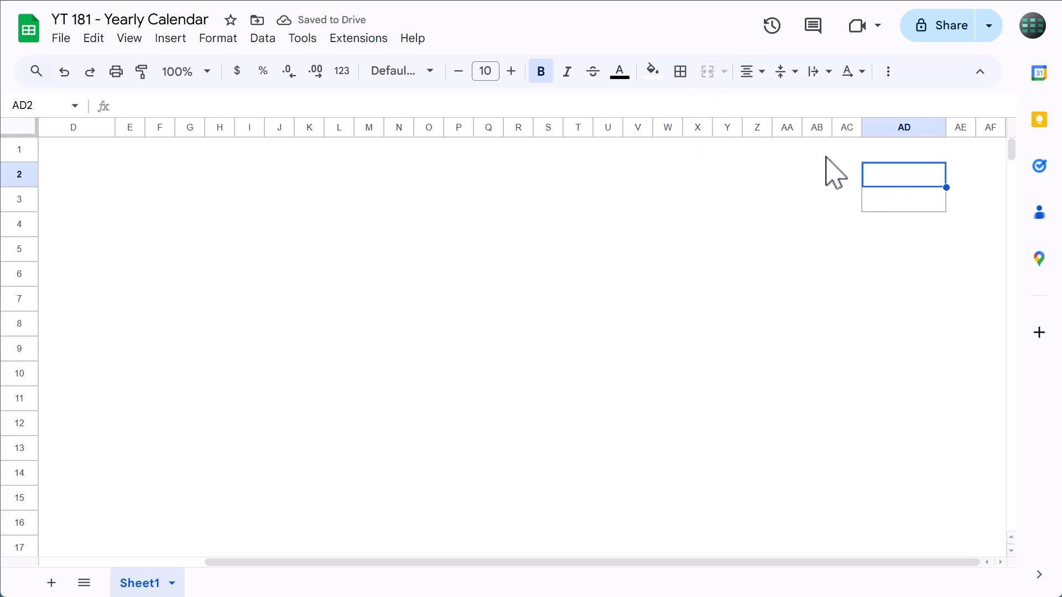
left_click(652, 71)
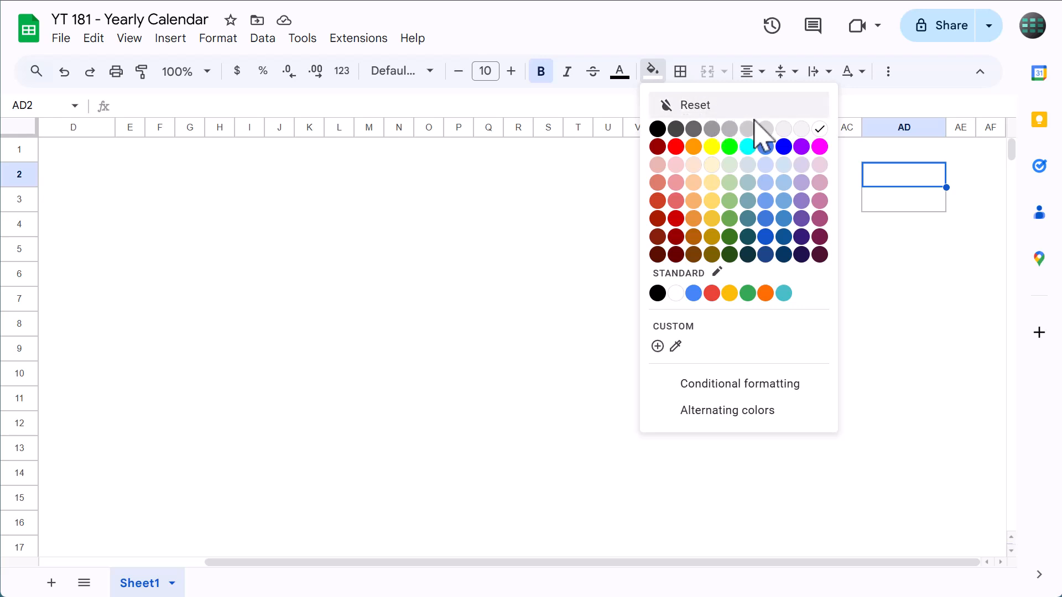
left_click(783, 130)
- Enter the label ENTER YEAR in AD2 and the year 2025 in AD3
type("E")
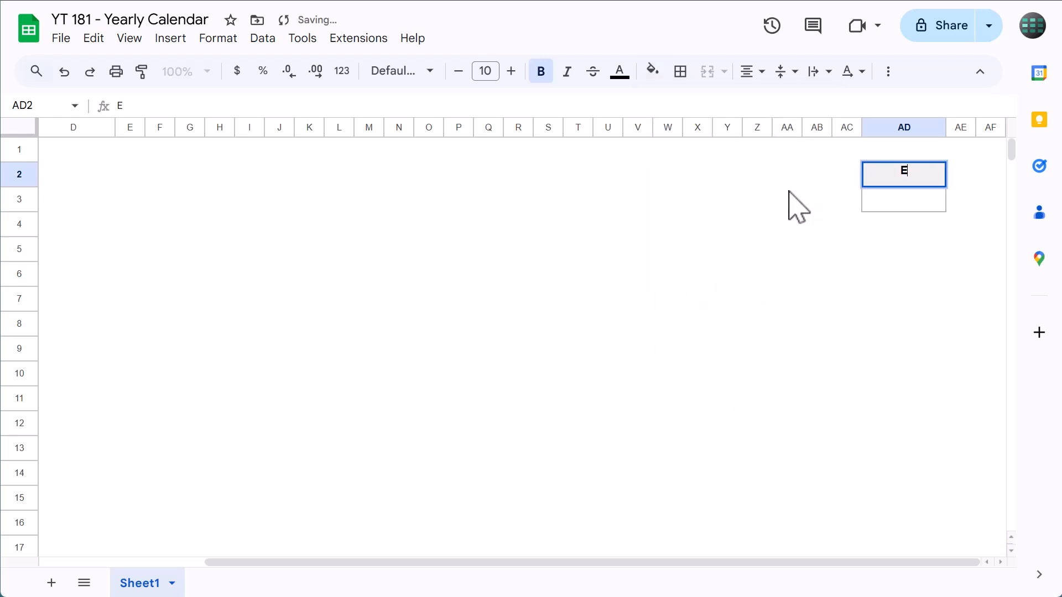
type("NTER YEAR")
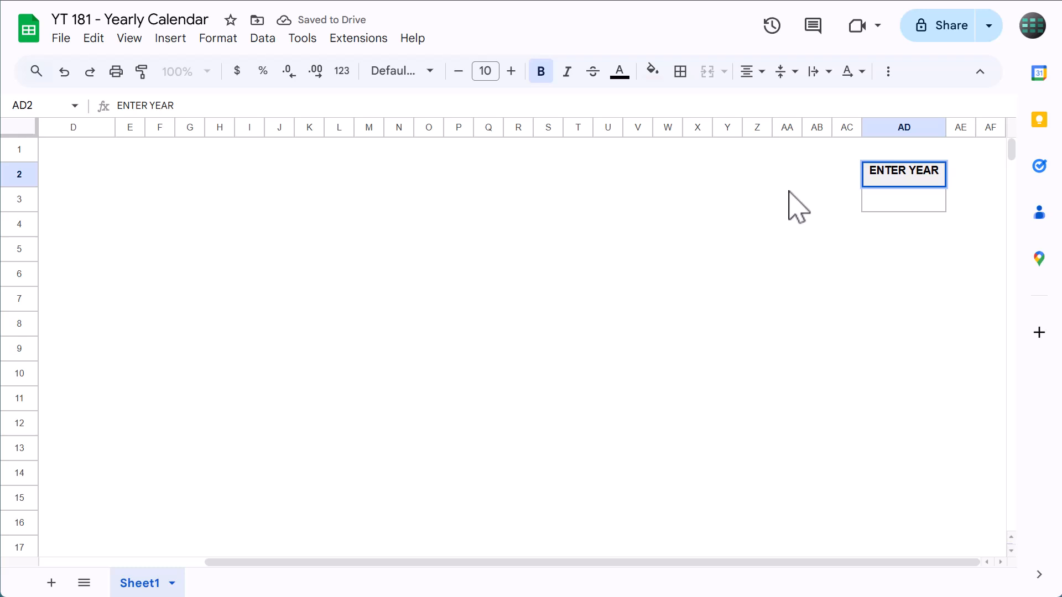
key("Return")
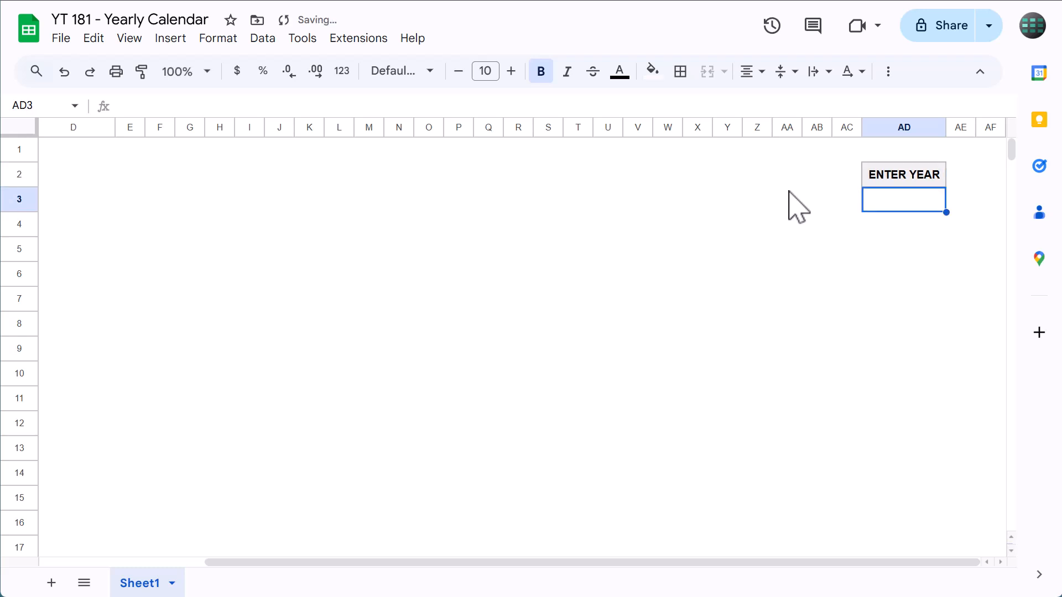
type("2025")
key("Return")
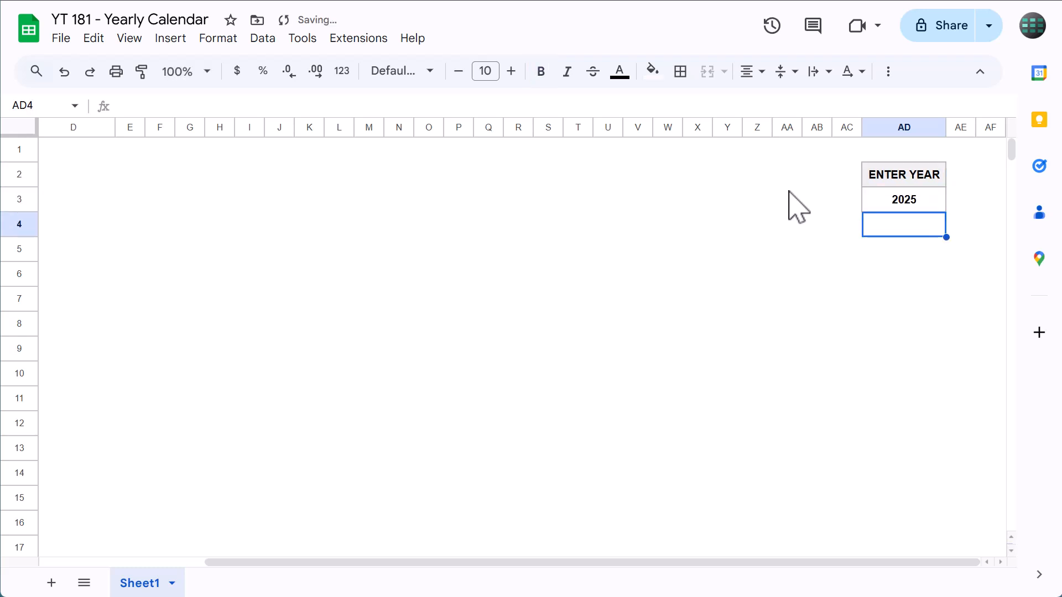
left_click(792, 191)
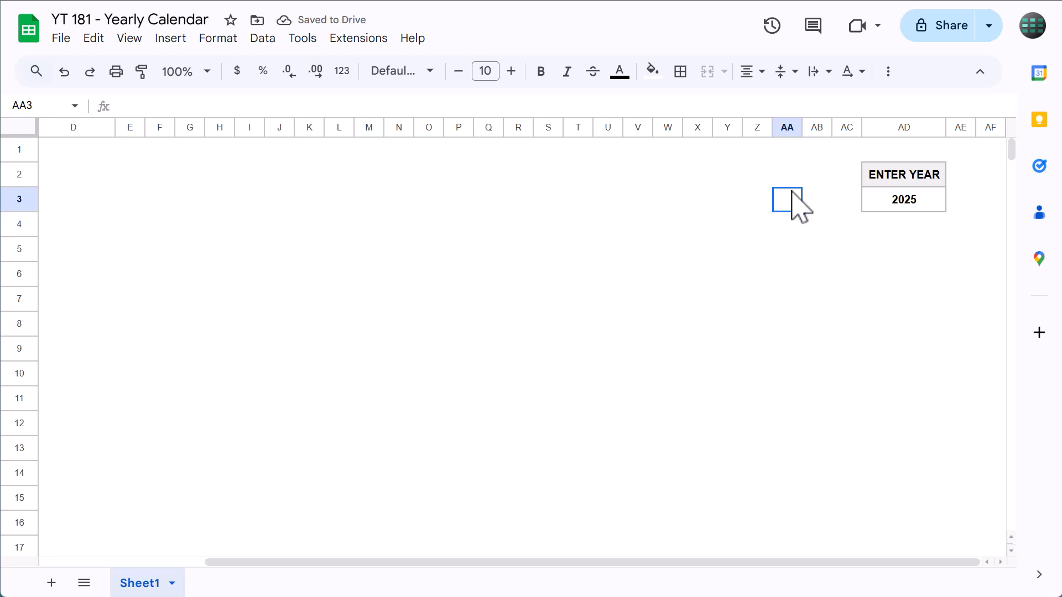
- Enter the headings MONTH, FIRST and SUNDAY in cells B2, C2 and D2
scroll(589, 278, "left", 3)
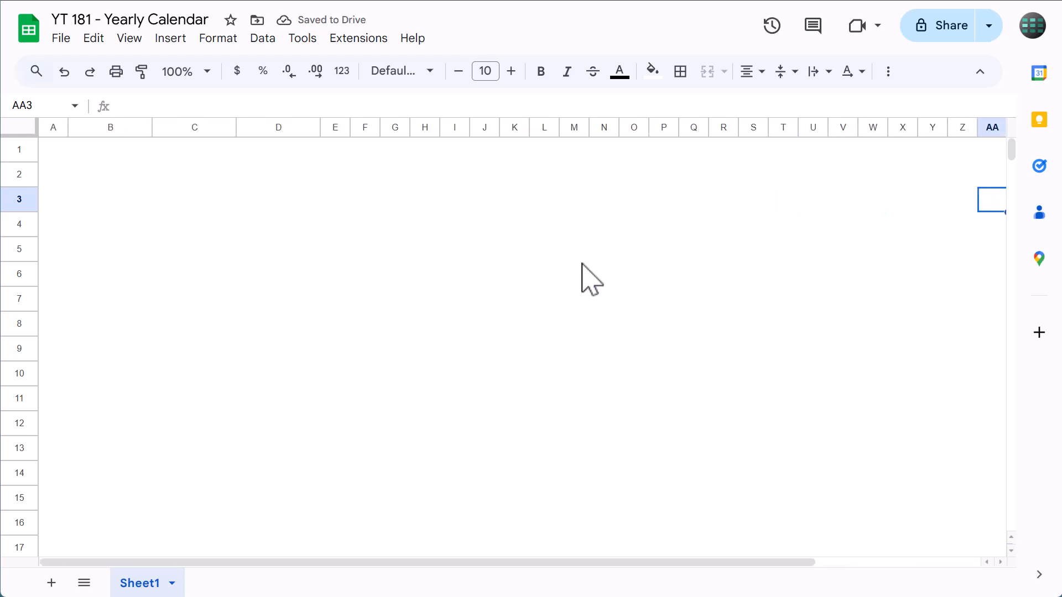
left_click(111, 175)
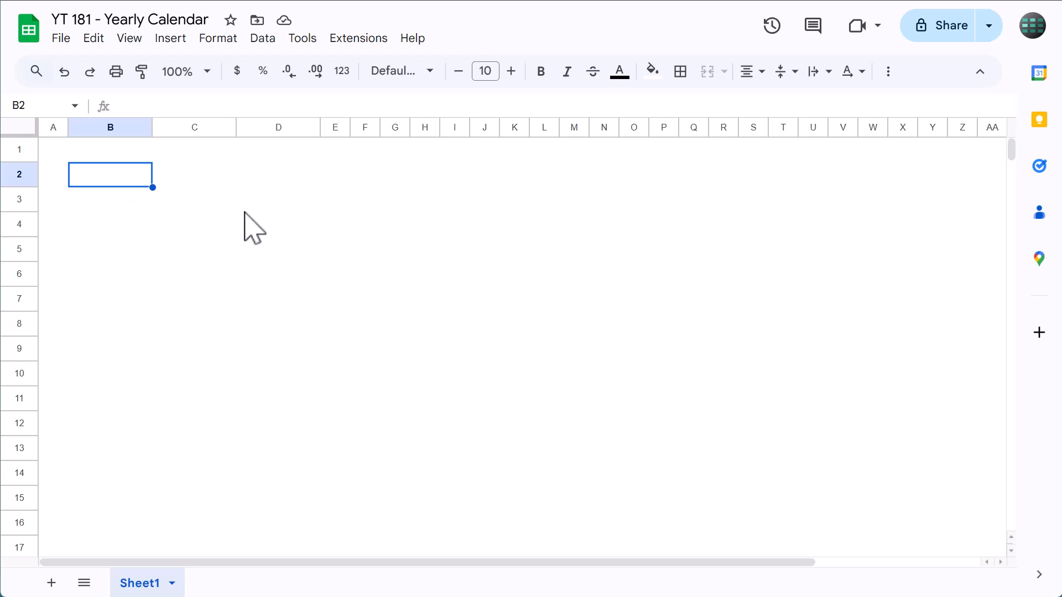
type("MONTH")
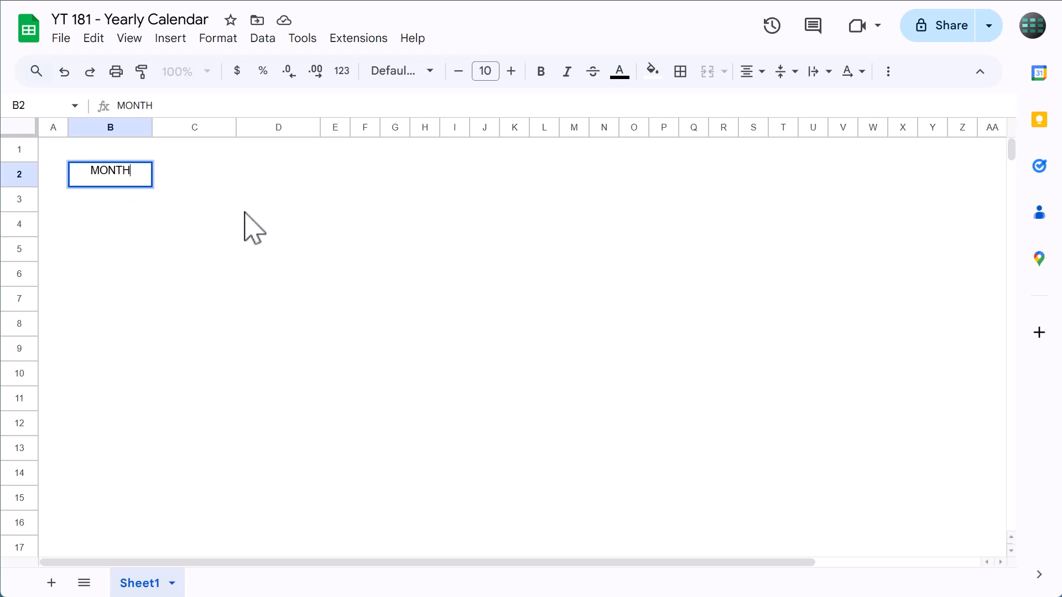
key("Tab")
type("FIRST")
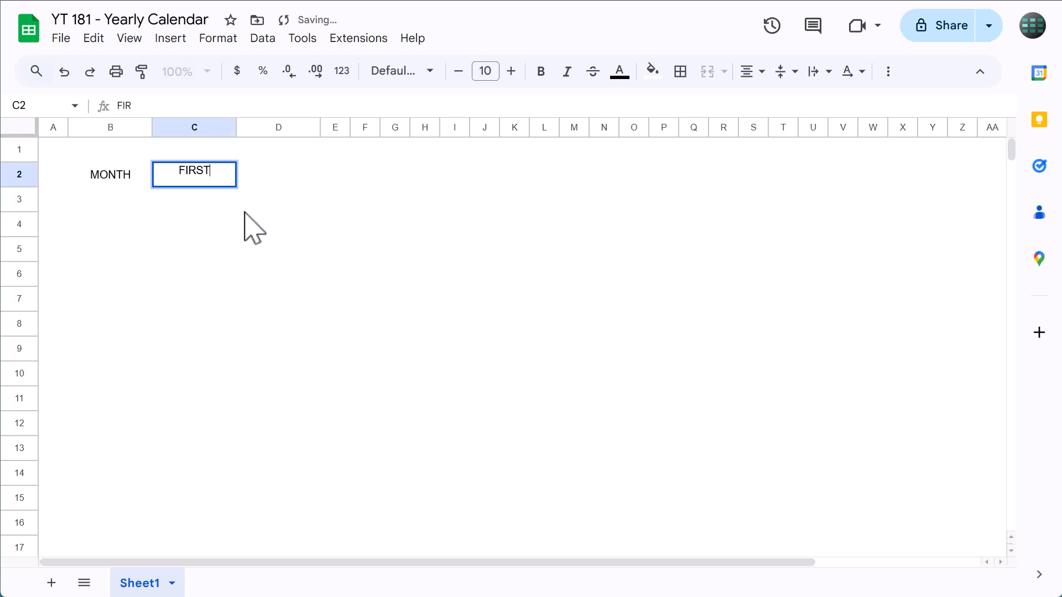
key("Tab")
type("SUND")
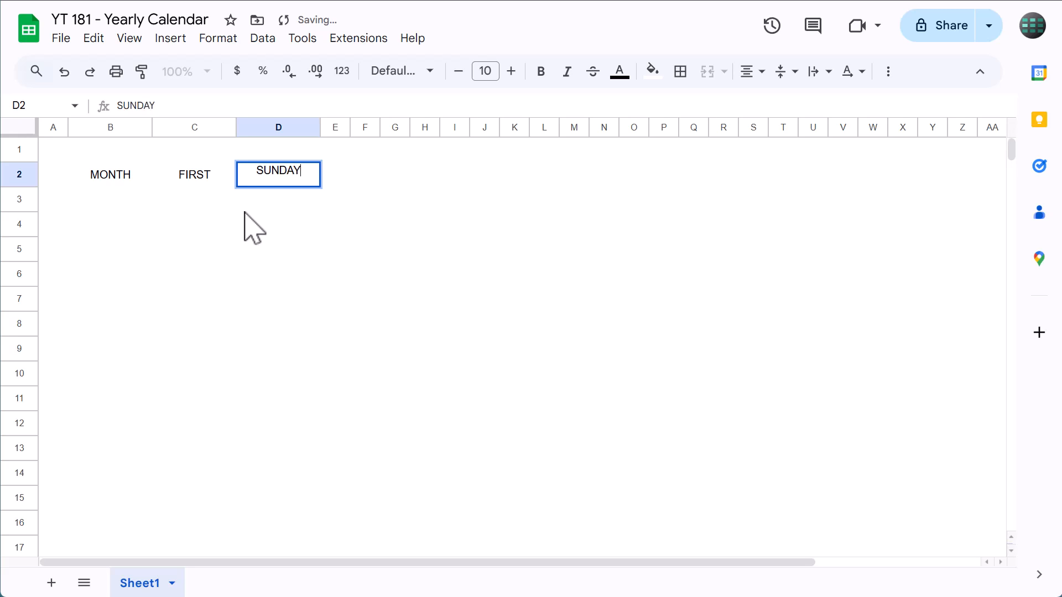
key("Return")
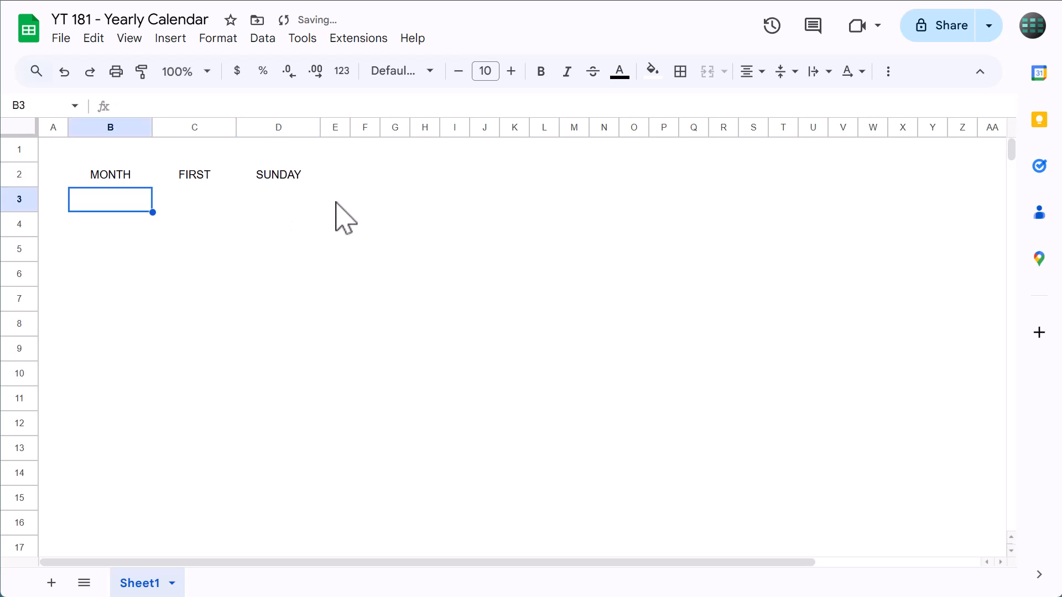
- Try MONDAY as the heading in D2 and undo the change
left_click(303, 180)
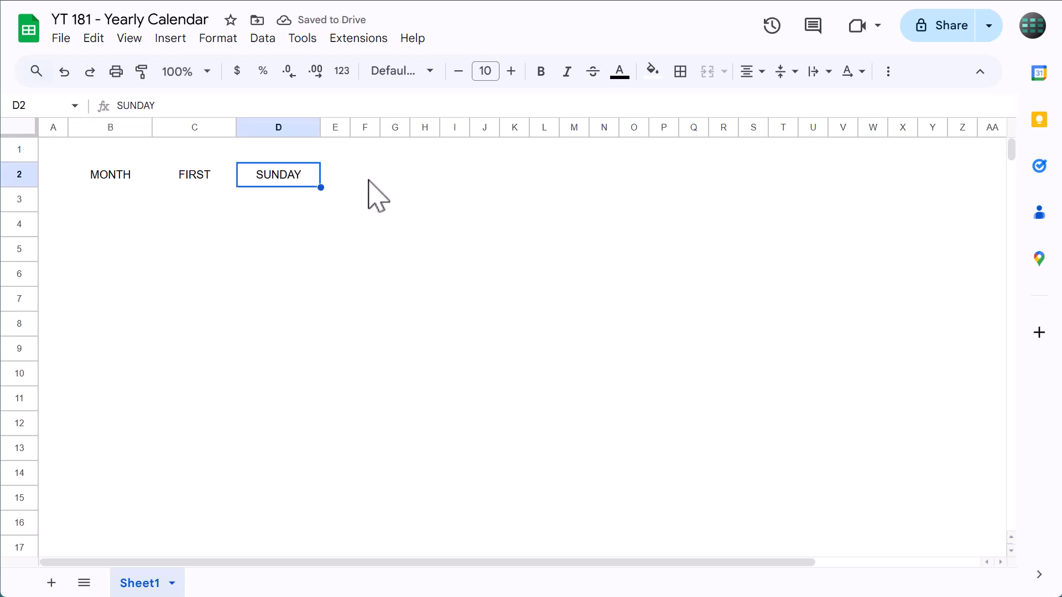
type("MON")
key("Return")
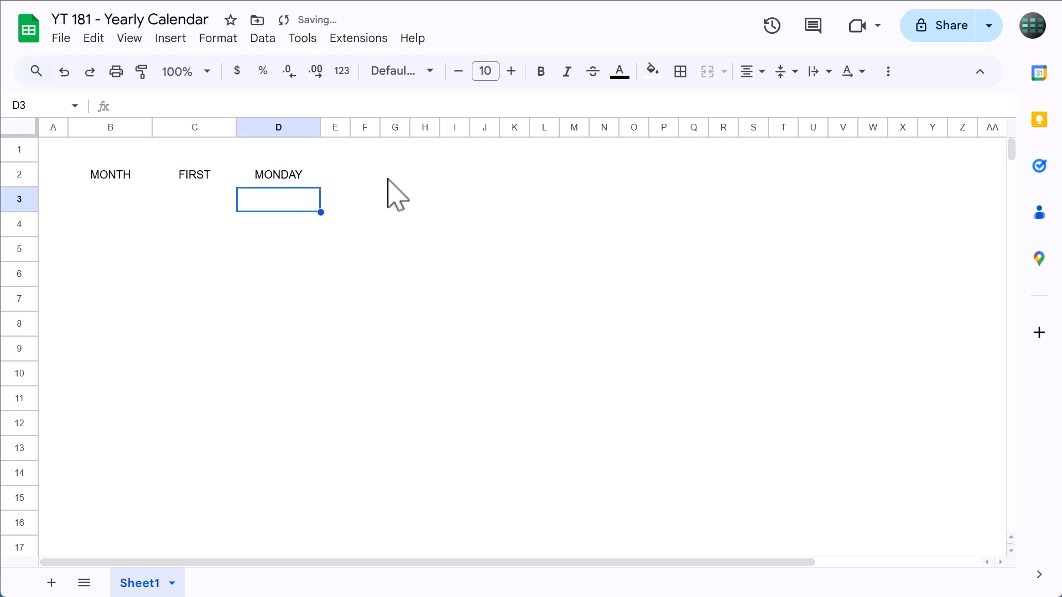
left_click(64, 71)
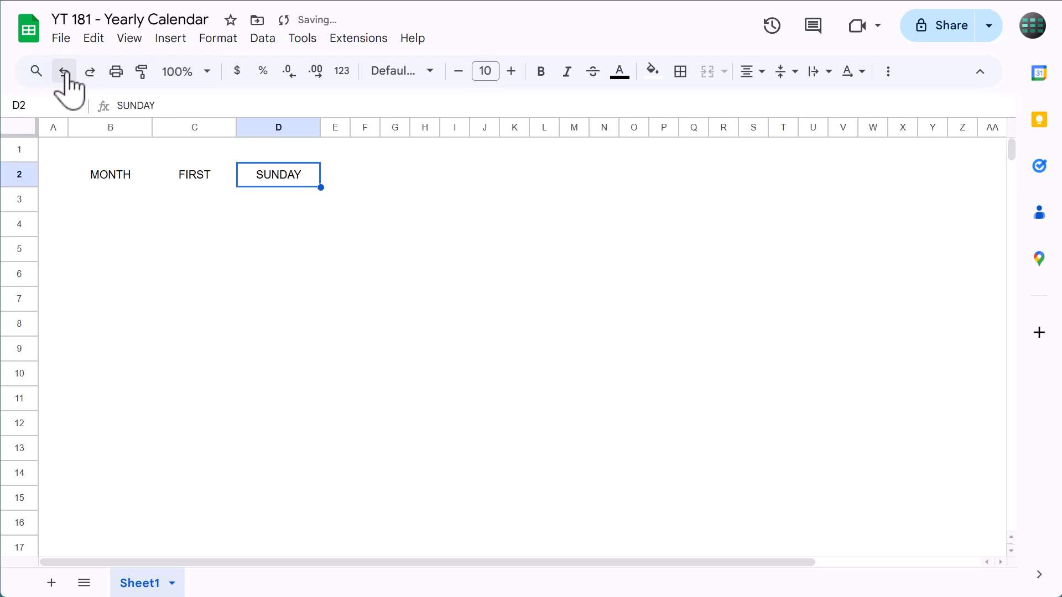
- Number the months 1 to 12 down cells B3:B14 under the MONTH heading
left_click(121, 198)
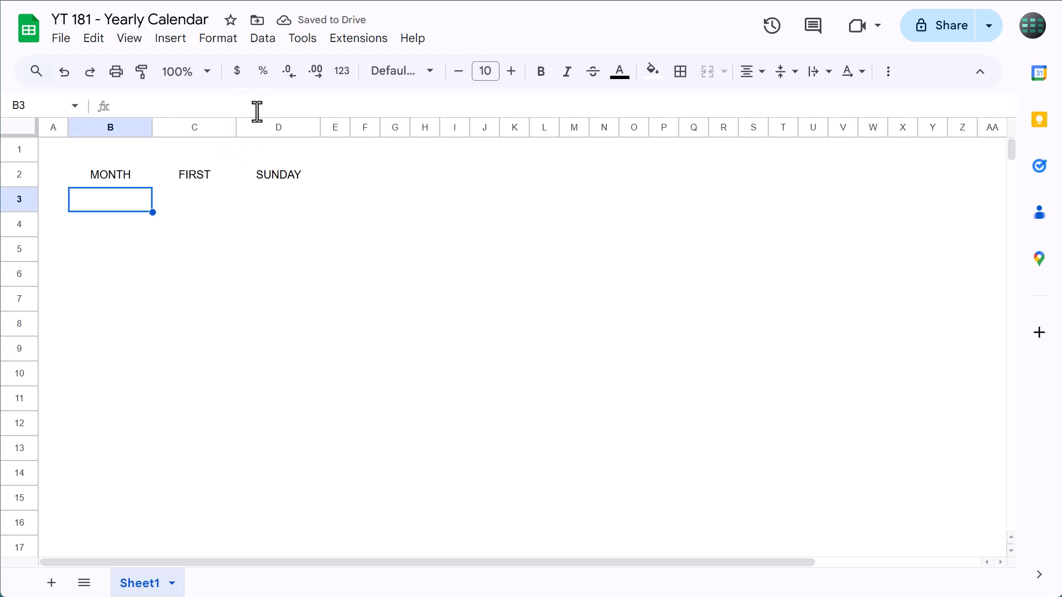
type("1")
key("Return")
type("2")
key("Return")
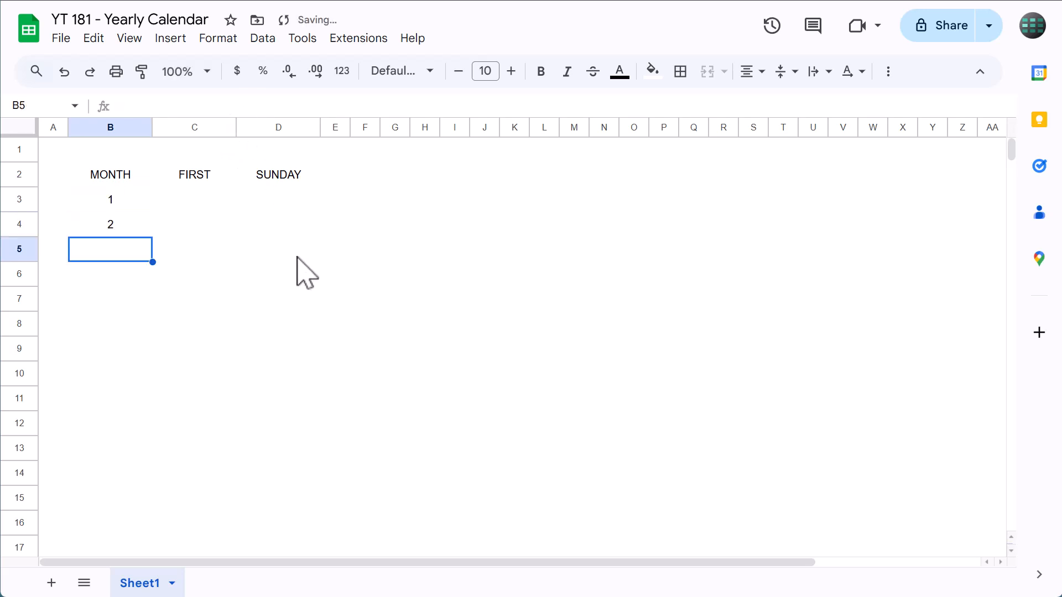
type("3")
key("Return")
left_click_drag(141, 205, 141, 471)
left_click(141, 473)
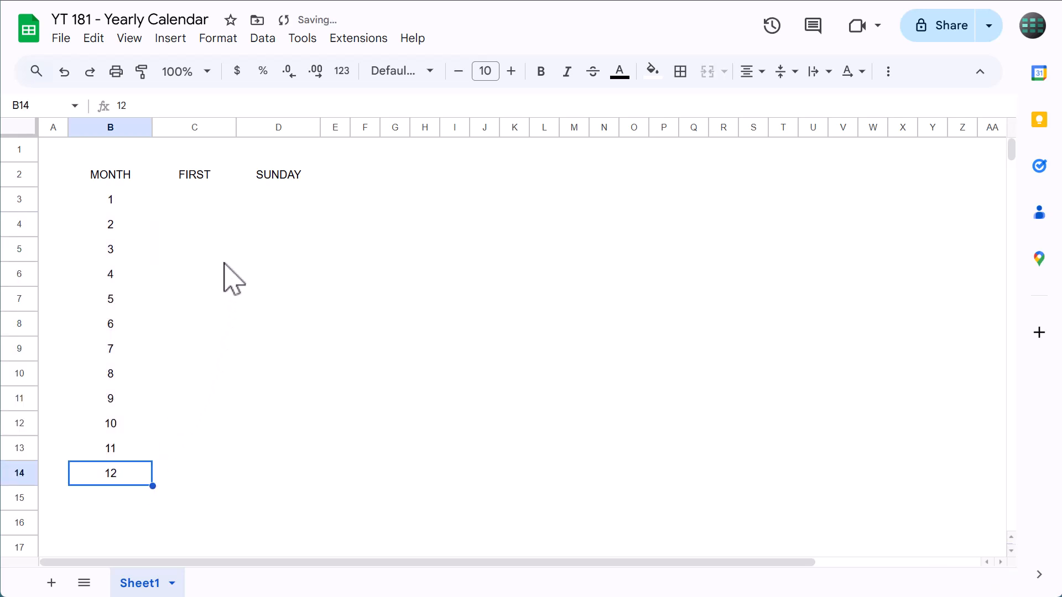
- Enter the formula =DATE($AD$3,B3,1) in C3 to calculate the first day of the month
left_click(197, 204)
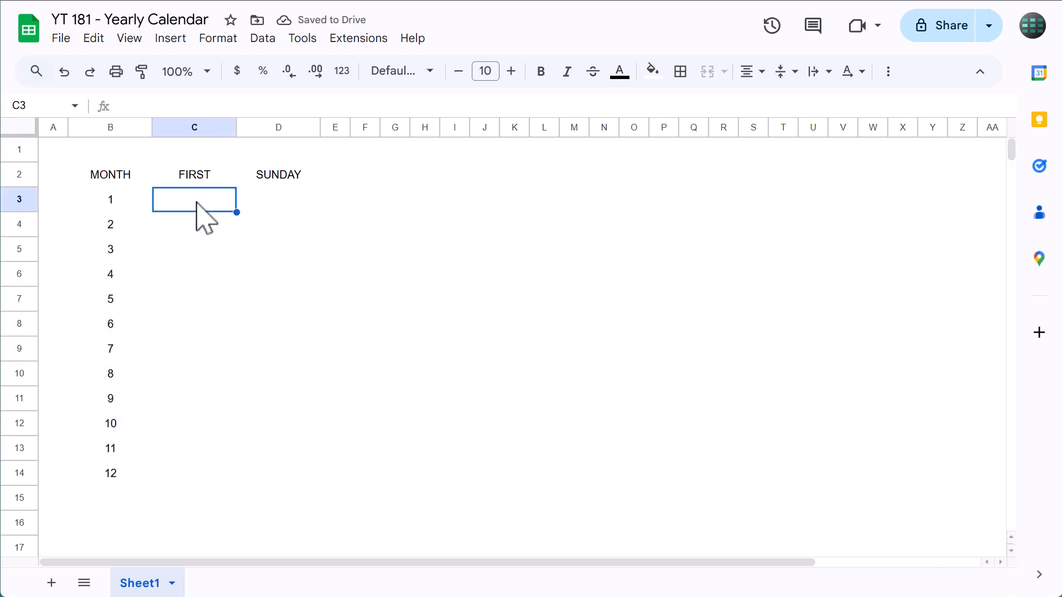
left_click(259, 107)
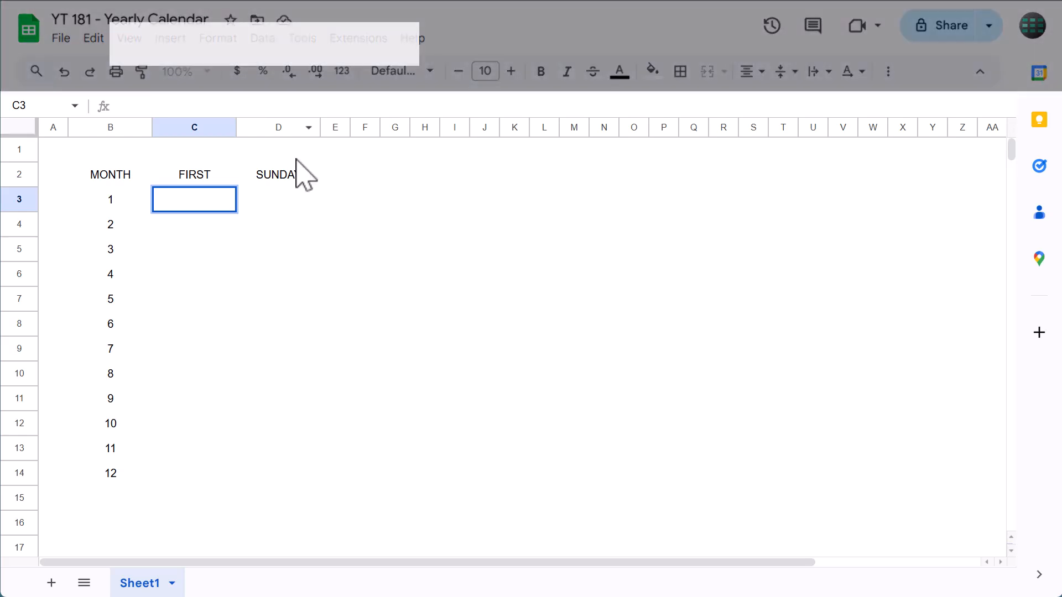
type("=")
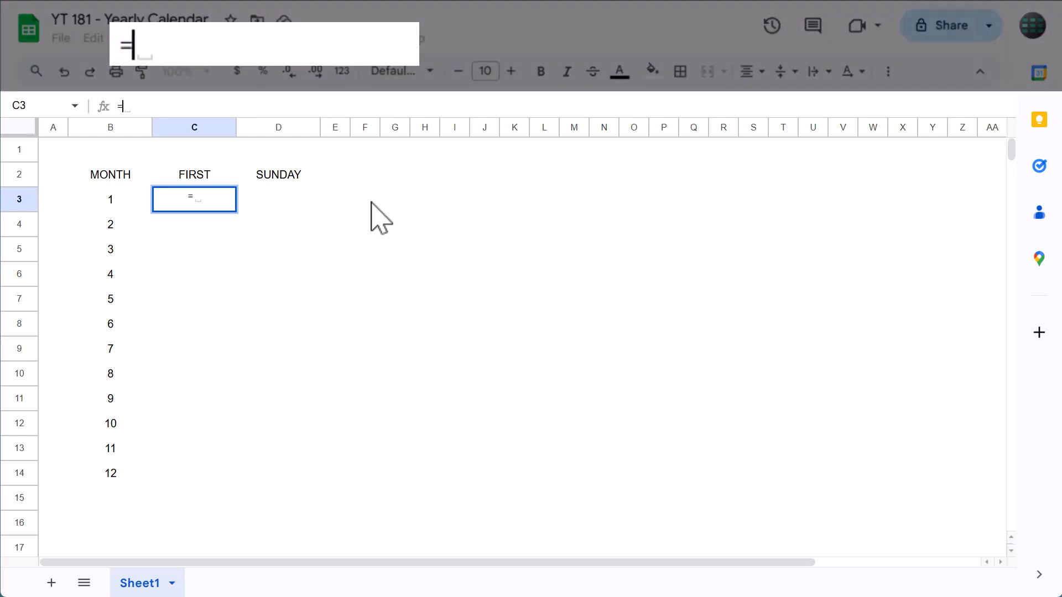
type("date")
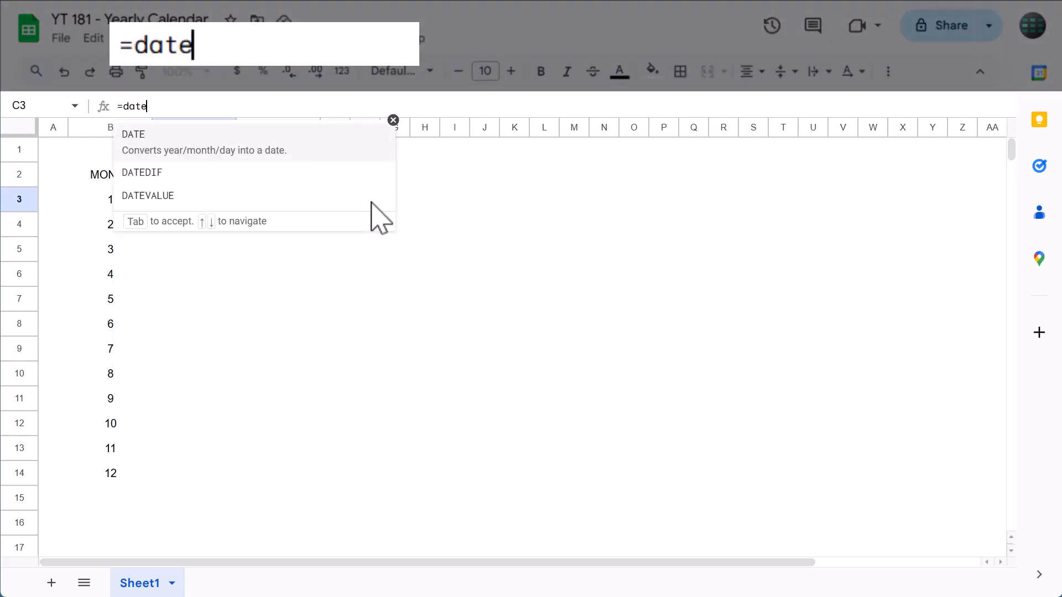
left_click(326, 147)
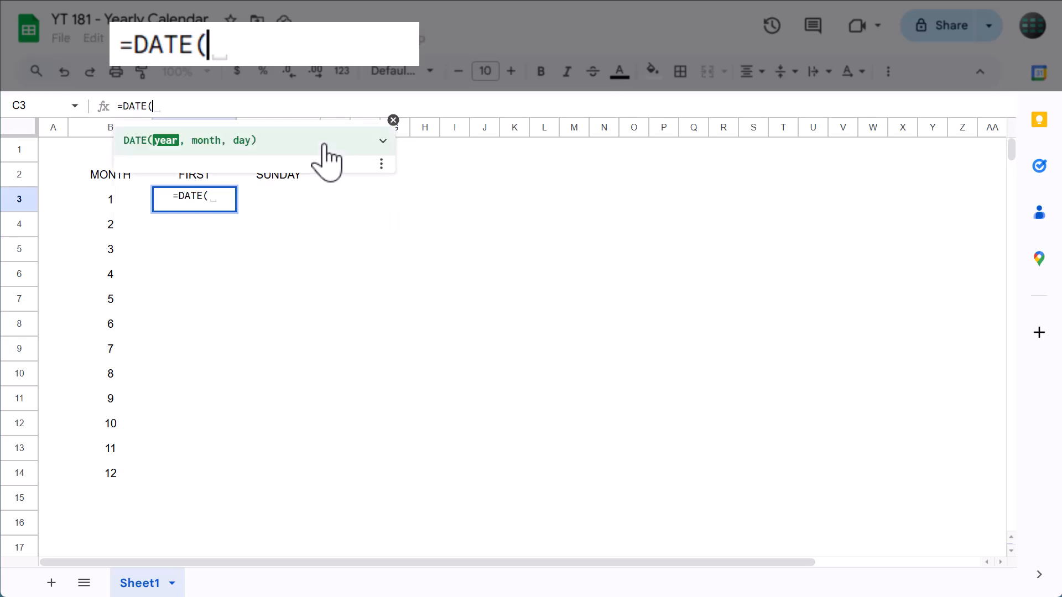
type("$")
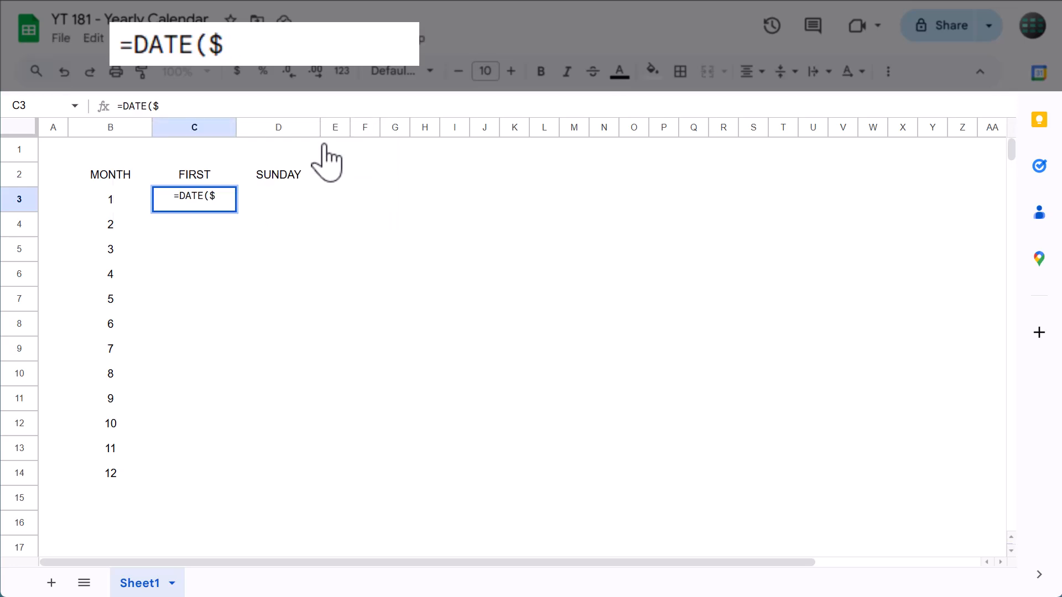
type("AD$3")
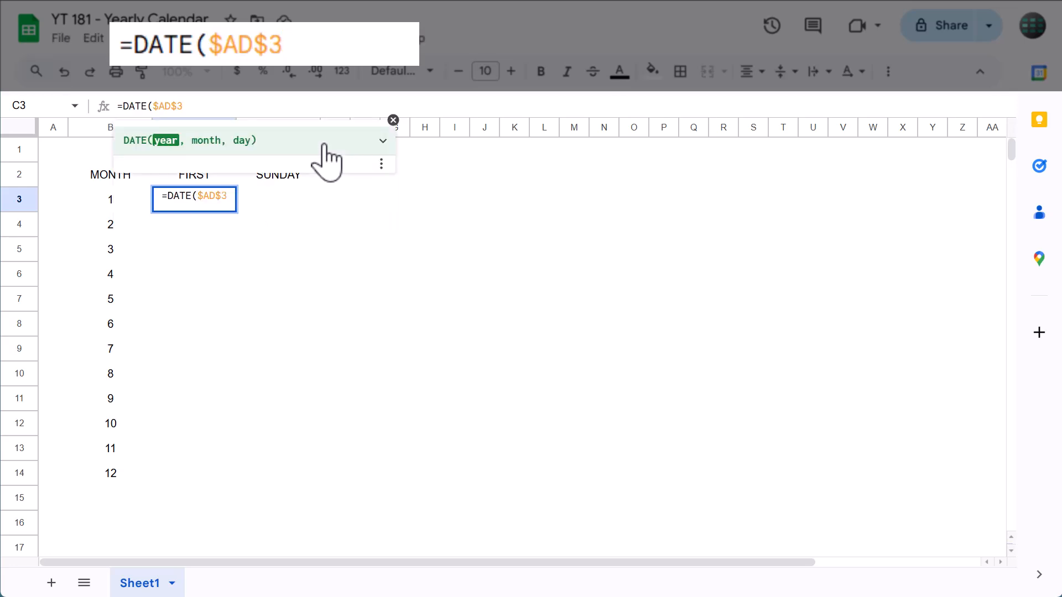
type(",")
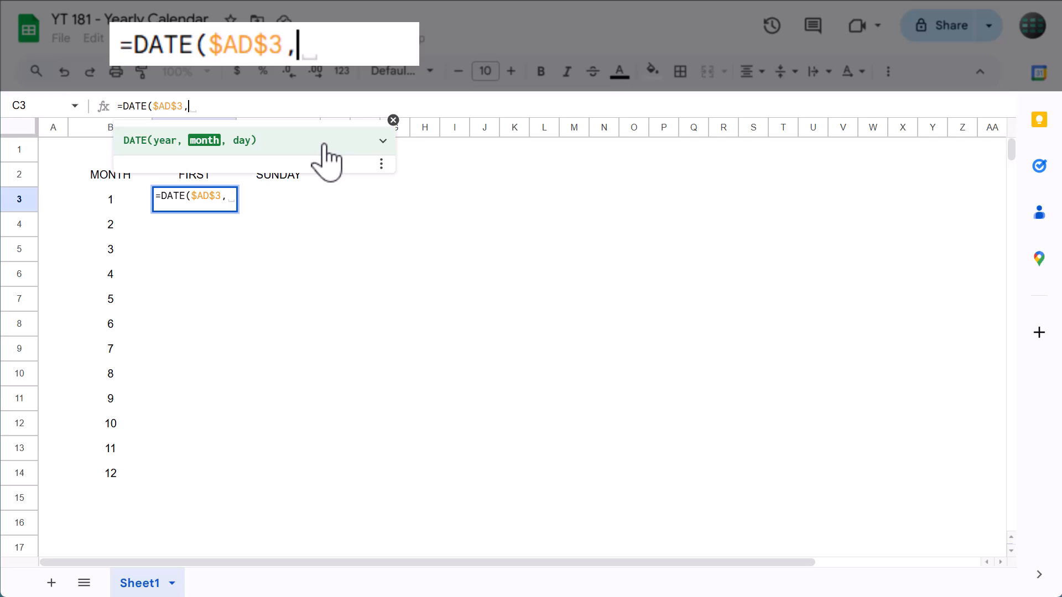
type("B3,1")
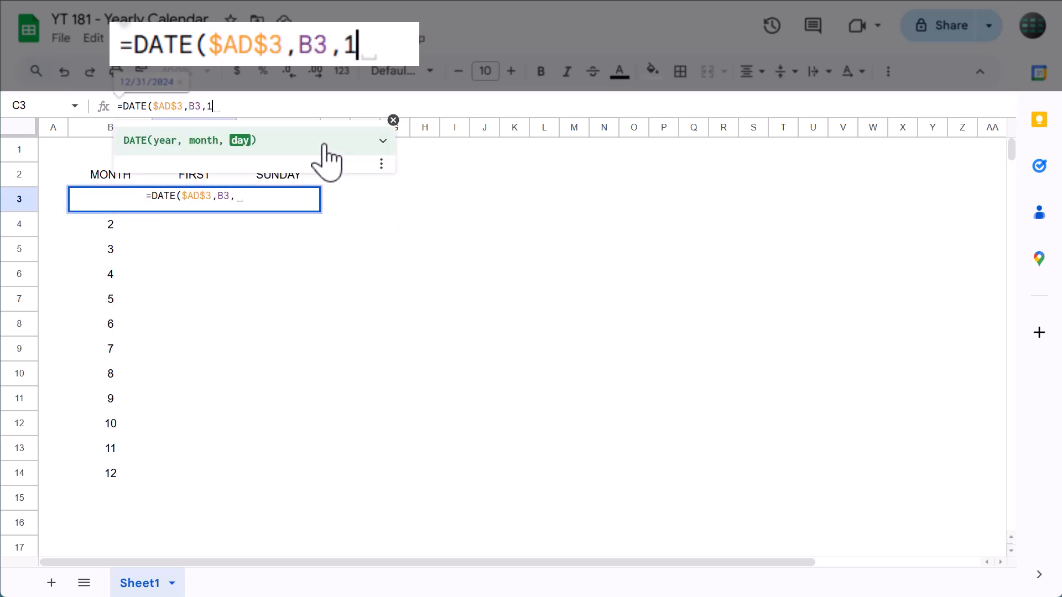
type(")")
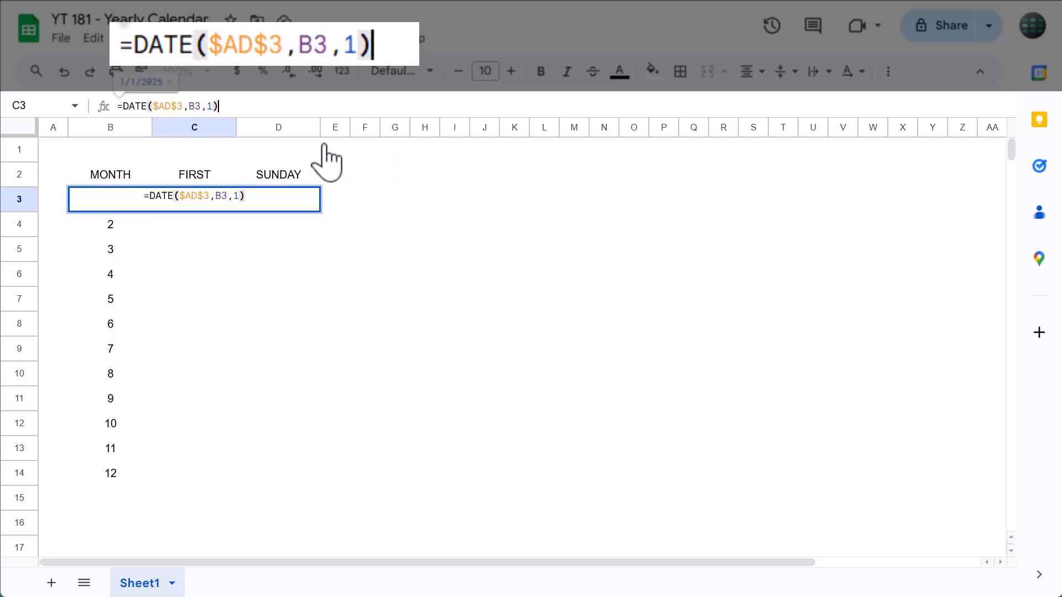
key("Return")
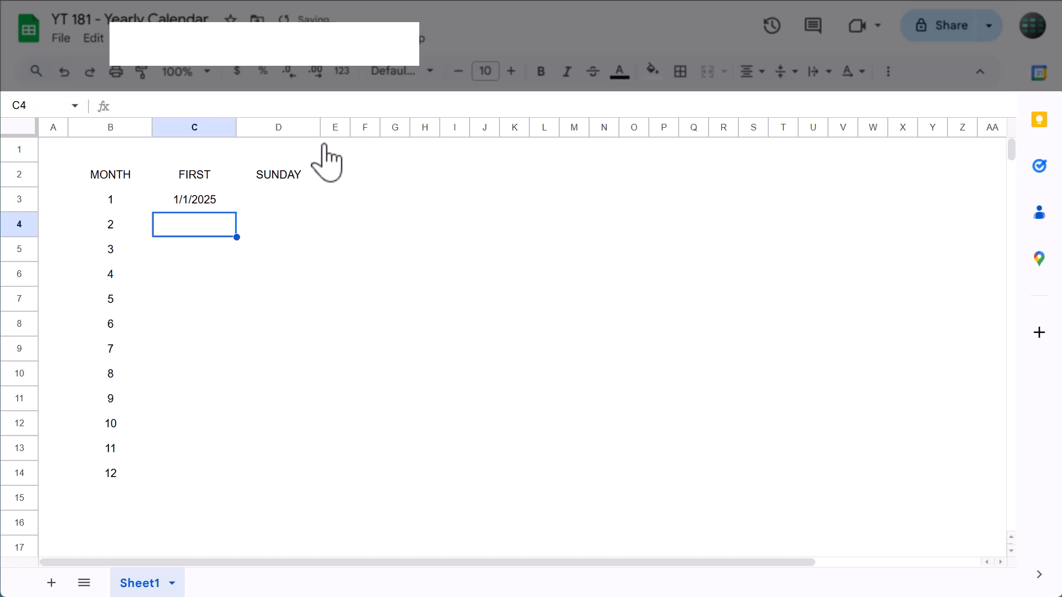
- Copy the DATE formula from C3 down to C14
left_click(215, 200)
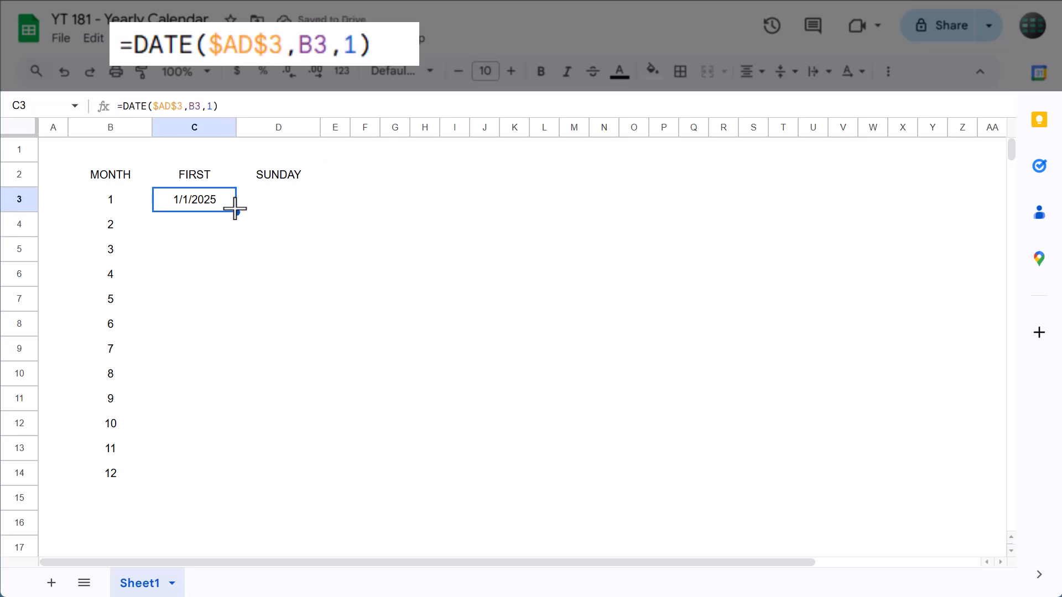
left_click_drag(236, 238, 236, 475)
left_click(230, 474)
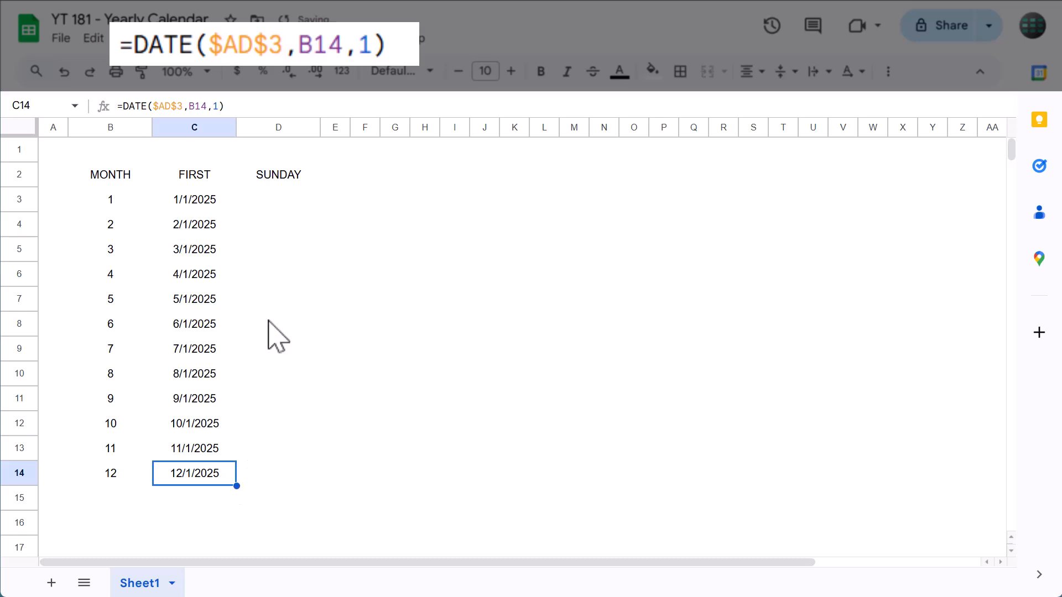
- Enter the formula =C3-WEEKDAY(C3,1)+1 in D3 to calculate the Sunday that starts the month's first week
left_click(273, 202)
left_click(297, 109)
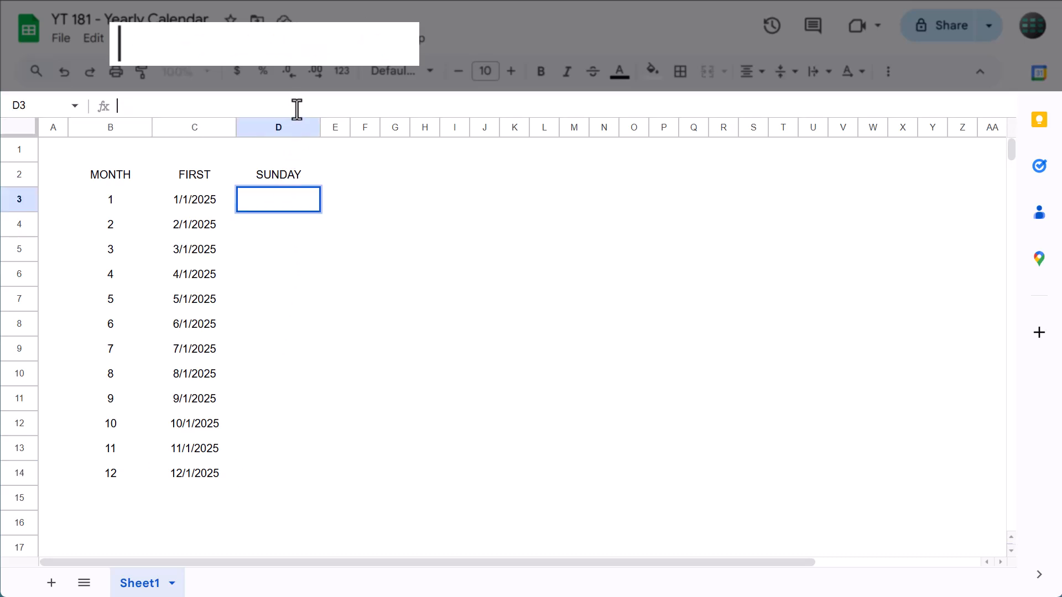
type("=")
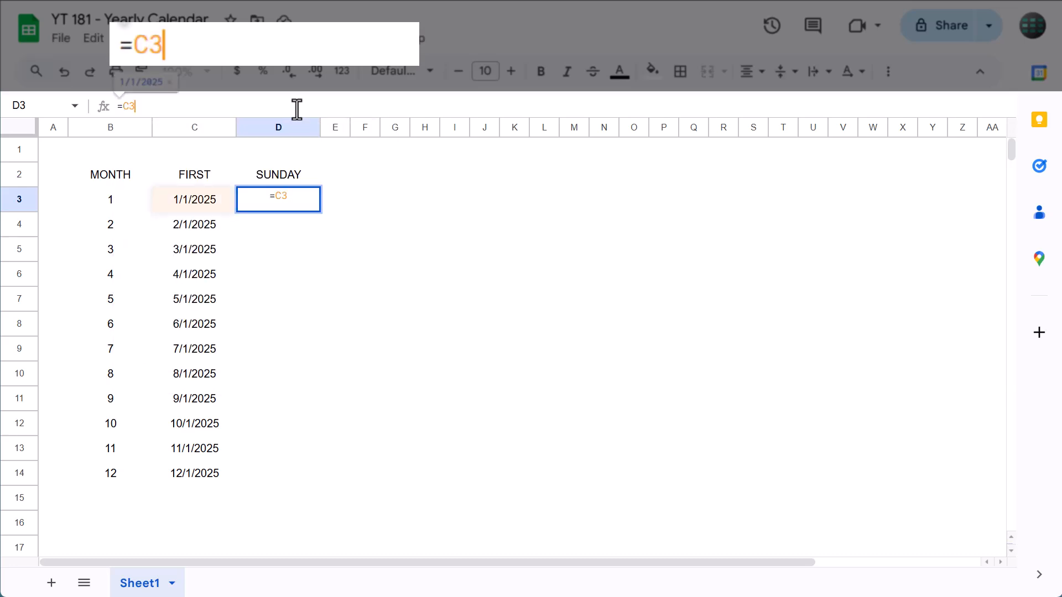
type("-weekd")
key("Tab")
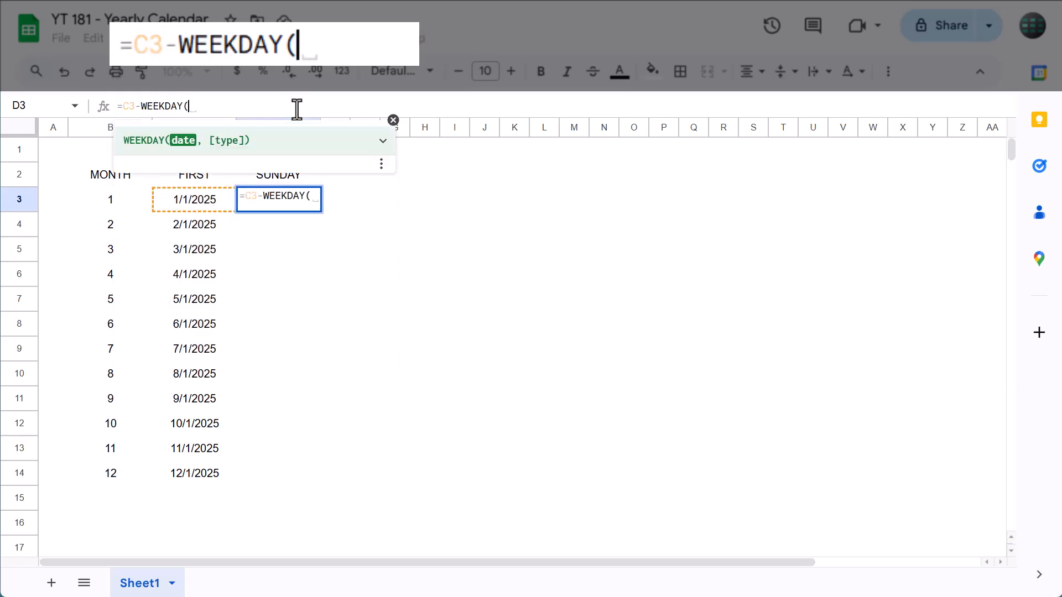
type("C3")
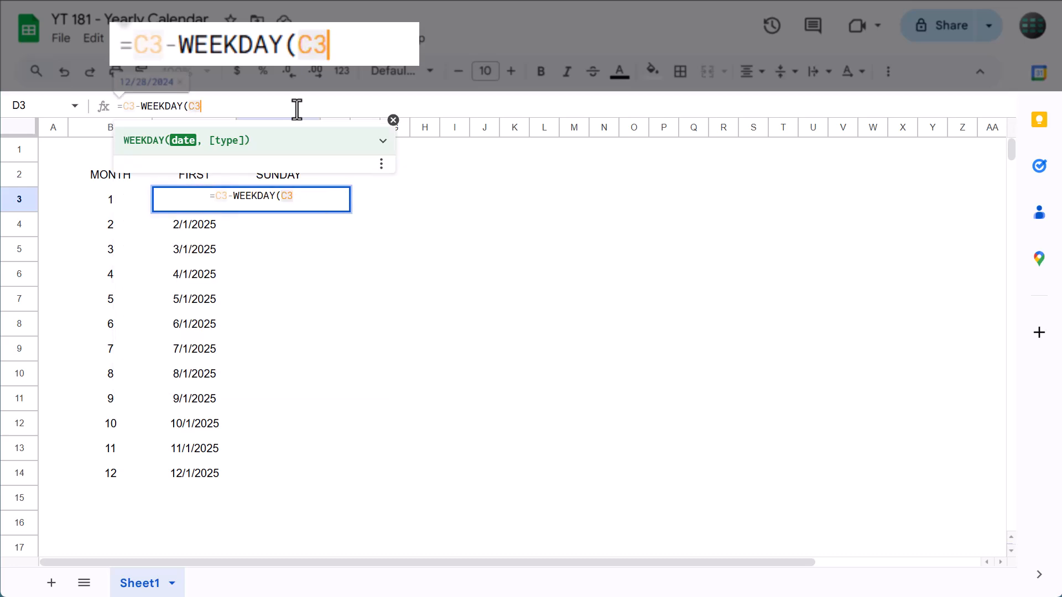
type(",1")
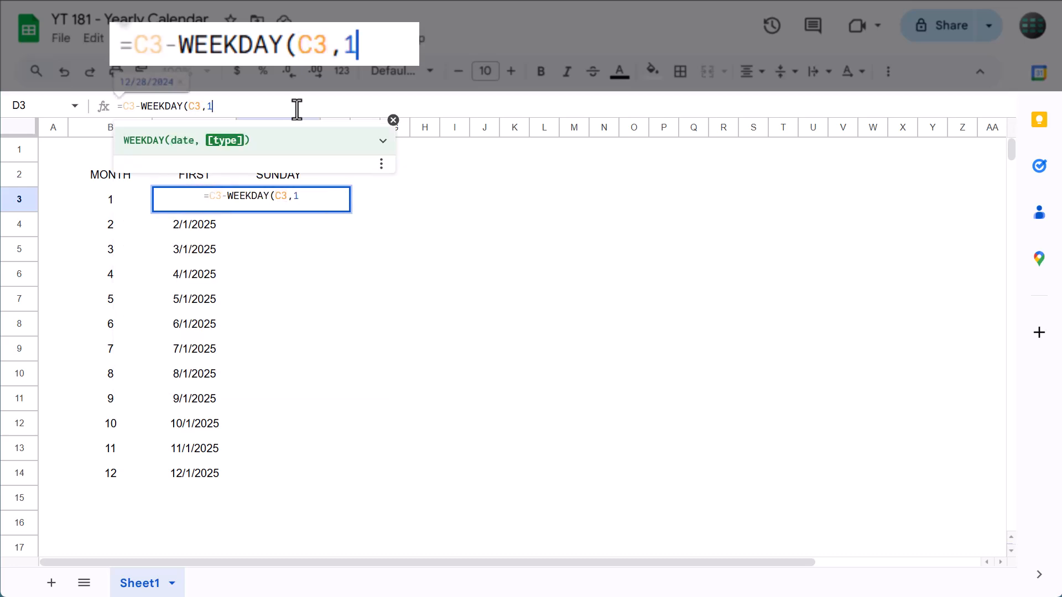
type(")")
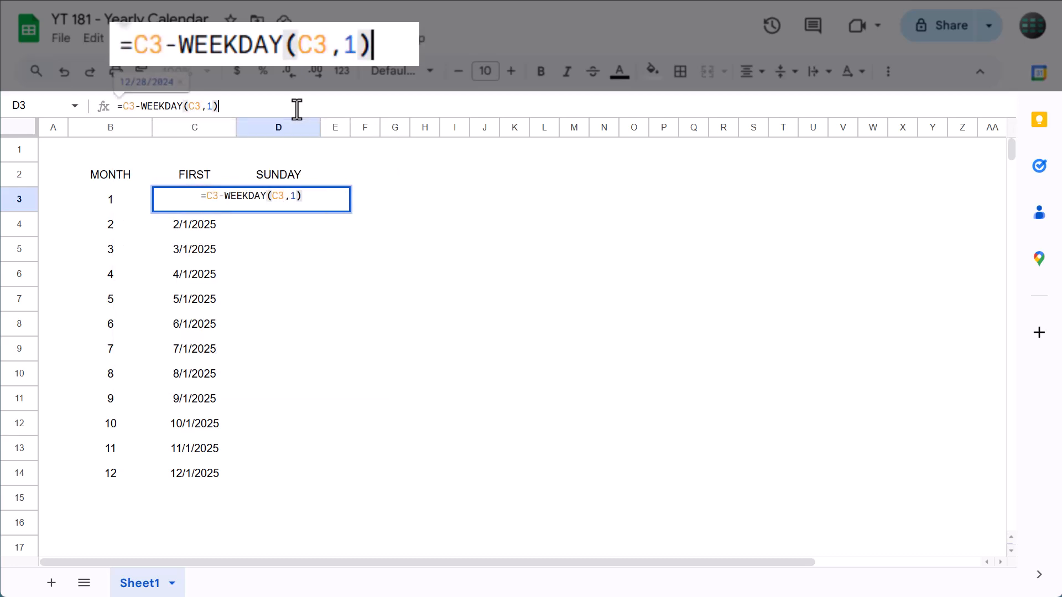
type("+1")
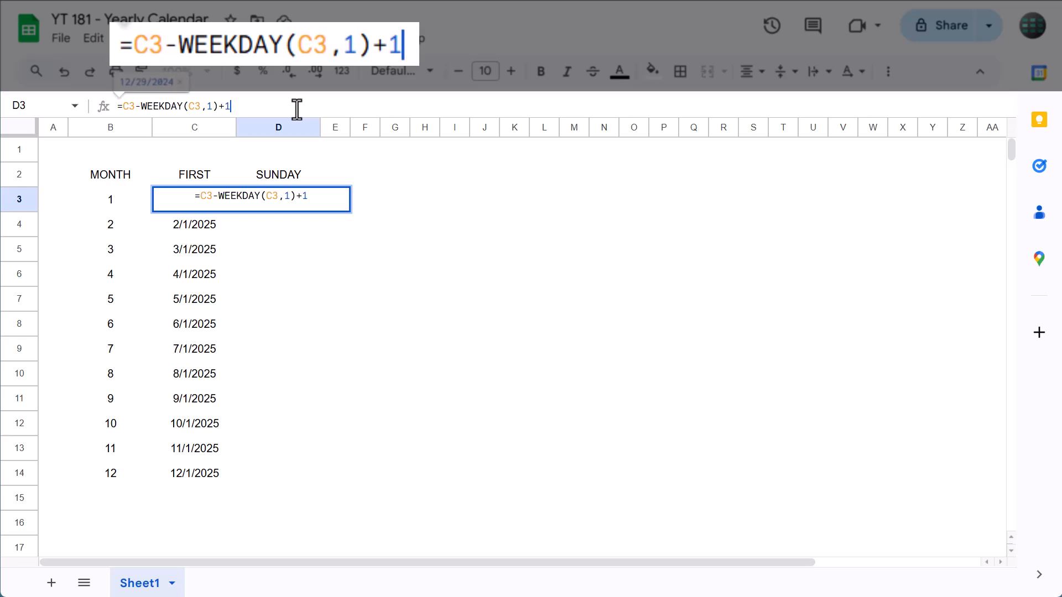
key("Return")
- Try WEEKDAY type 2 in the D3 formula for a Monday start and undo the change
left_click(309, 197)
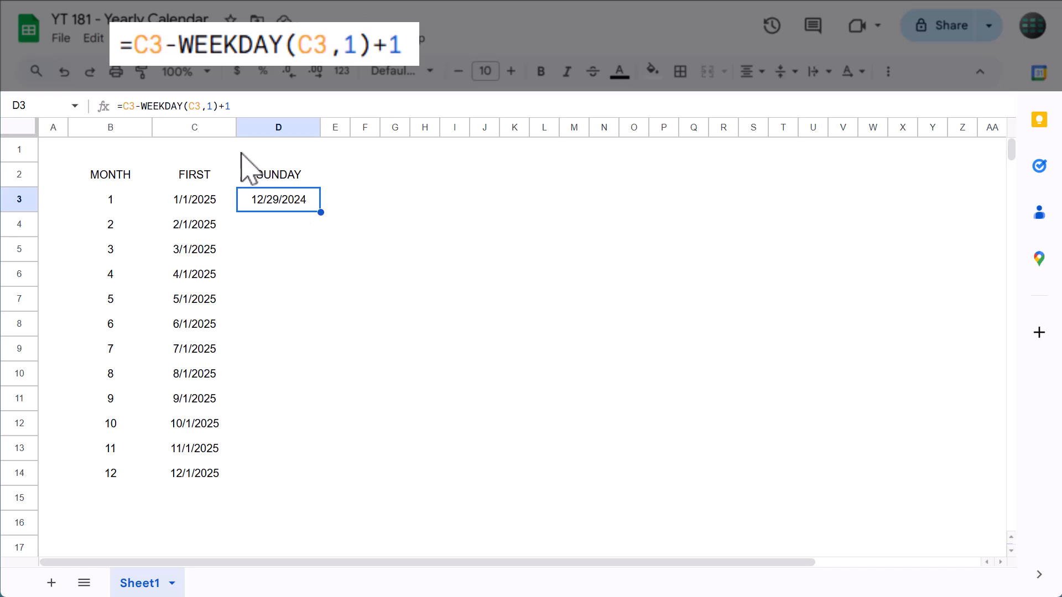
left_click(211, 106)
double_click(210, 105)
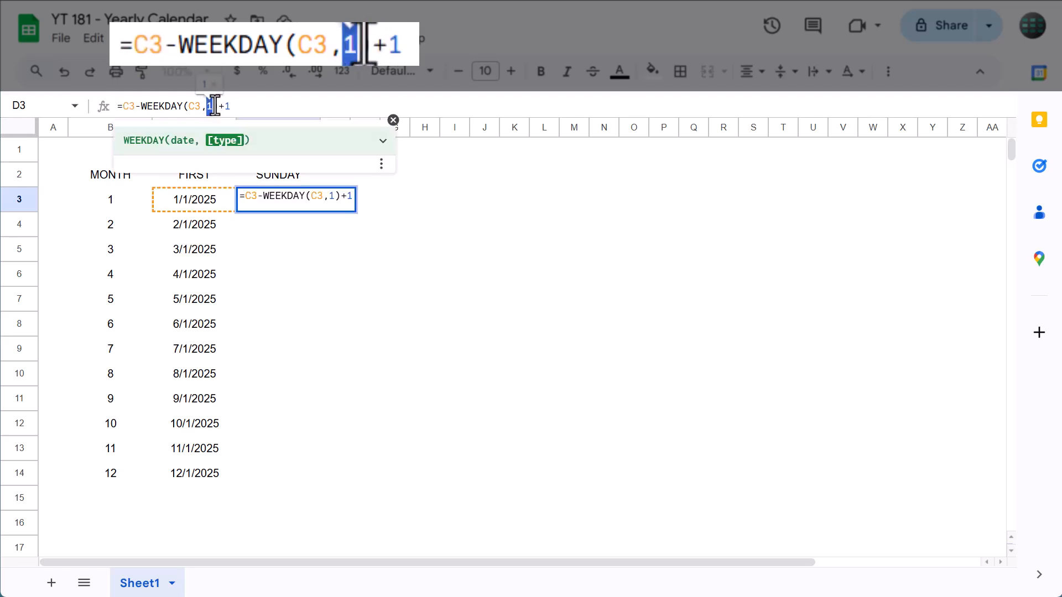
type("2")
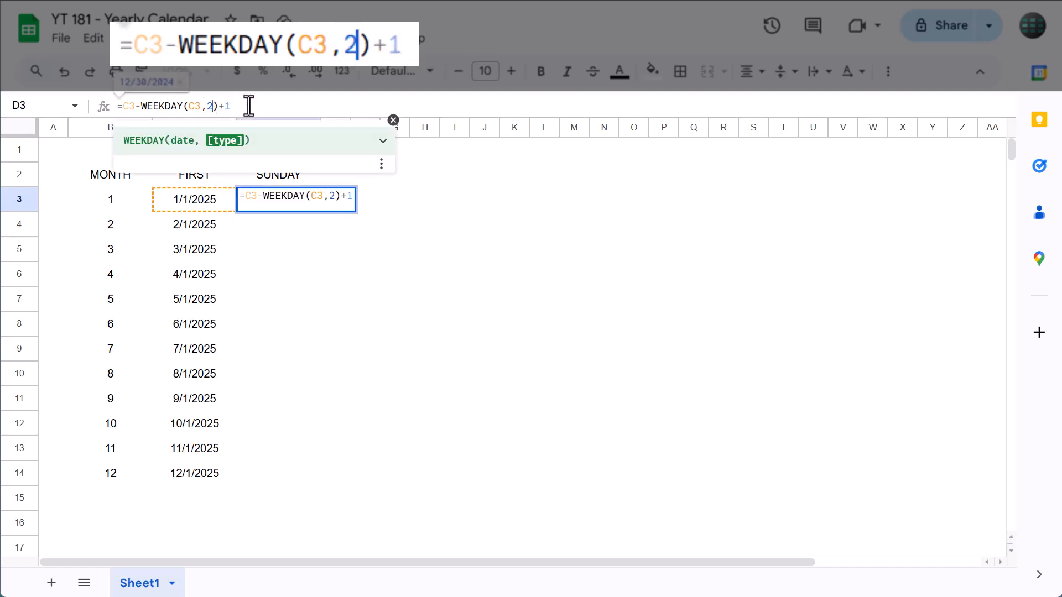
key("Return")
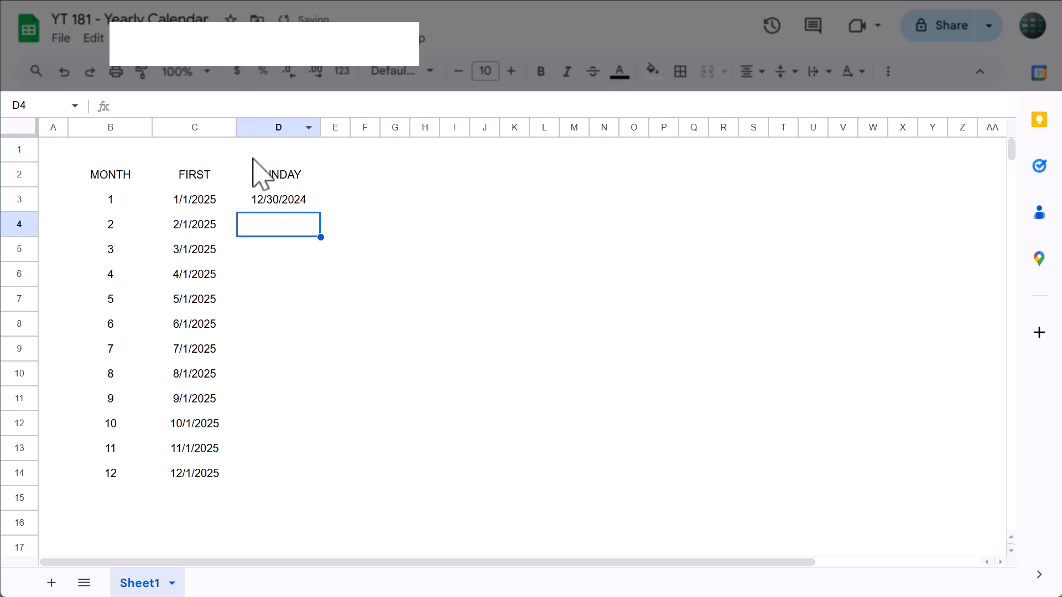
left_click(64, 71)
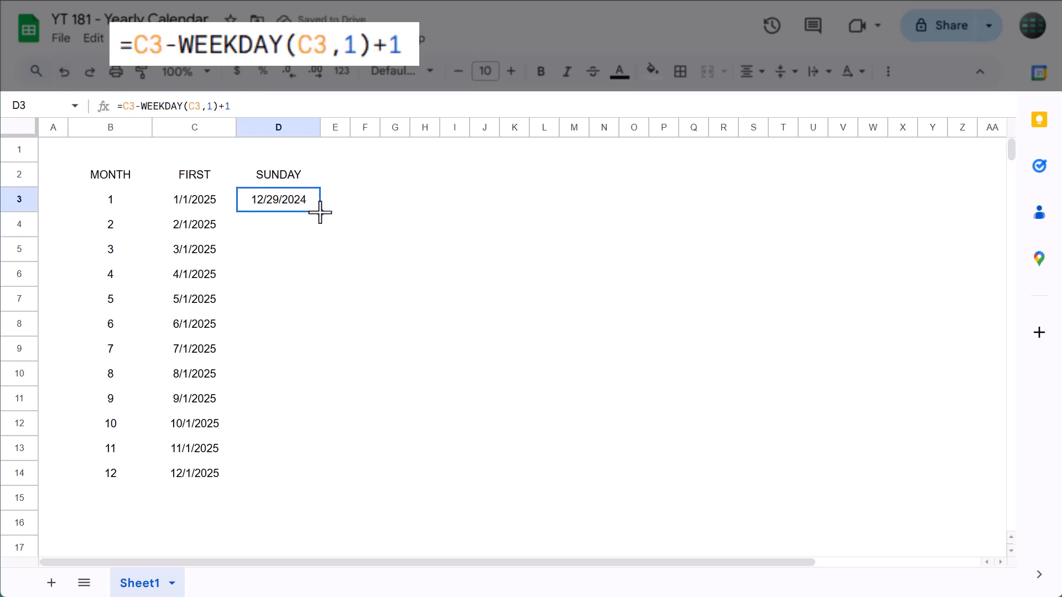
- Copy the WEEKDAY formula from D3 down to D14
left_click_drag(320, 212, 327, 469)
left_click(299, 474)
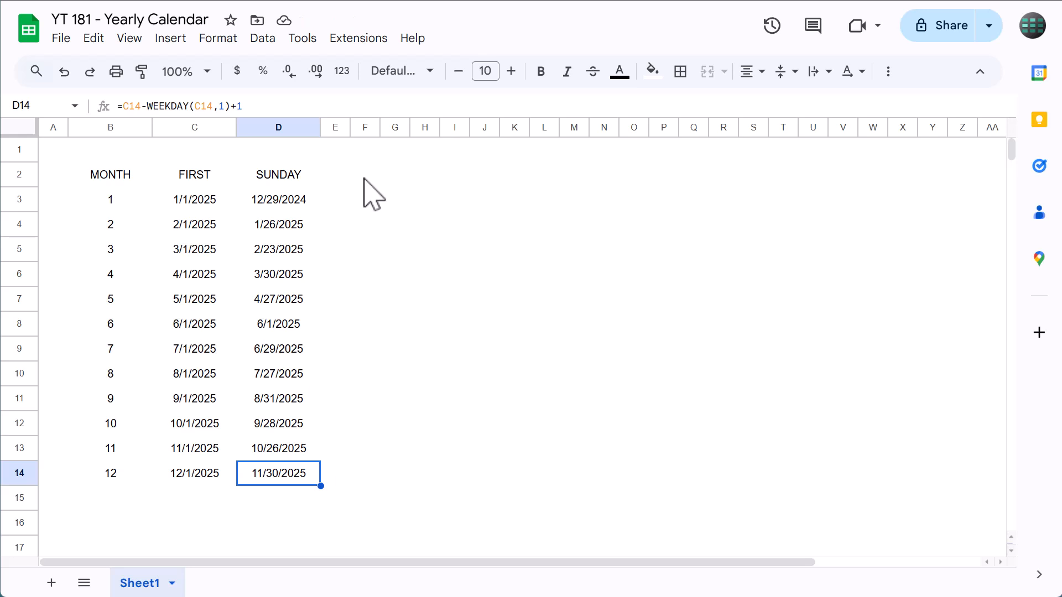
- Apply bold text and borders around every cell in the range F2:L2
left_click(370, 183)
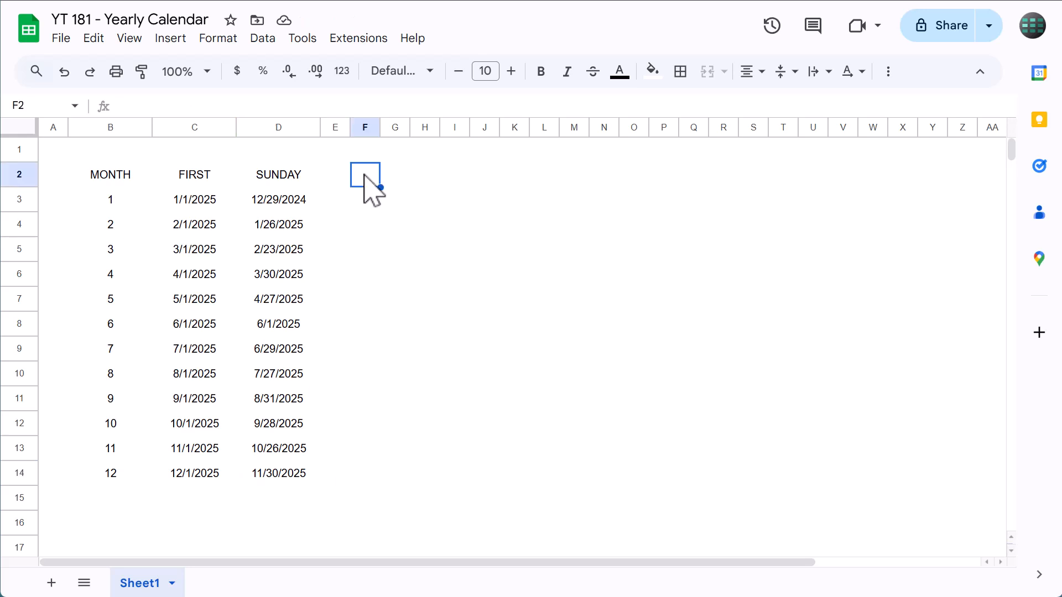
left_click_drag(364, 175, 546, 180)
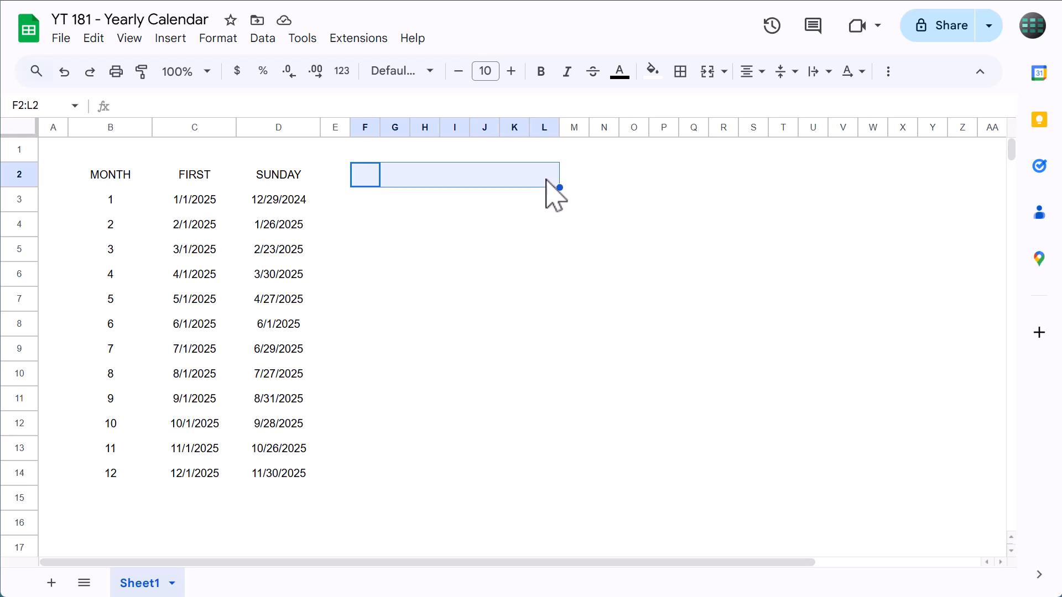
left_click(542, 72)
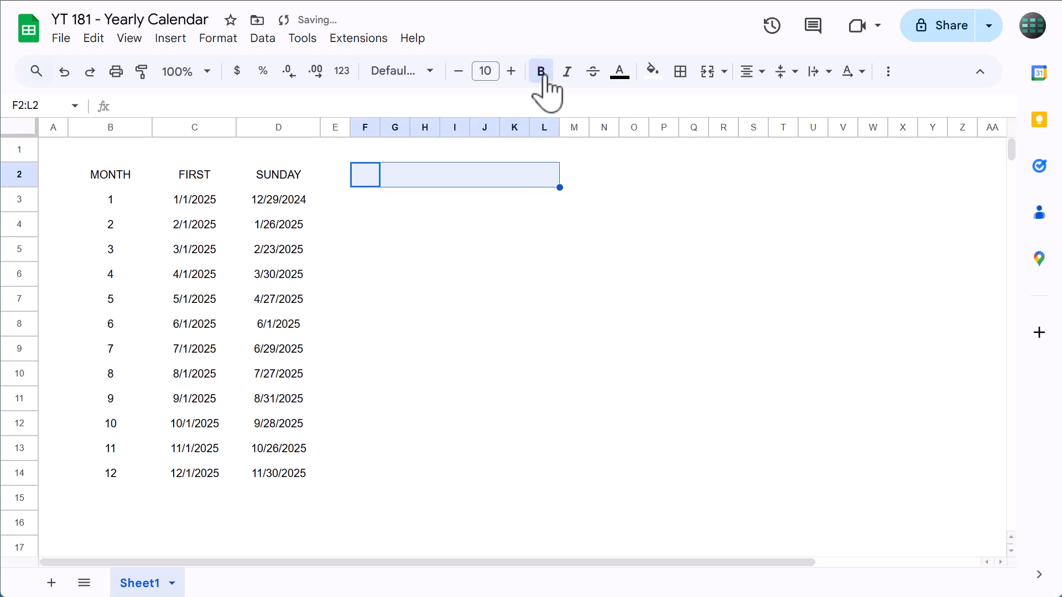
left_click(682, 75)
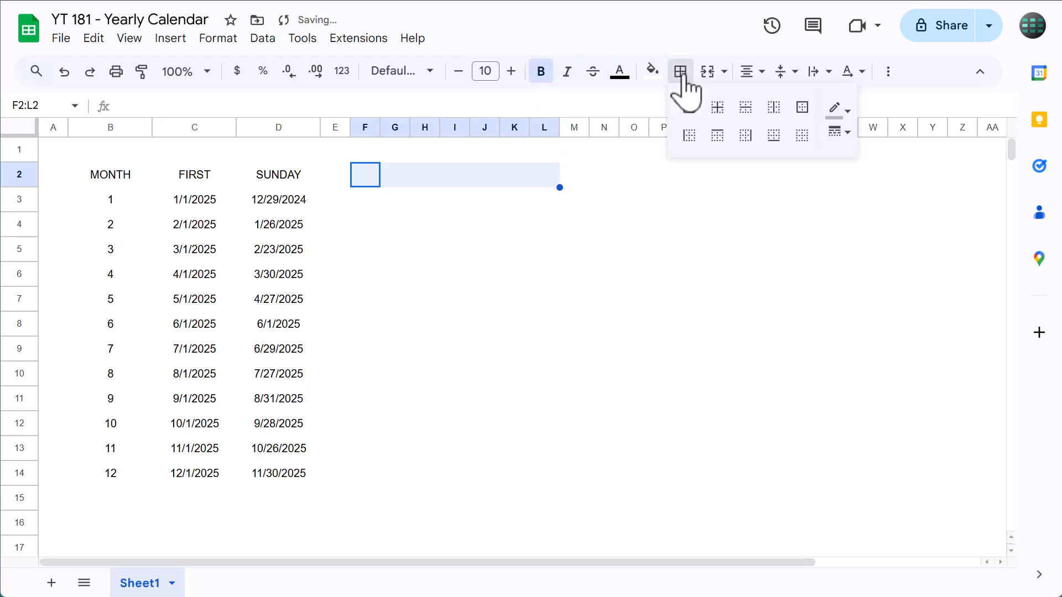
left_click(689, 108)
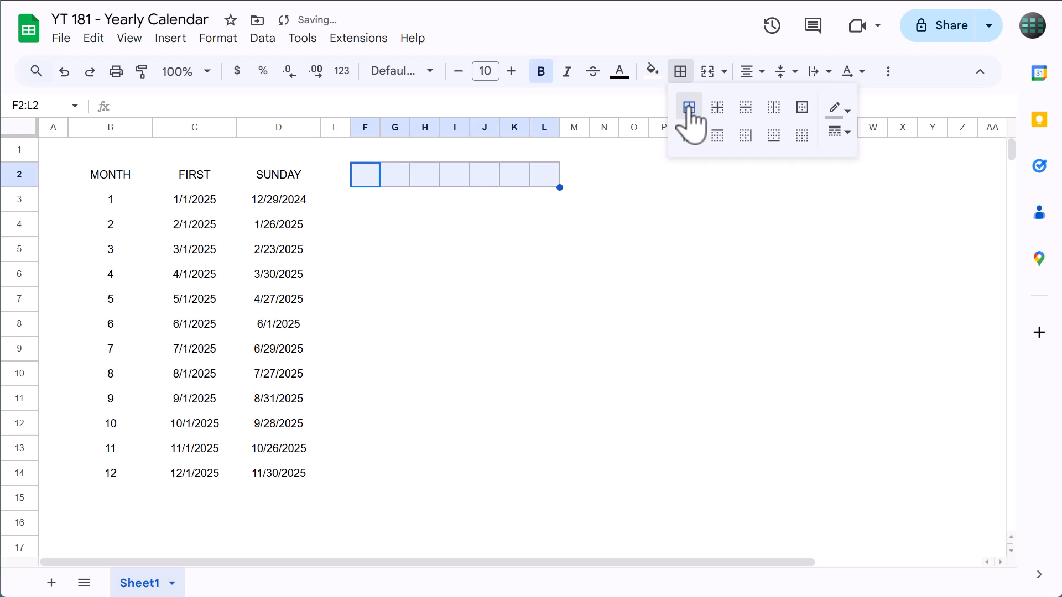
left_click(681, 73)
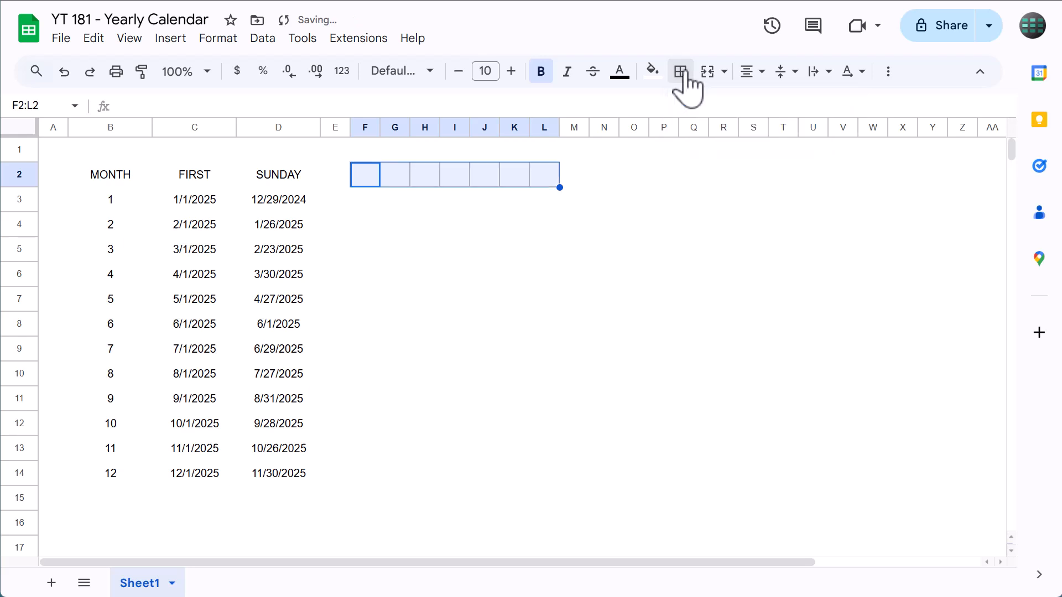
- Fill F2:L2 with light gray and merge the range into a single cell
left_click(651, 72)
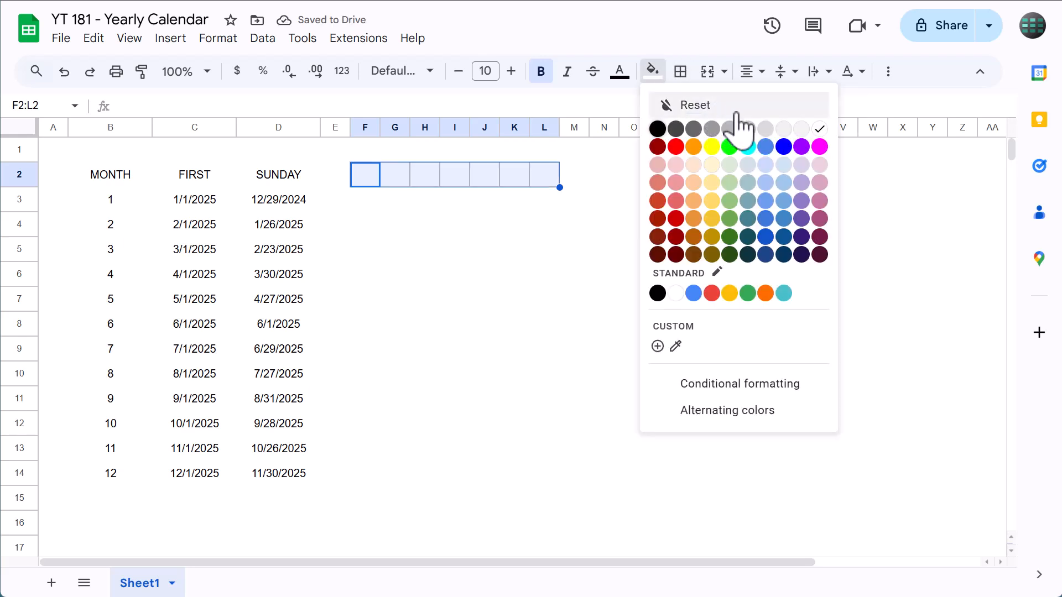
left_click(784, 129)
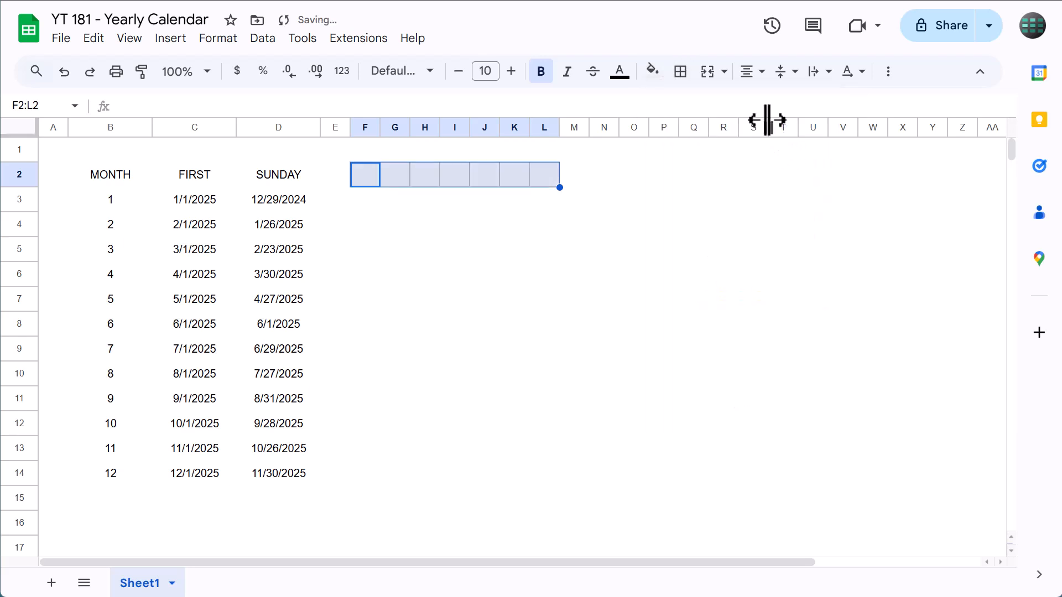
left_click(708, 72)
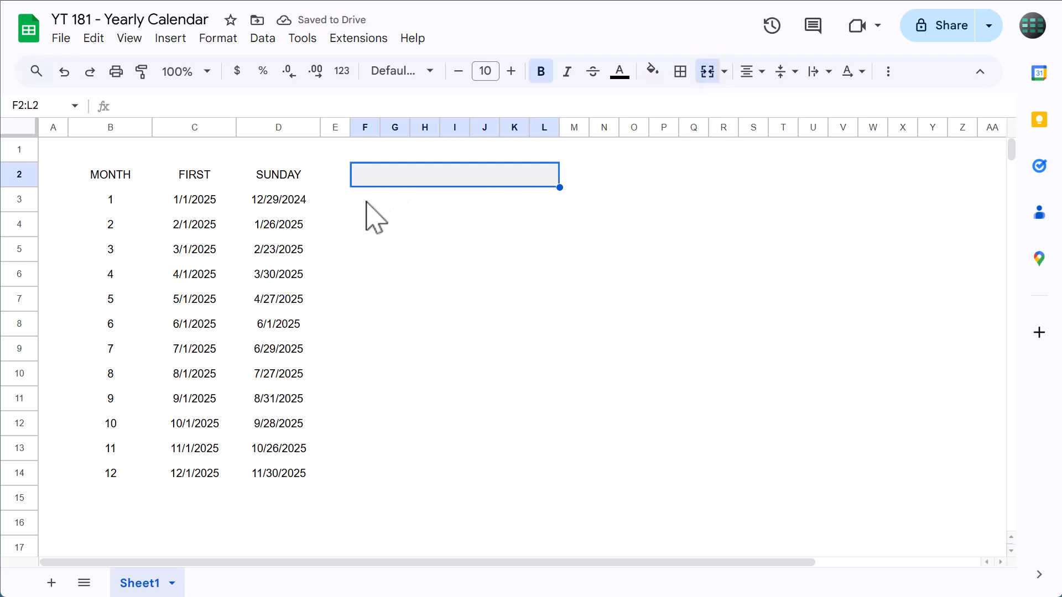
- Format the range F3:L3 with bold text, an outer border and a light blue fill
left_click_drag(366, 202, 542, 194)
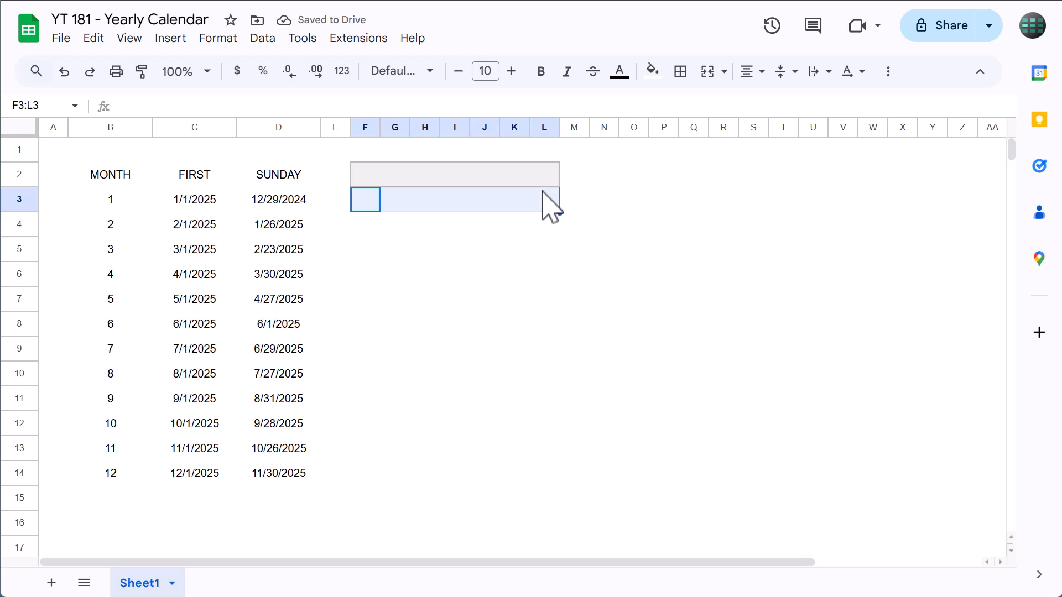
left_click(542, 72)
left_click(679, 75)
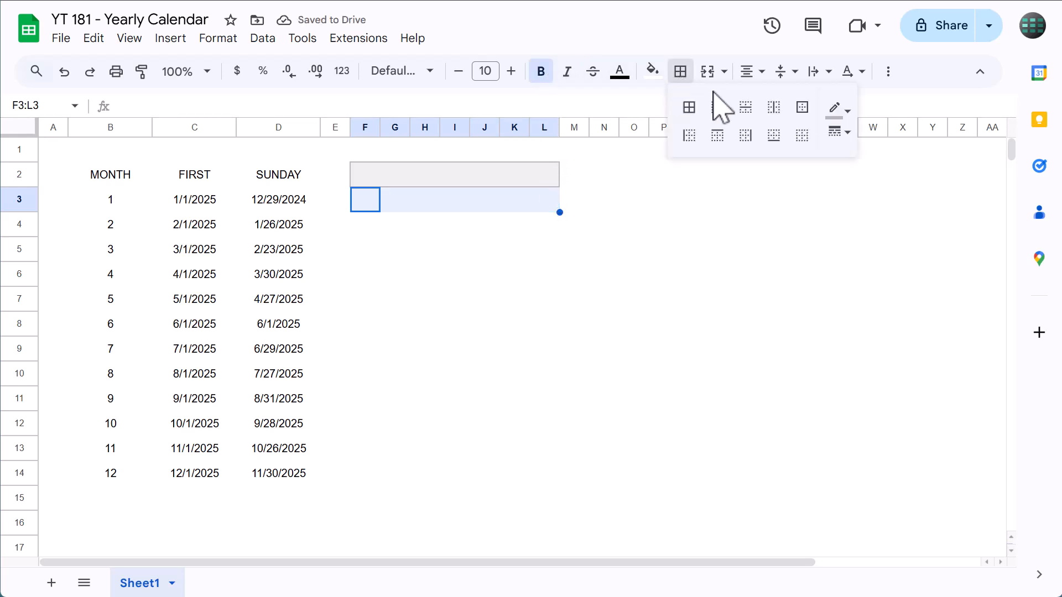
left_click(807, 111)
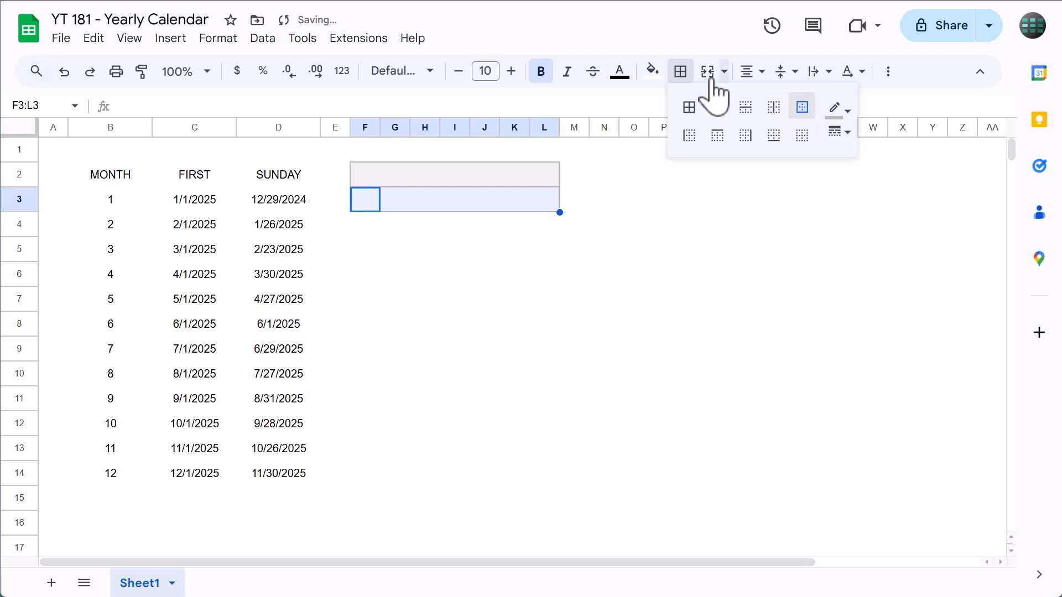
left_click(682, 77)
left_click(653, 71)
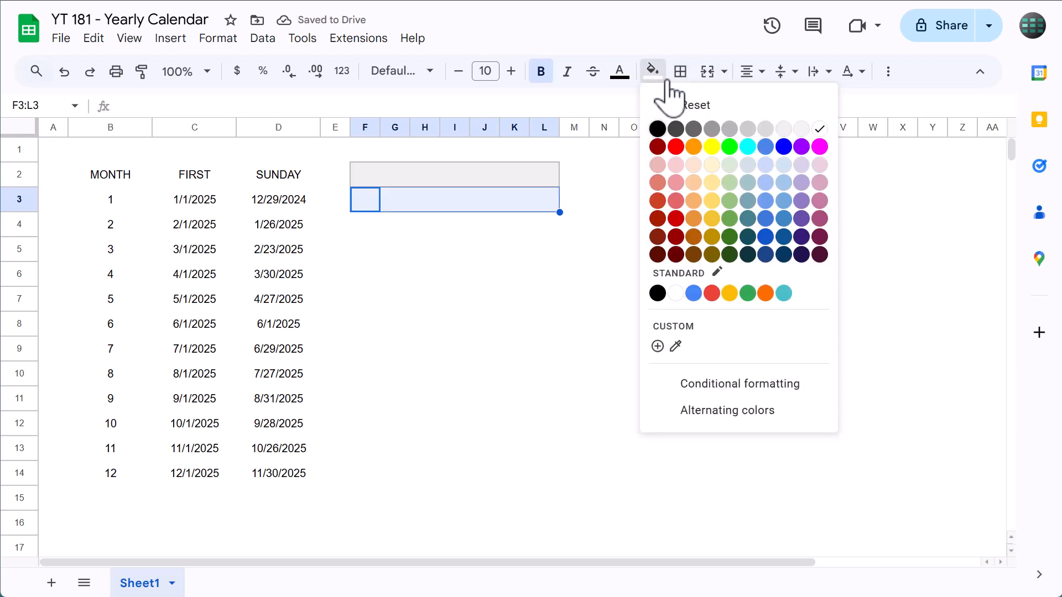
left_click(784, 165)
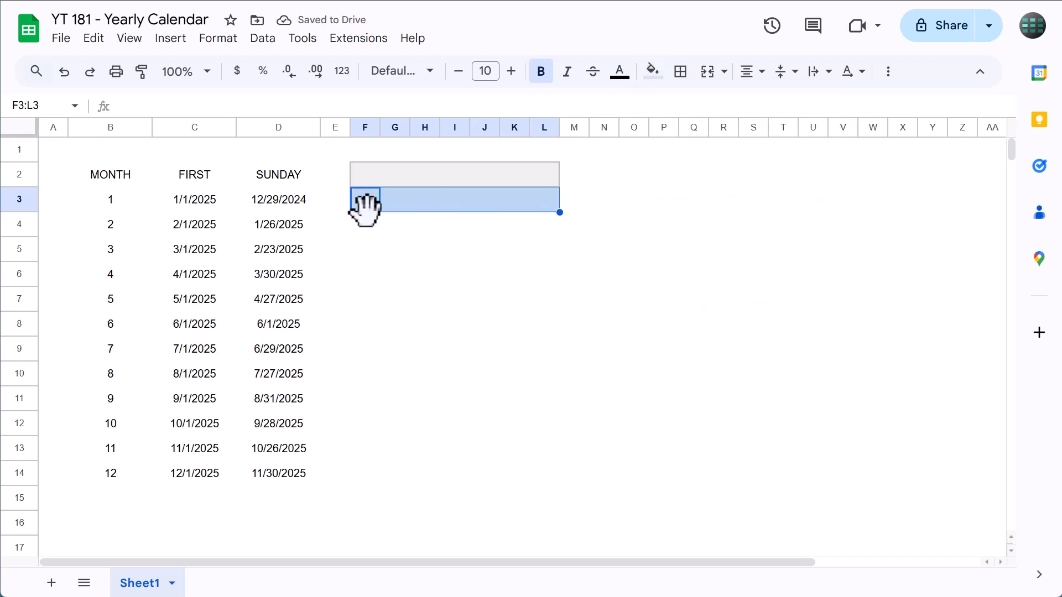
- Apply bold text and all borders to the six-row date grid F4:L9
left_click_drag(365, 221, 548, 358)
left_click(542, 73)
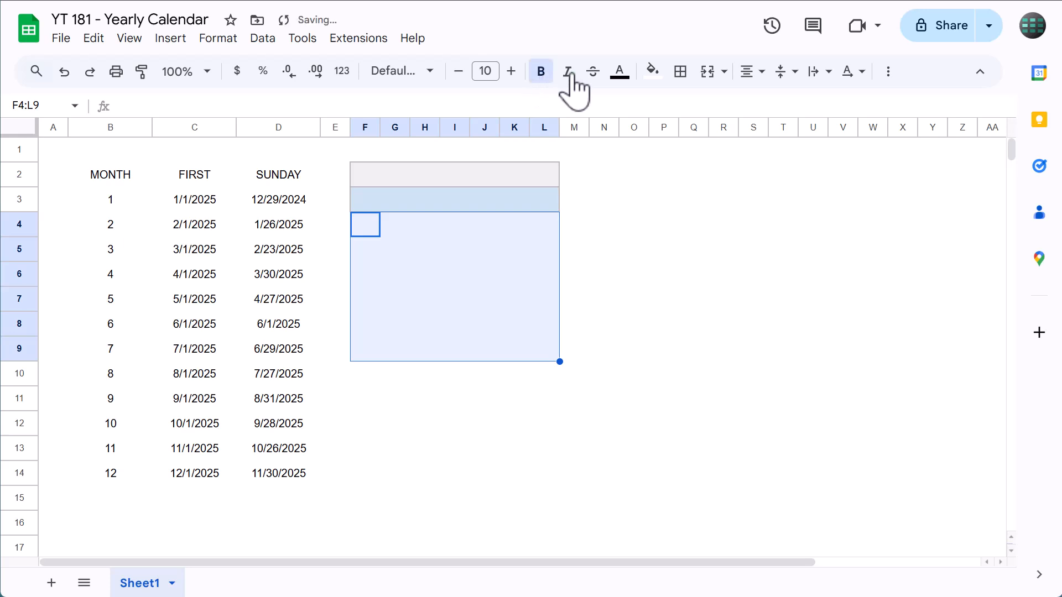
left_click(681, 75)
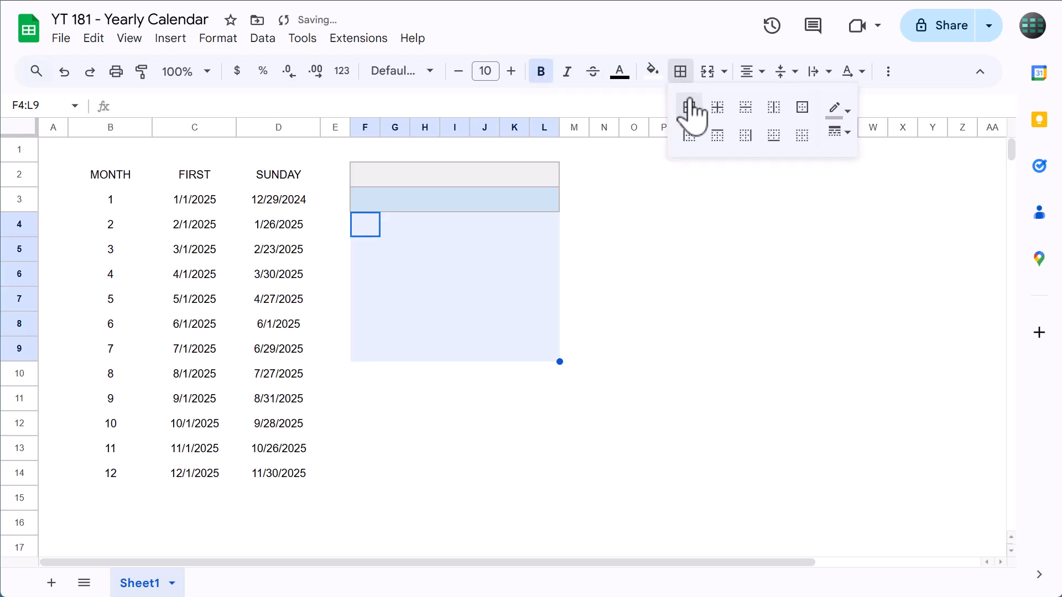
left_click(688, 109)
left_click(682, 78)
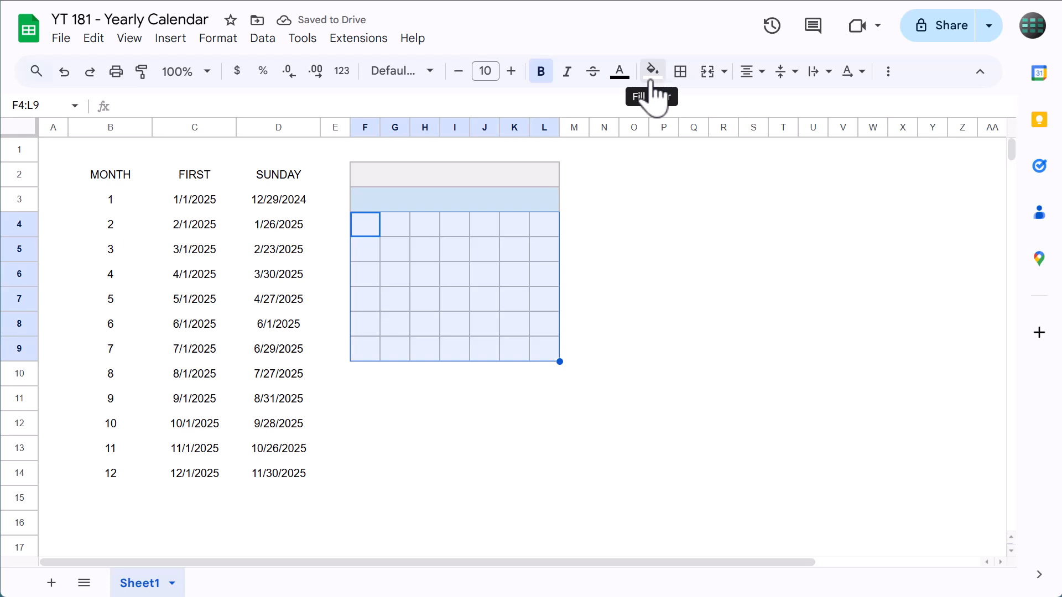
- Apply a custom date format showing only the day number (5) to the date grid F4:L9
left_click(343, 75)
scroll(403, 432, "down", 1)
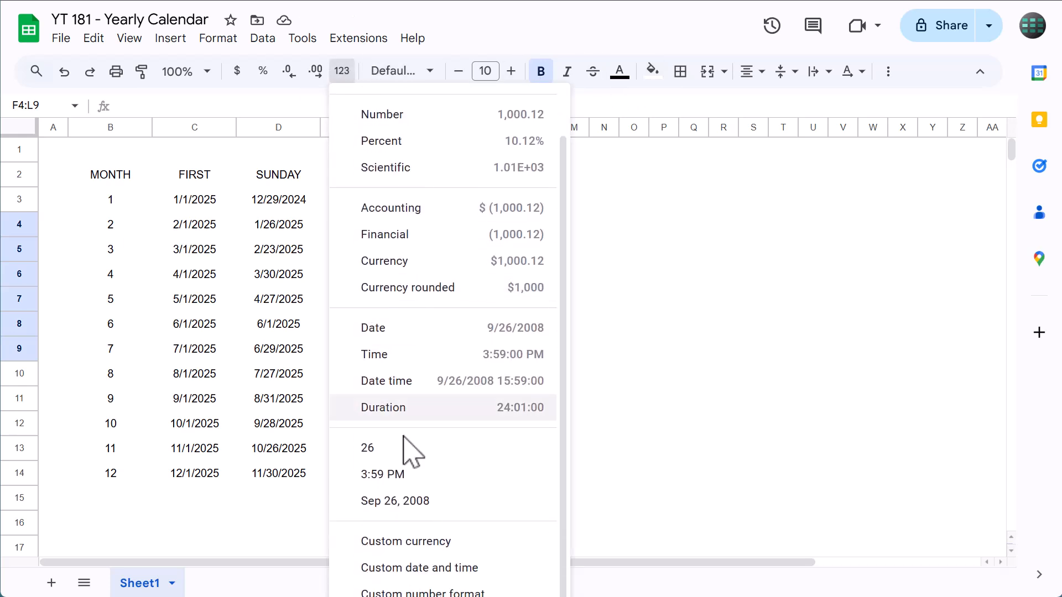
left_click(419, 570)
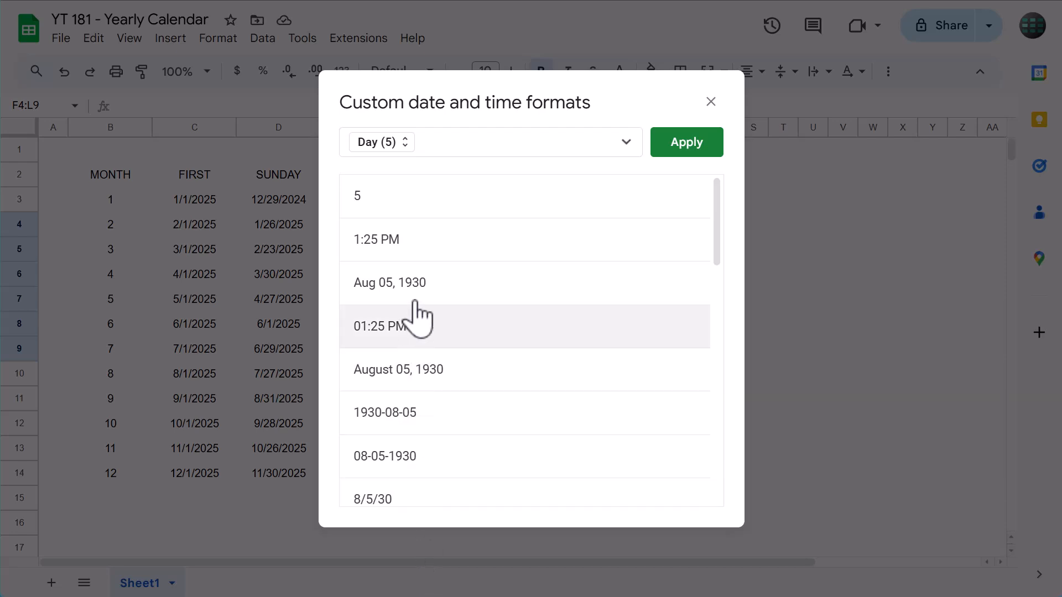
key("BackSpace")
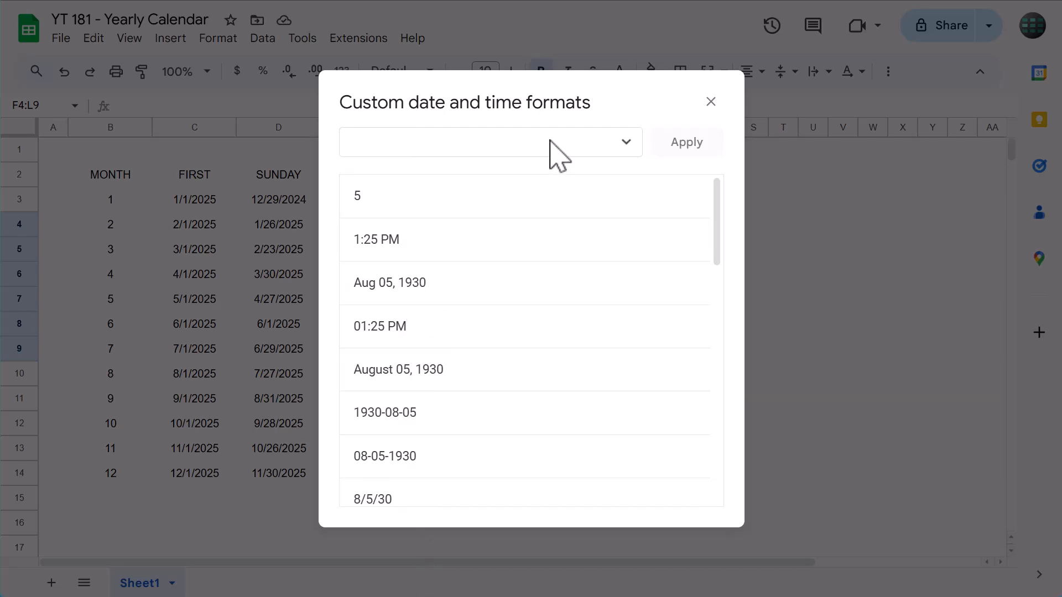
left_click(626, 143)
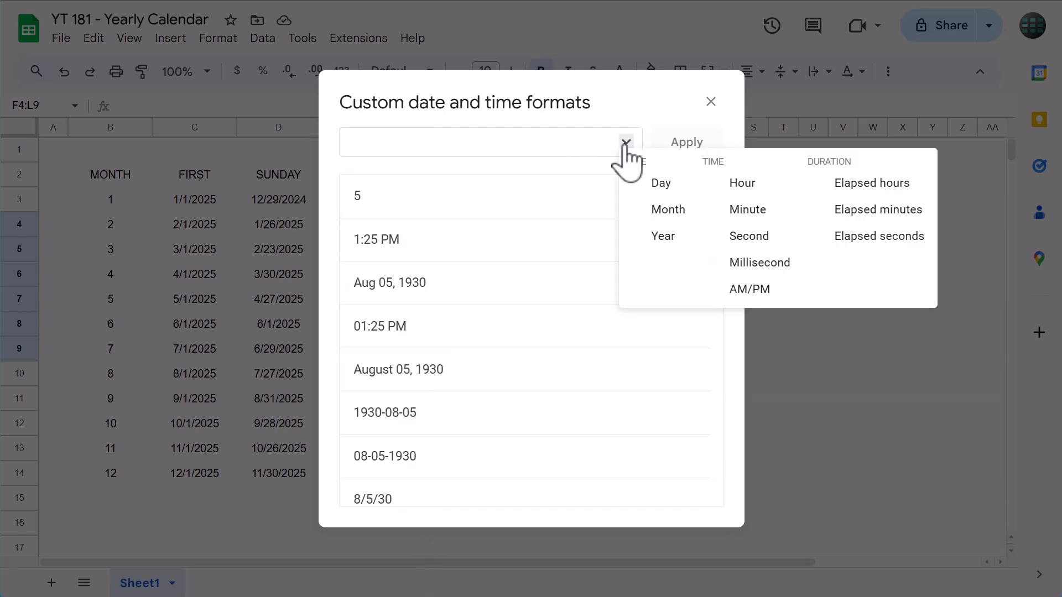
left_click(660, 185)
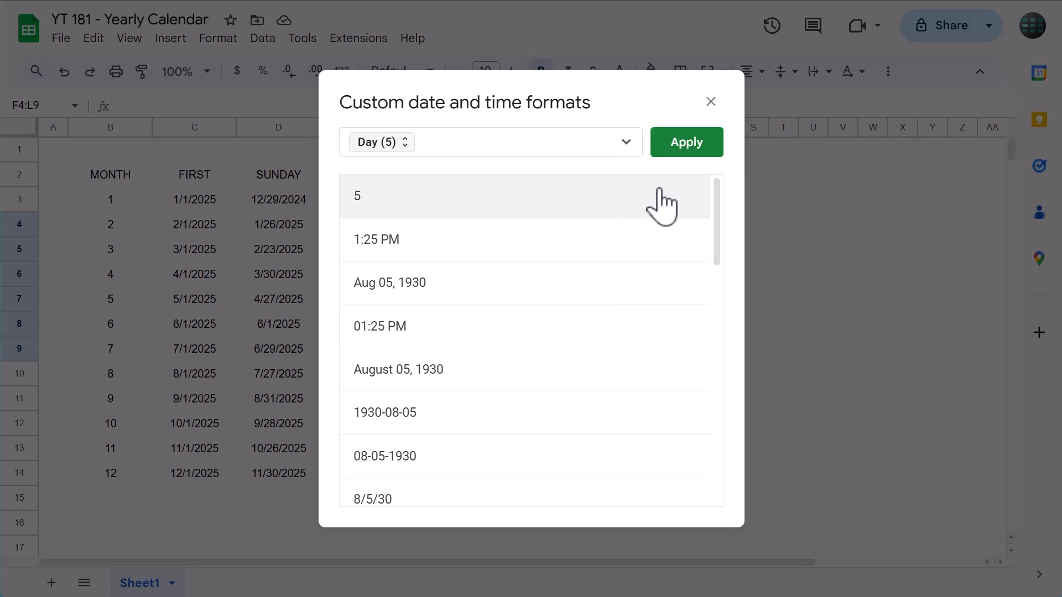
left_click(680, 144)
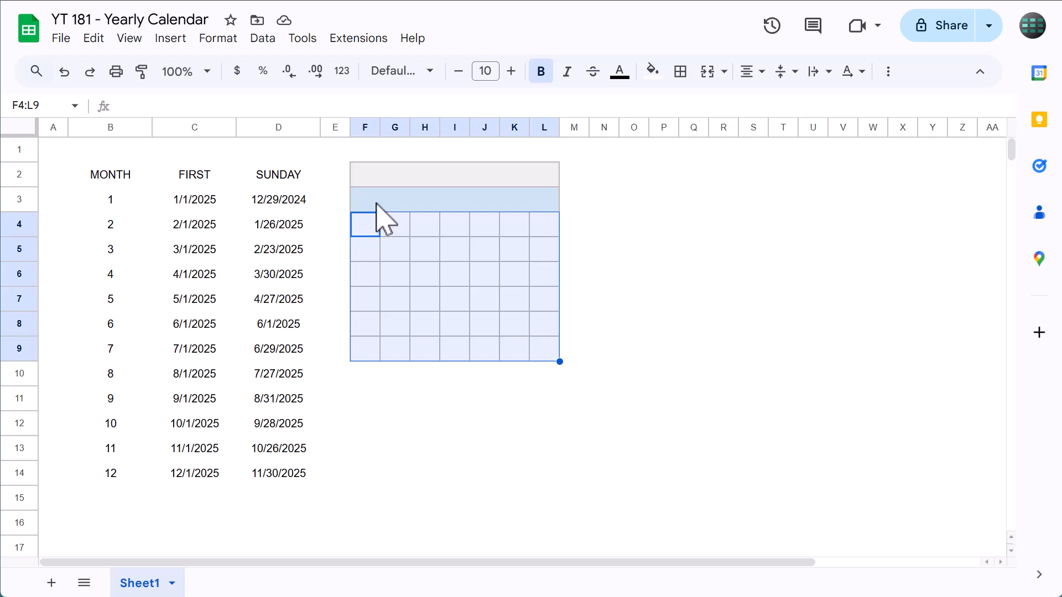
- Enter the weekday headings SU, M, TU, W, TH, F and SA across F3:L3
left_click(375, 209)
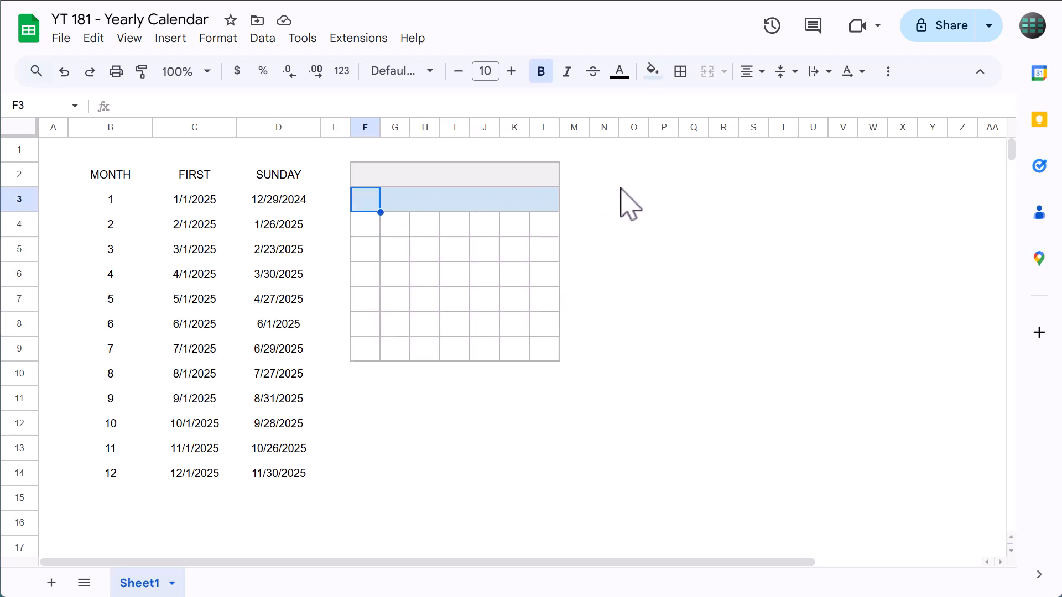
type("SU")
key("Tab")
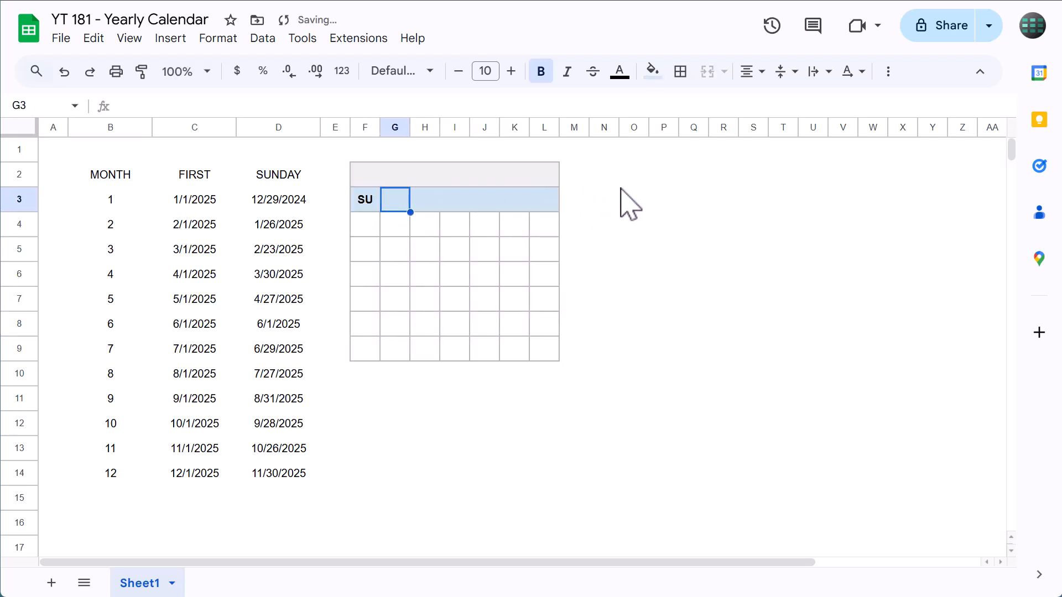
type("M")
key("Tab")
type("TU")
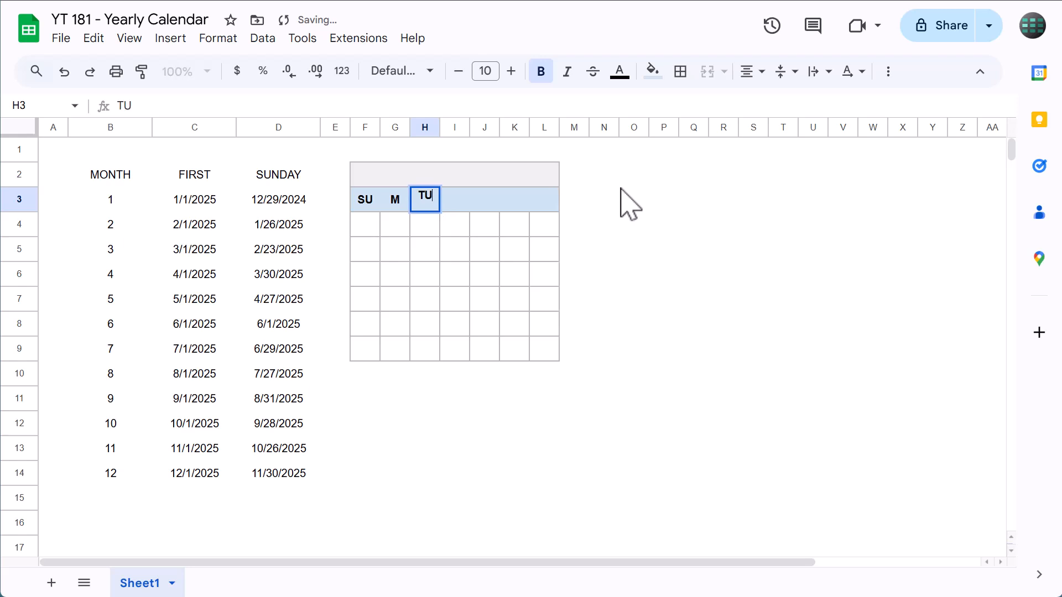
key("Tab")
type("W")
key("Tab")
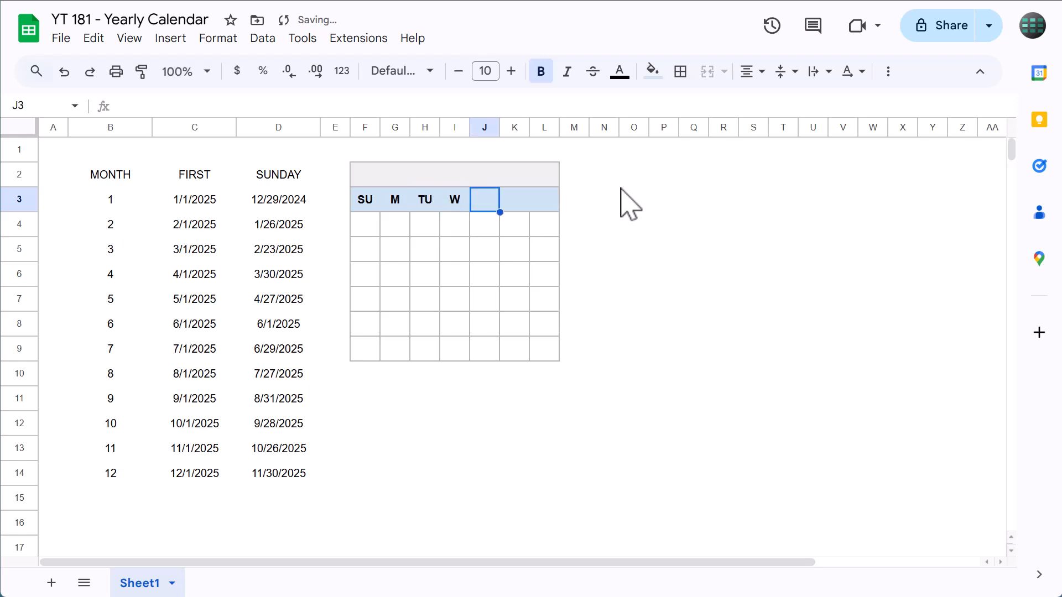
type("TH")
key("Tab")
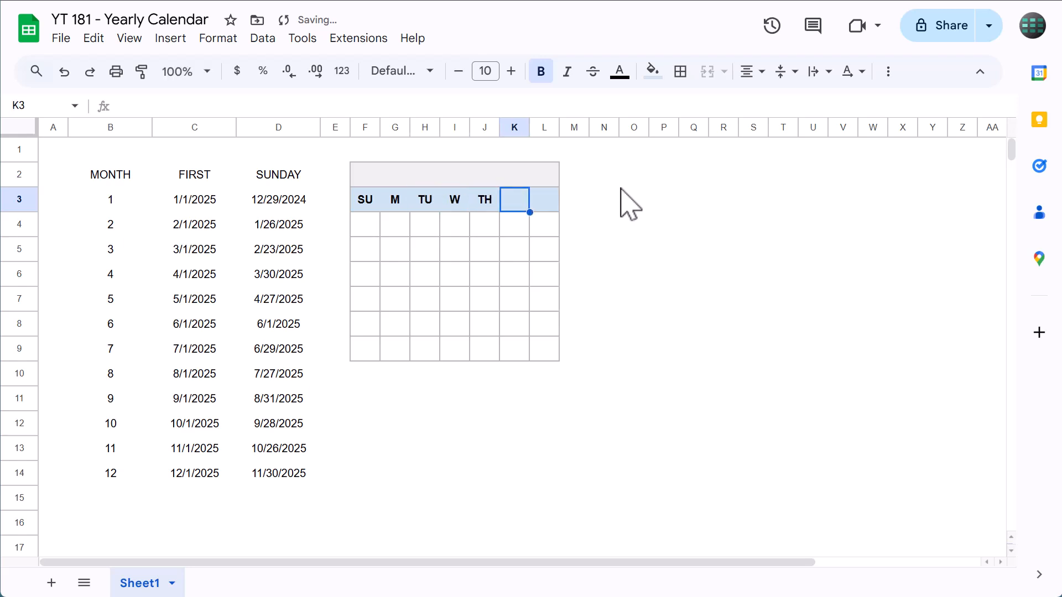
type("F")
key("Tab")
type("SA")
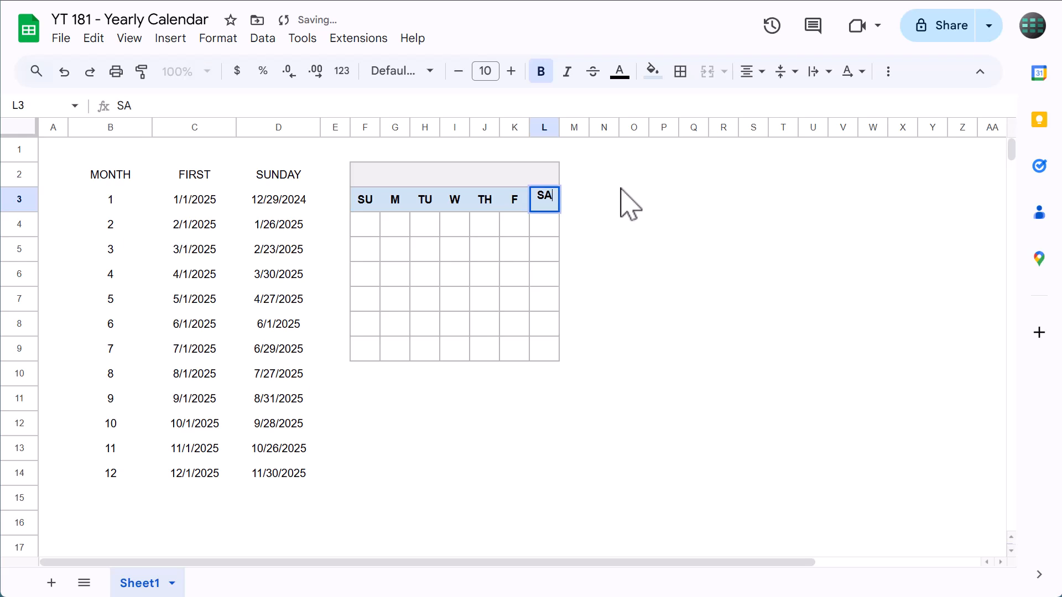
key("Return")
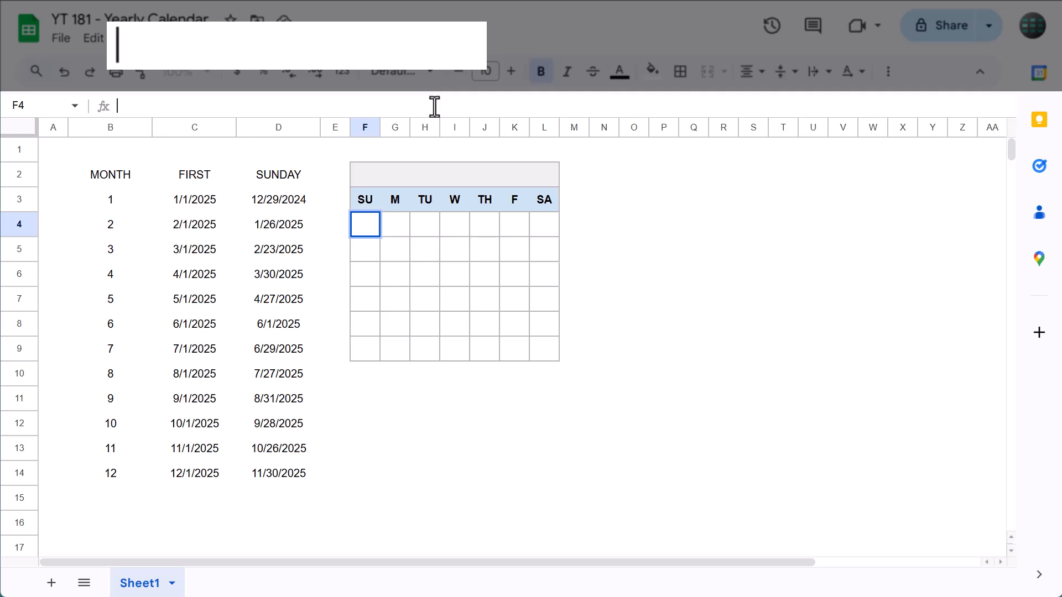
- Enter the formula =$D$3 in F4 to start the grid at the month's first Sunday
type("=")
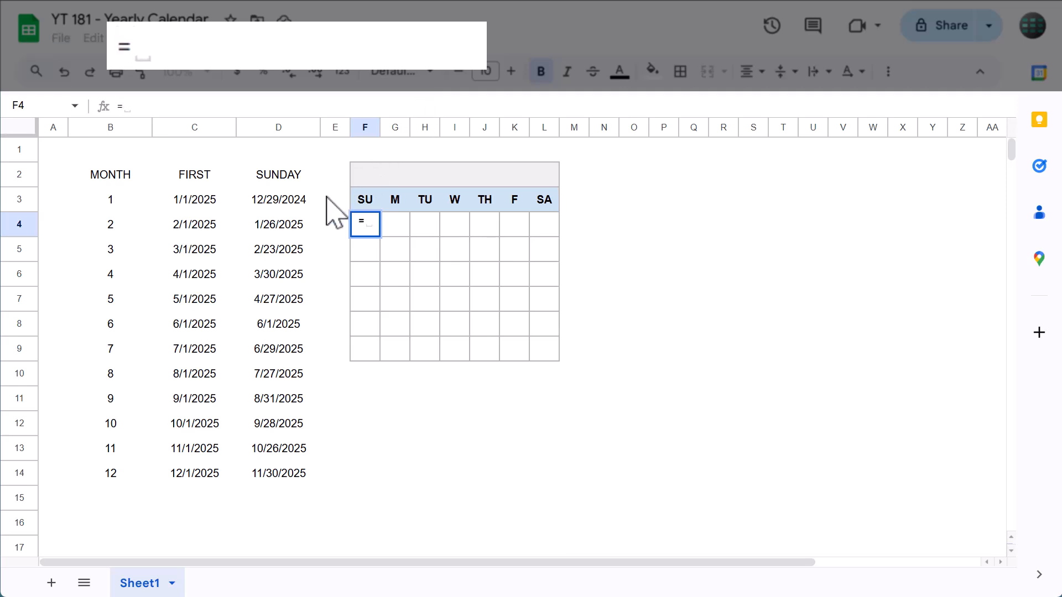
type("$D$3")
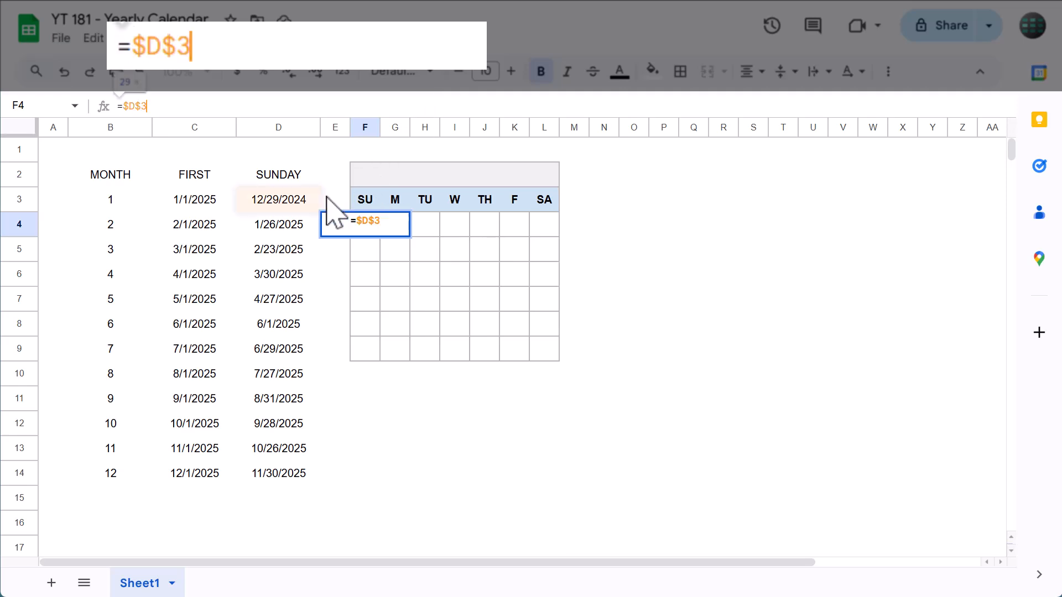
key("Return")
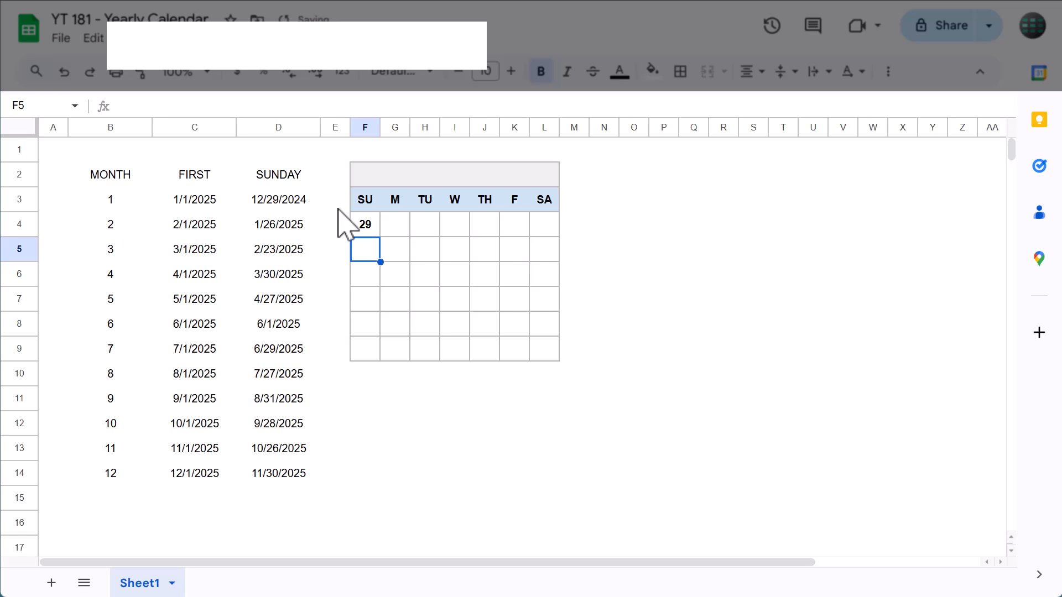
- Enter the formula =F4+1 in G4 to produce the day following F4
left_click(392, 225)
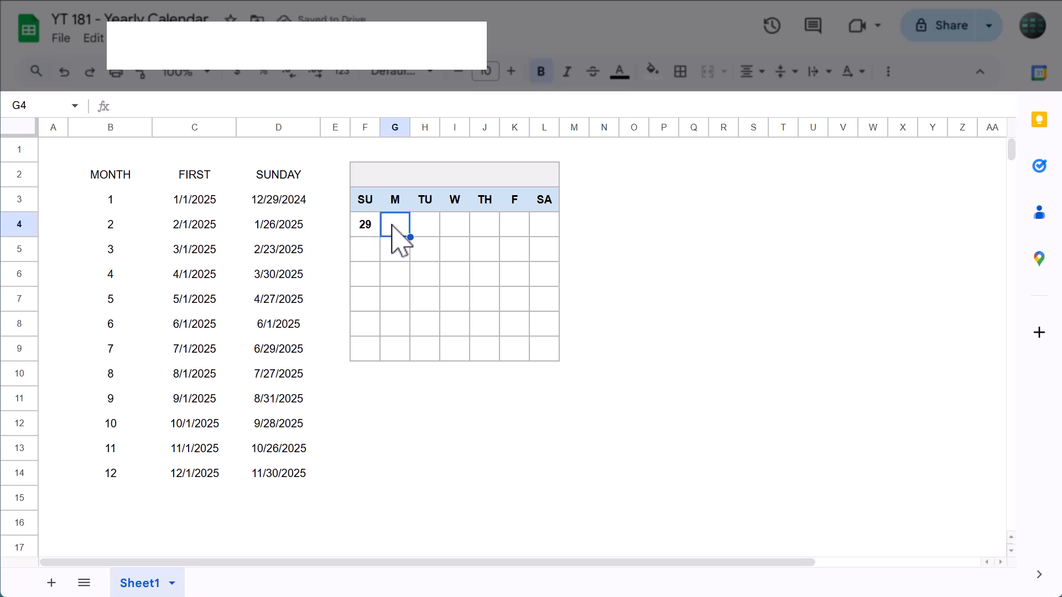
left_click(489, 103)
type("=")
left_click(364, 228)
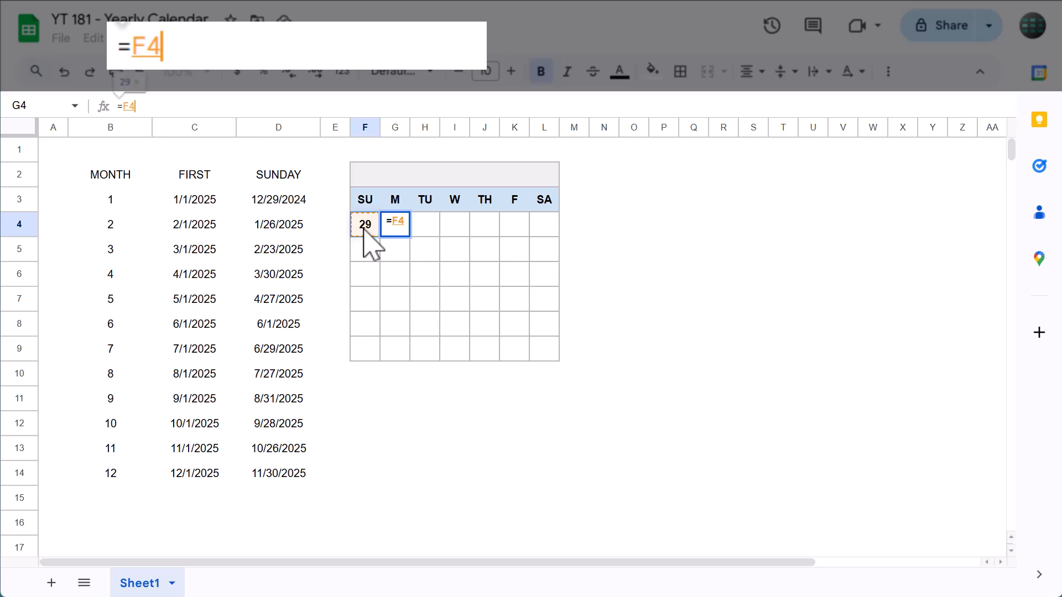
type("+1")
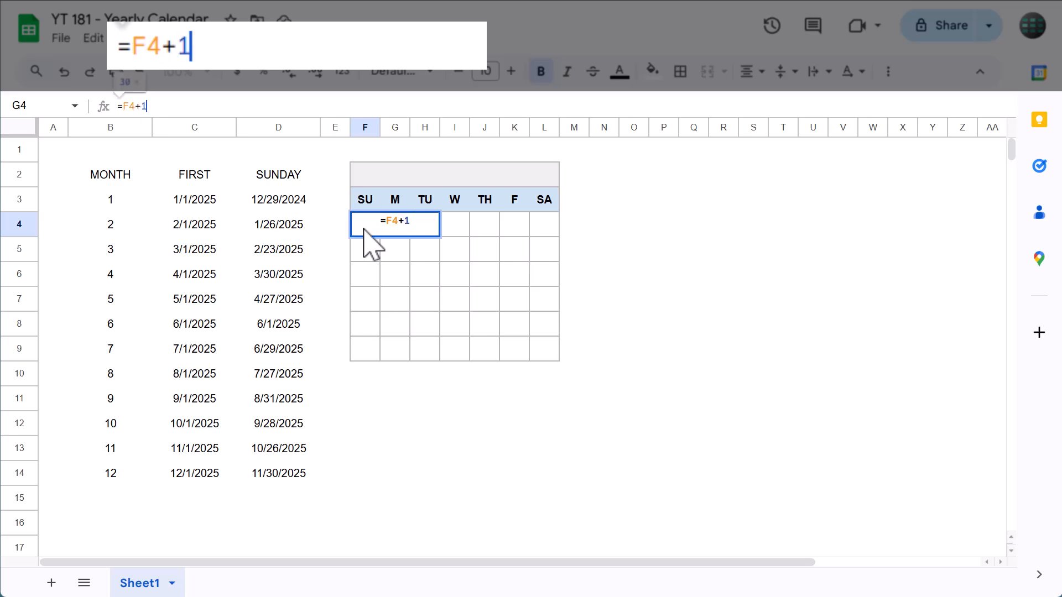
key("Return")
- Fill the formula in G4 across to L4 and down into row 5
left_click(402, 228)
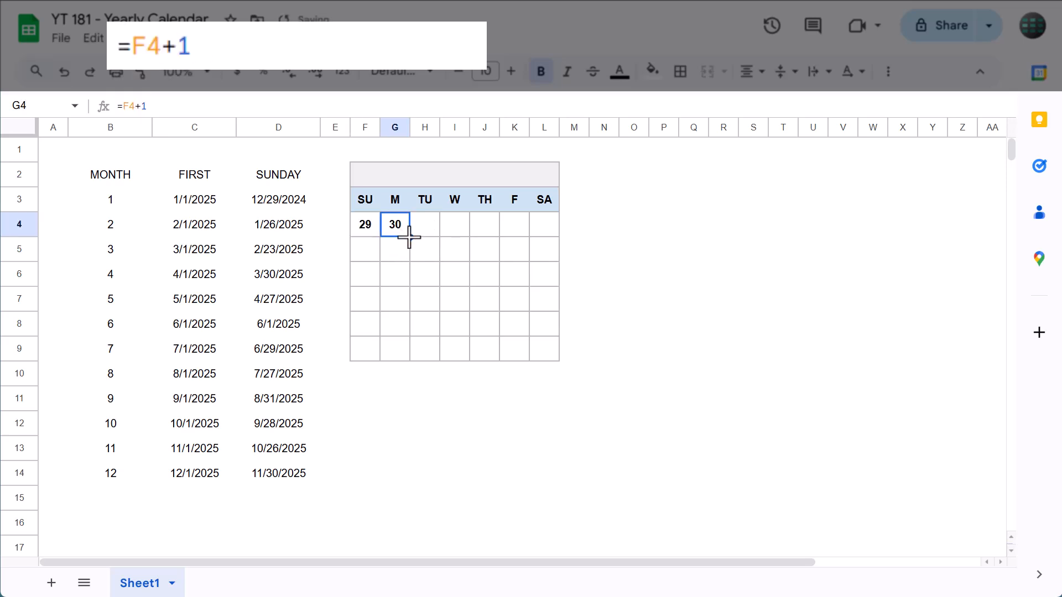
left_click_drag(422, 233, 556, 229)
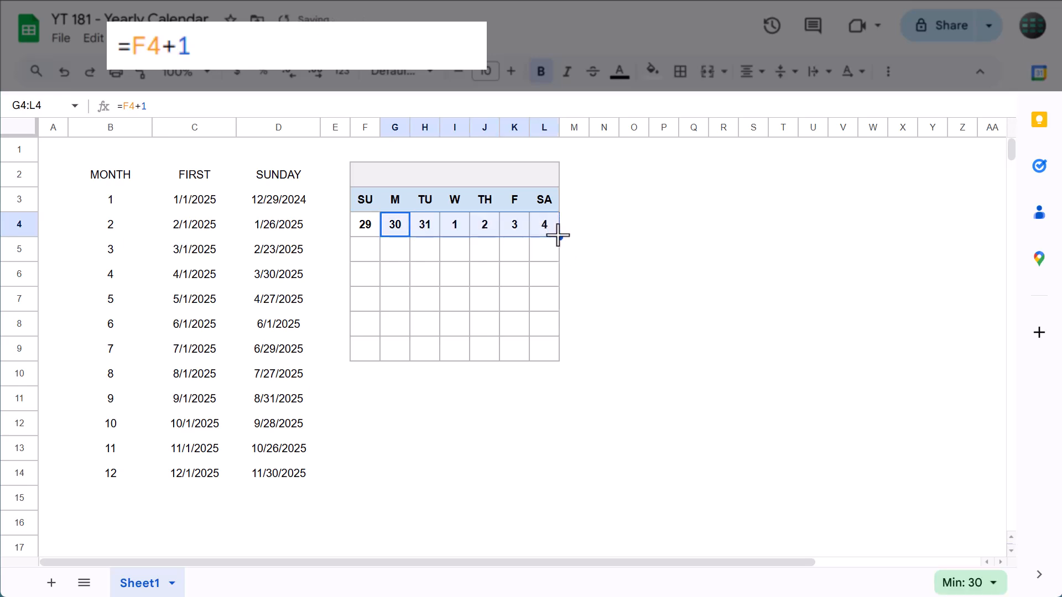
left_click_drag(560, 256, 559, 256)
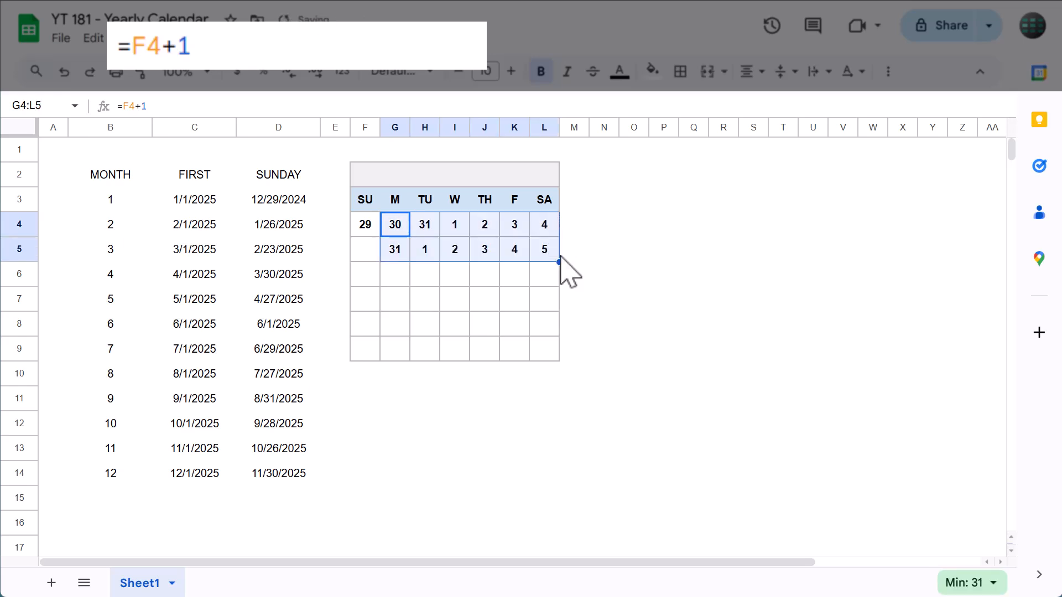
- Enter =L4+1 in F5 to continue the dates, and fill the row F5:L5 down through row 9
left_click(368, 252)
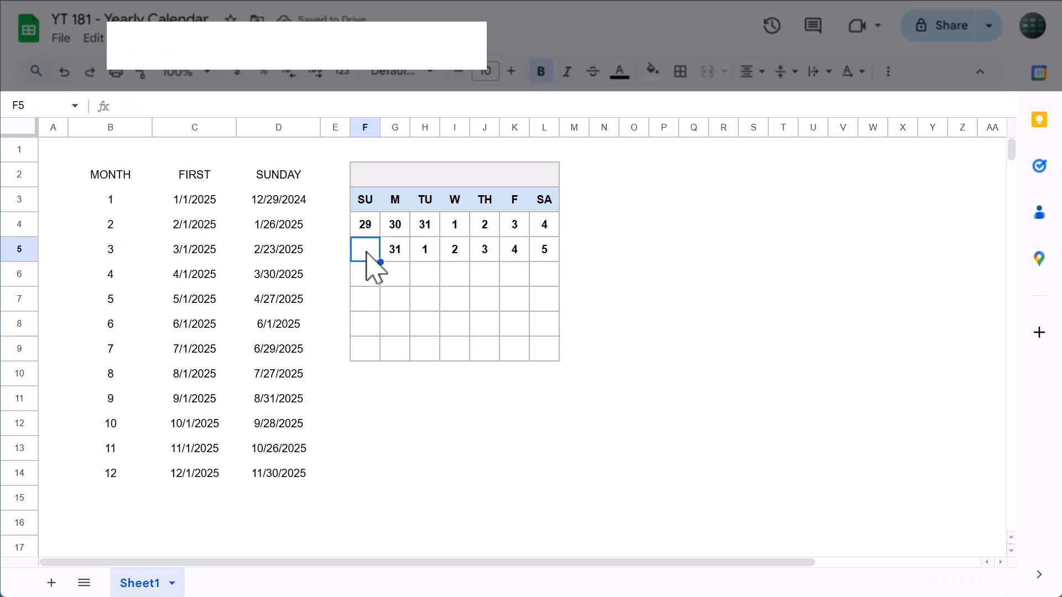
left_click(410, 102)
type("=")
left_click(547, 225)
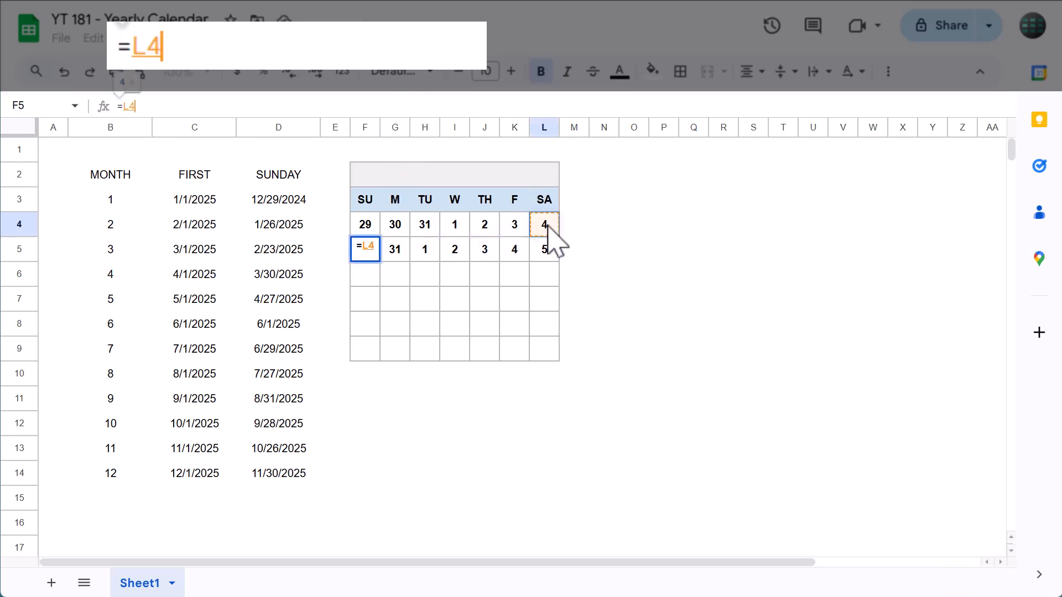
type("+1")
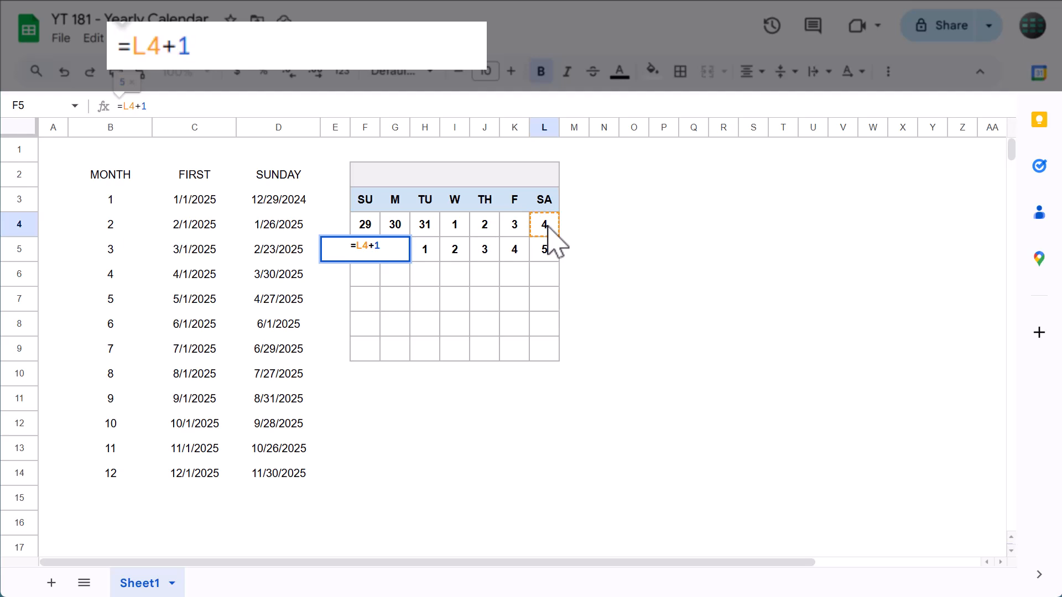
key("Return")
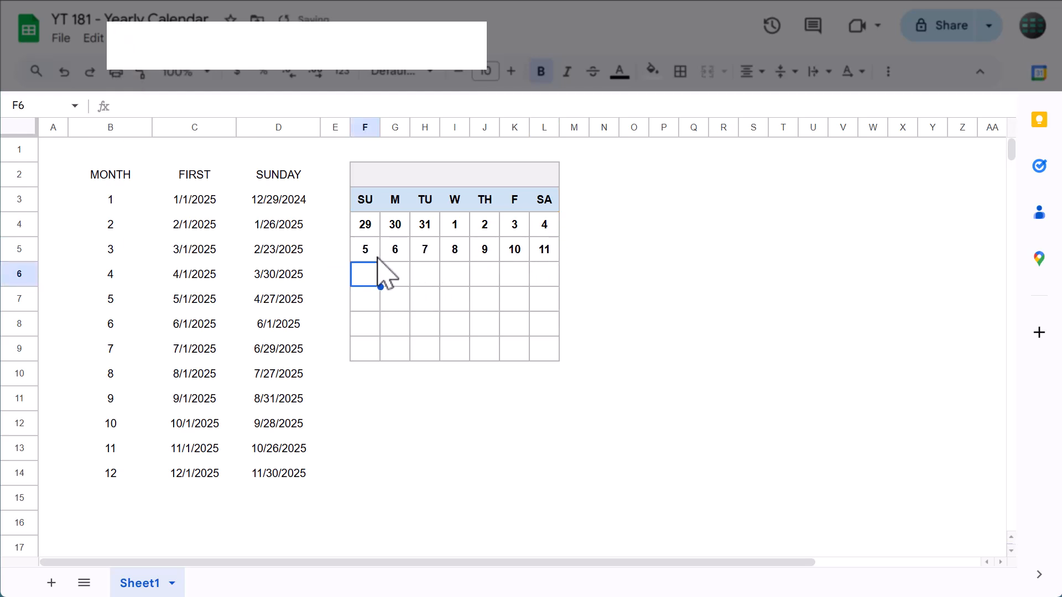
left_click_drag(365, 250, 554, 352)
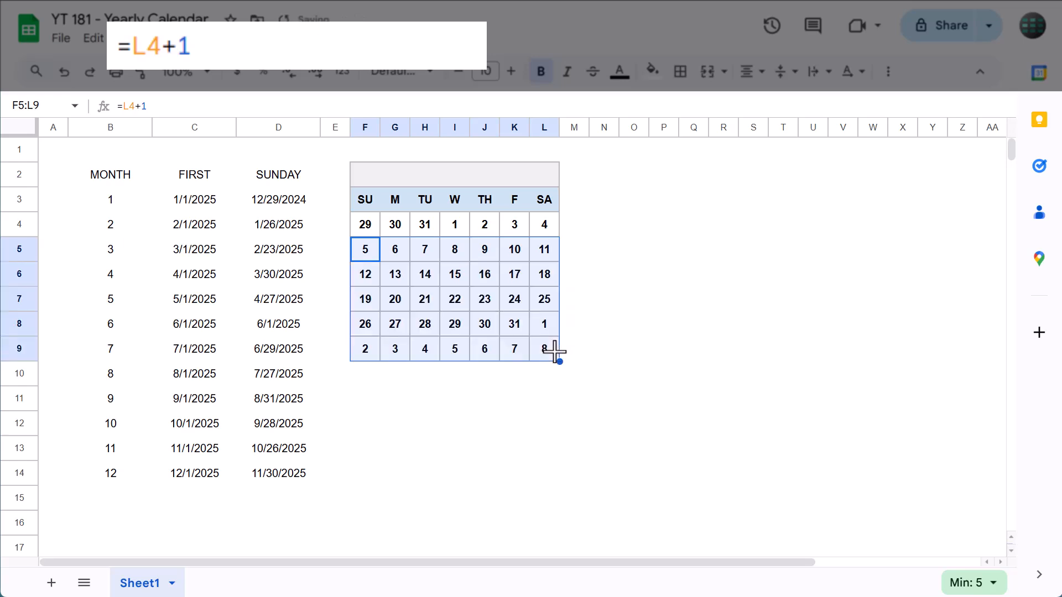
left_click(552, 355)
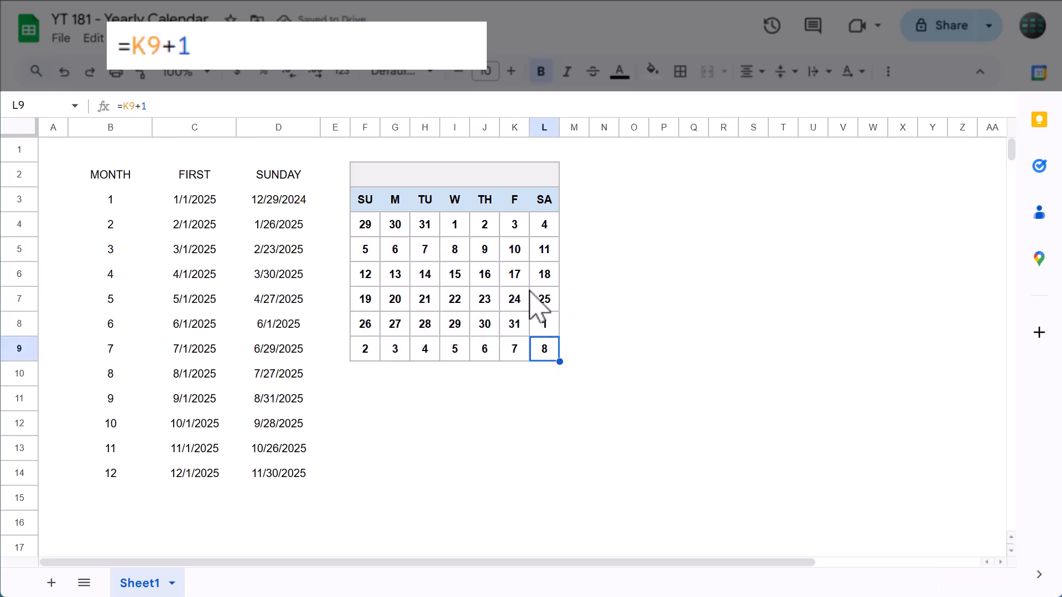
- Enter the formula =UPPER(TEXT(L4,"MMMM")) in the merged title cell F2:L2 to show the month name in capitals
left_click(492, 176)
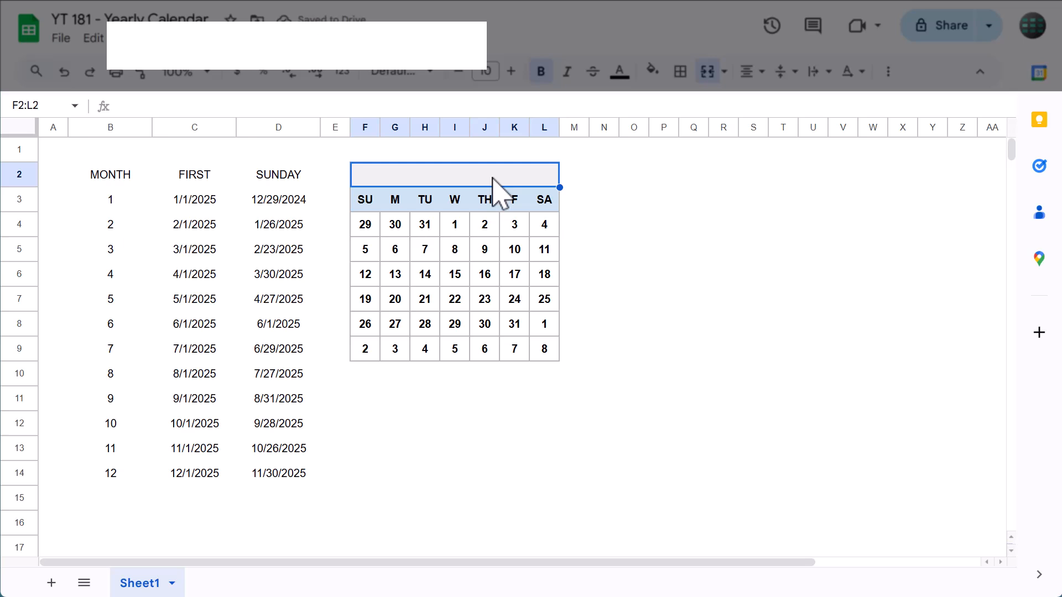
left_click(502, 107)
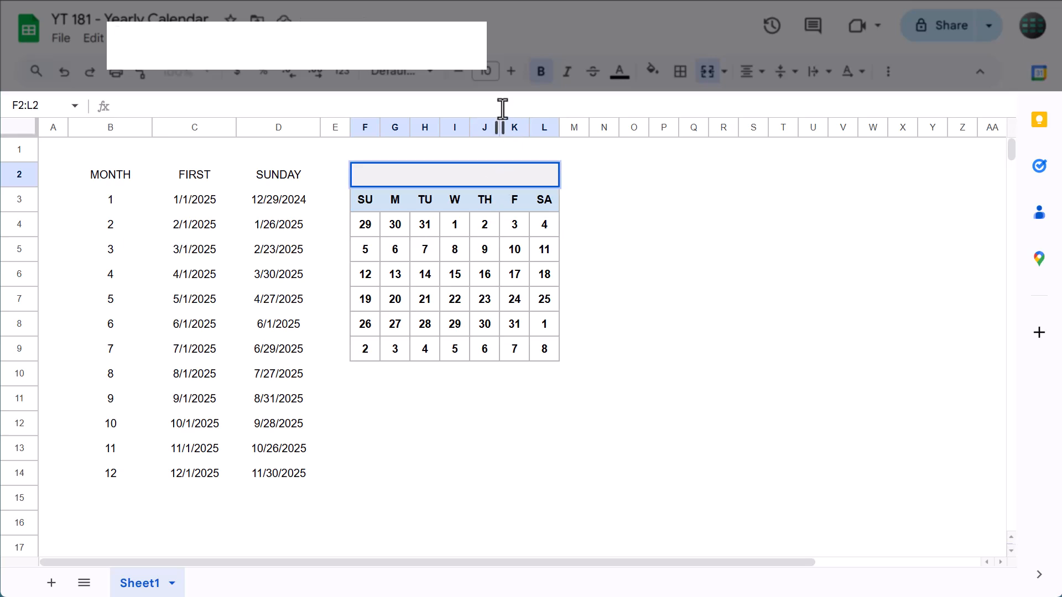
type("=upp")
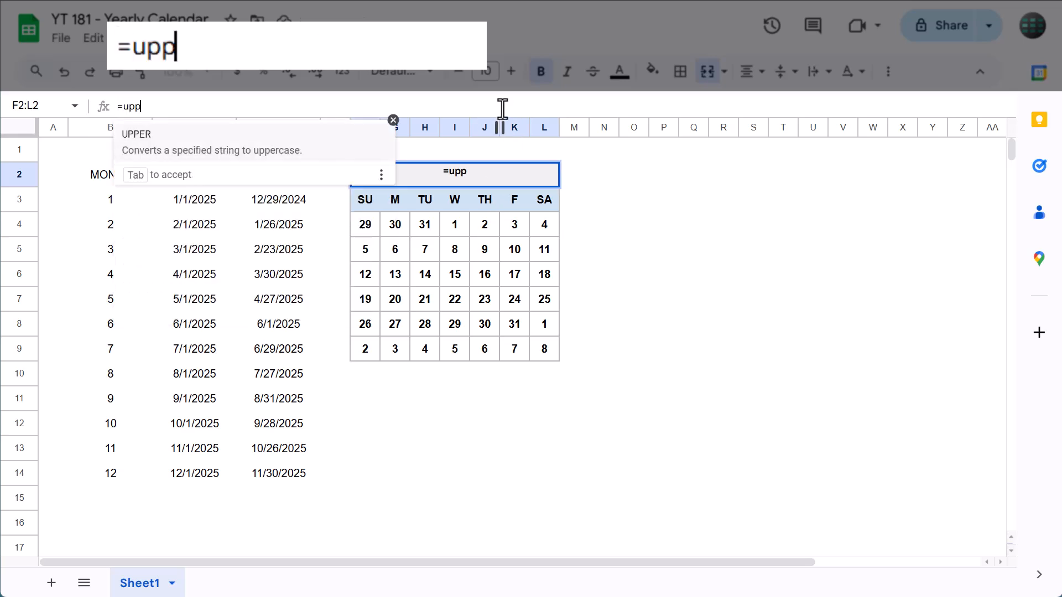
key("Tab")
type("tex")
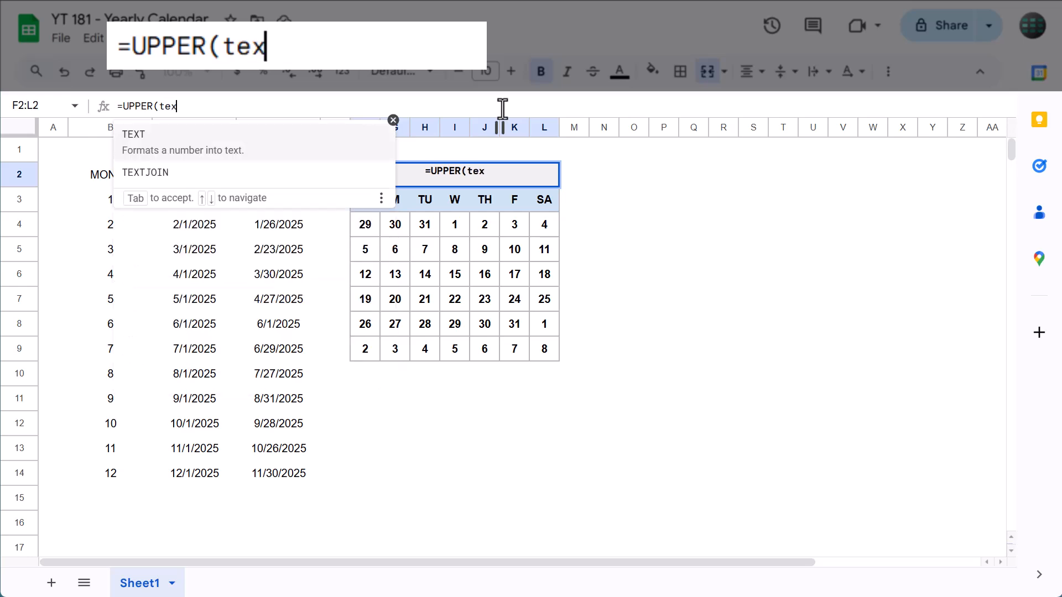
key("Tab")
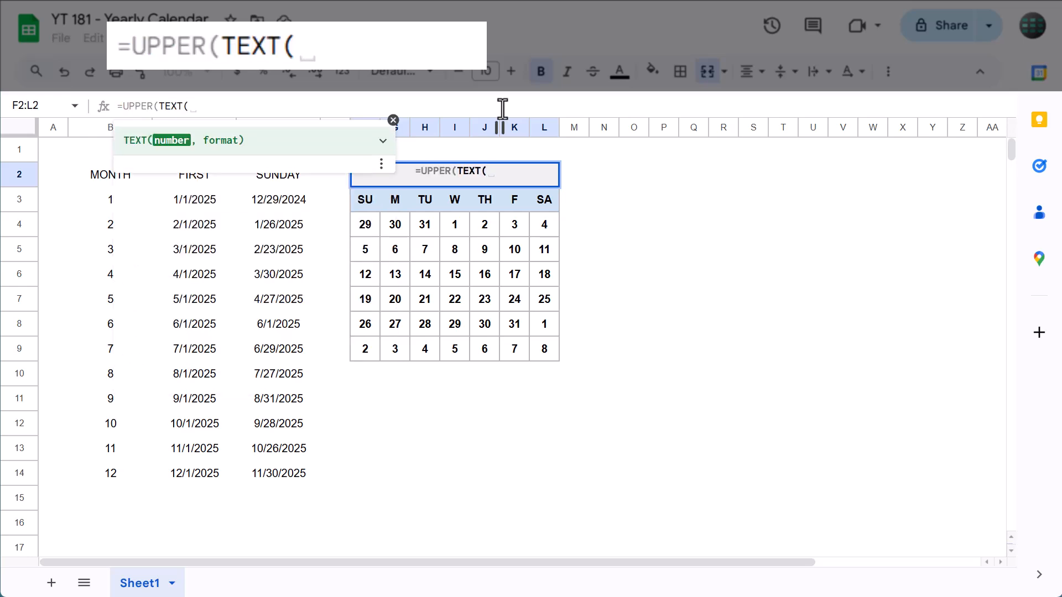
type("L4")
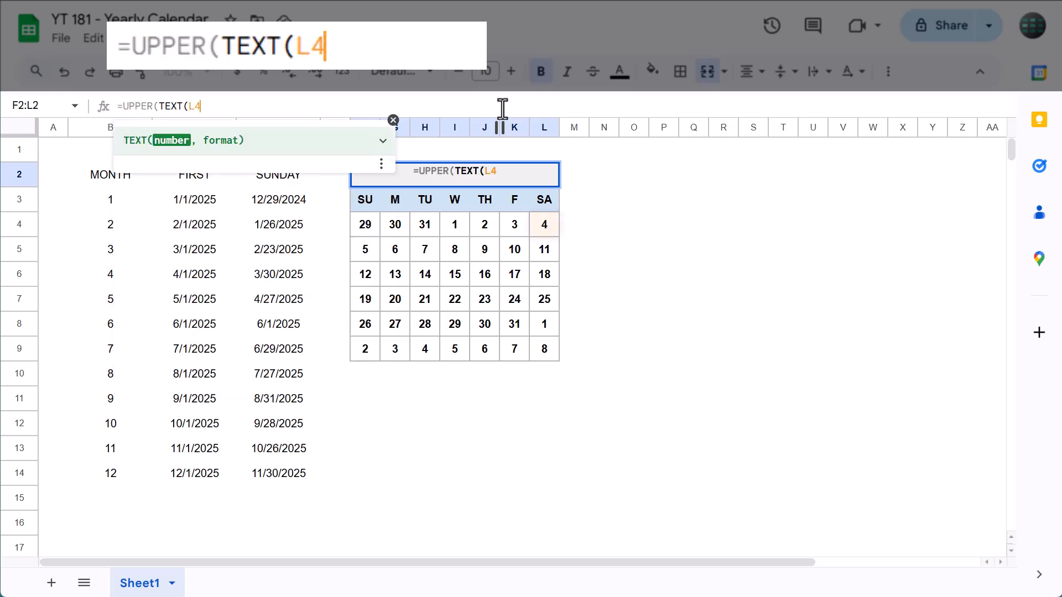
type(",\"")
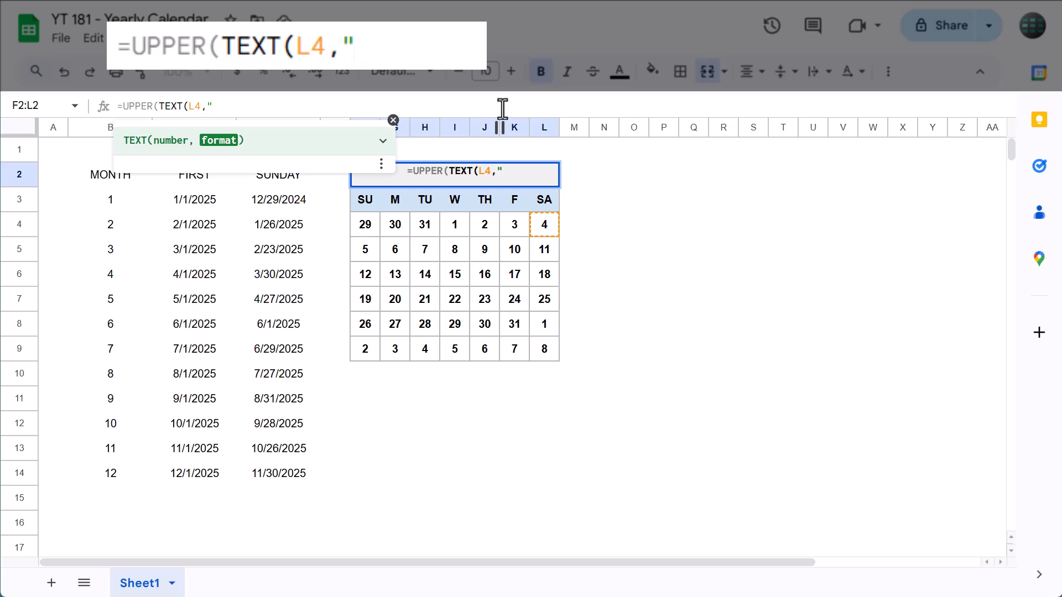
type("MMMM")
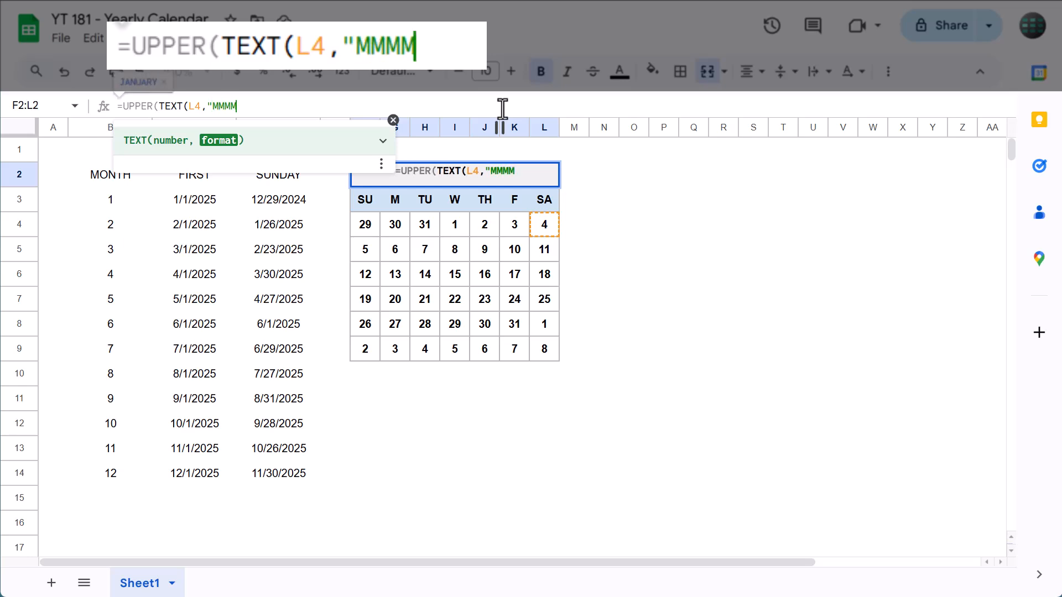
type("\")")
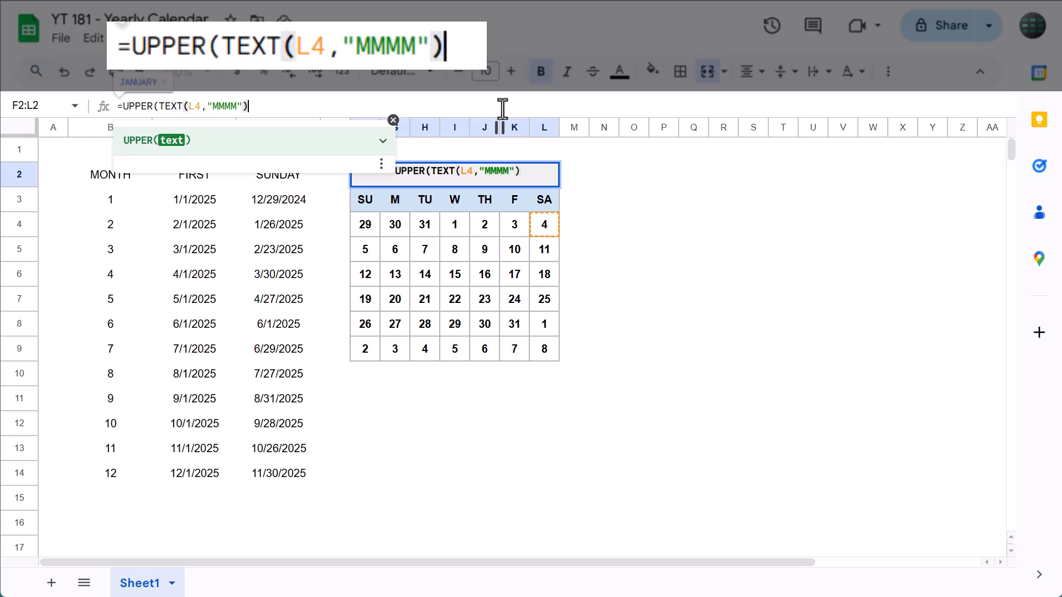
type(")")
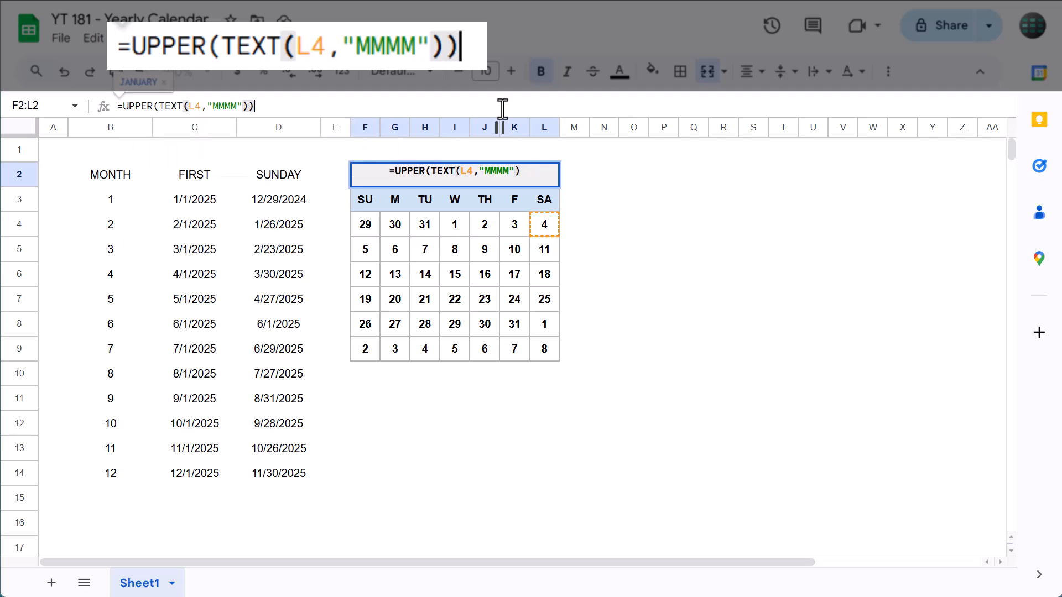
key("Return")
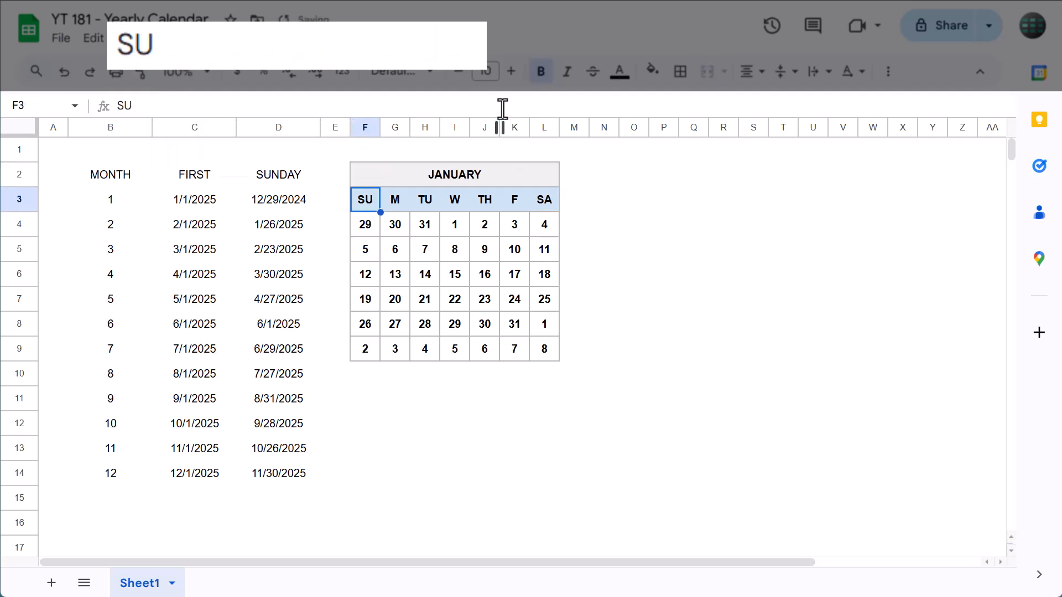
- Copy the January block F2:L9 and paste it at N2
left_click(511, 176)
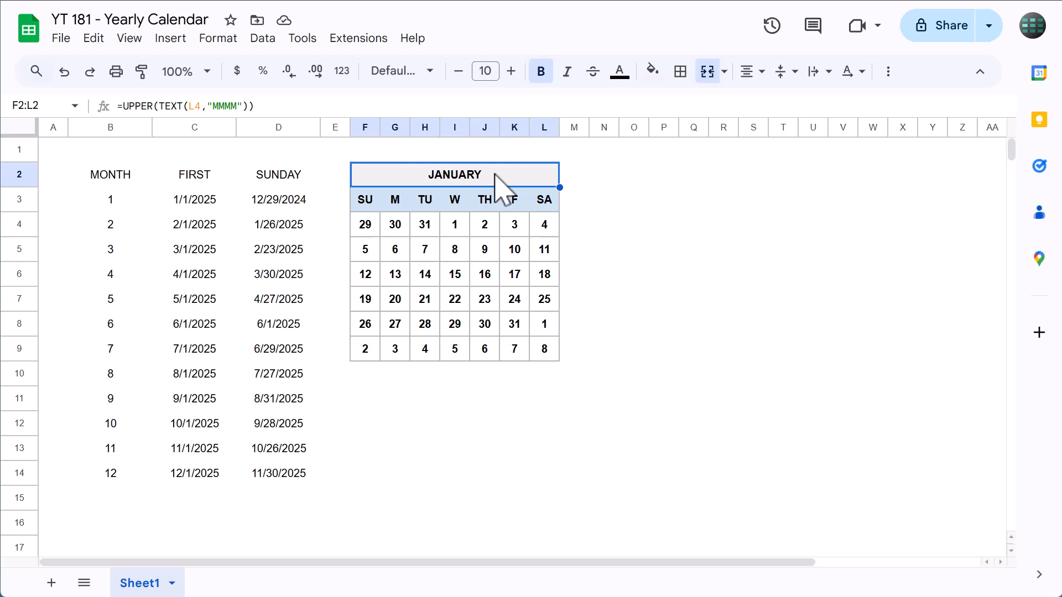
left_click_drag(495, 174, 503, 350)
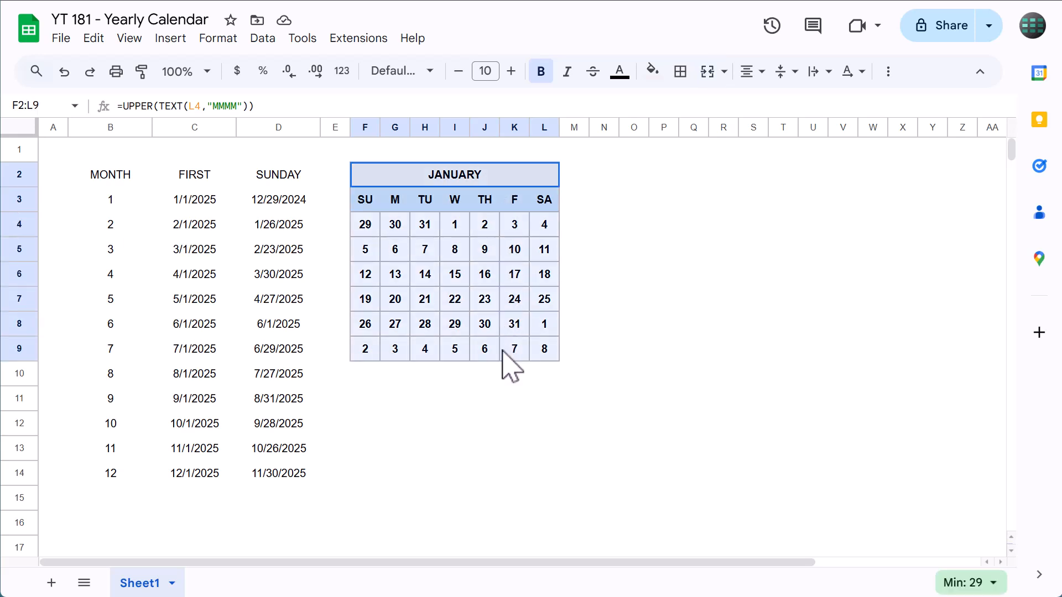
right_click(469, 265)
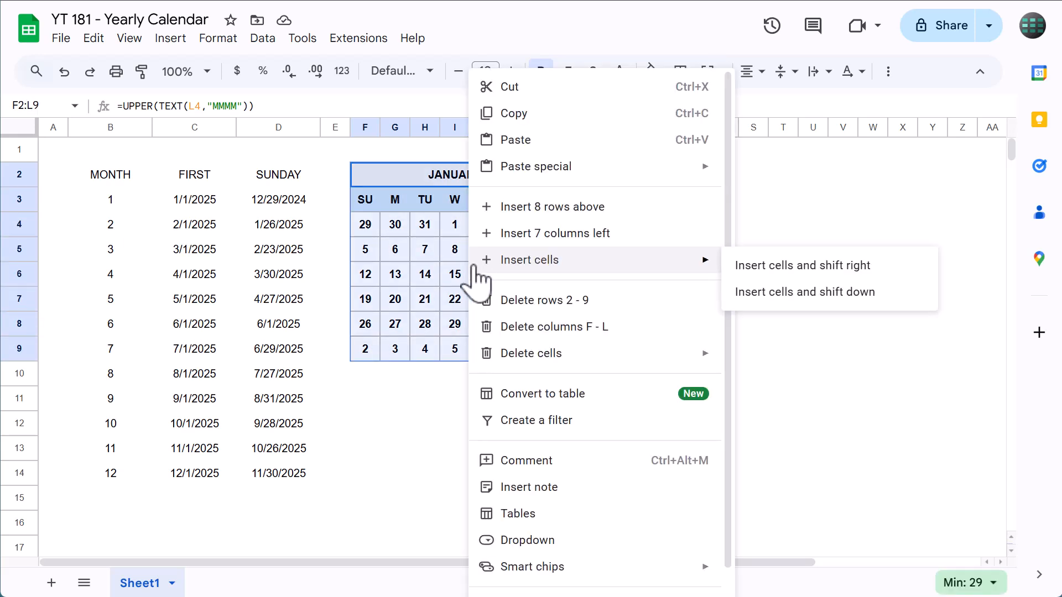
left_click(567, 115)
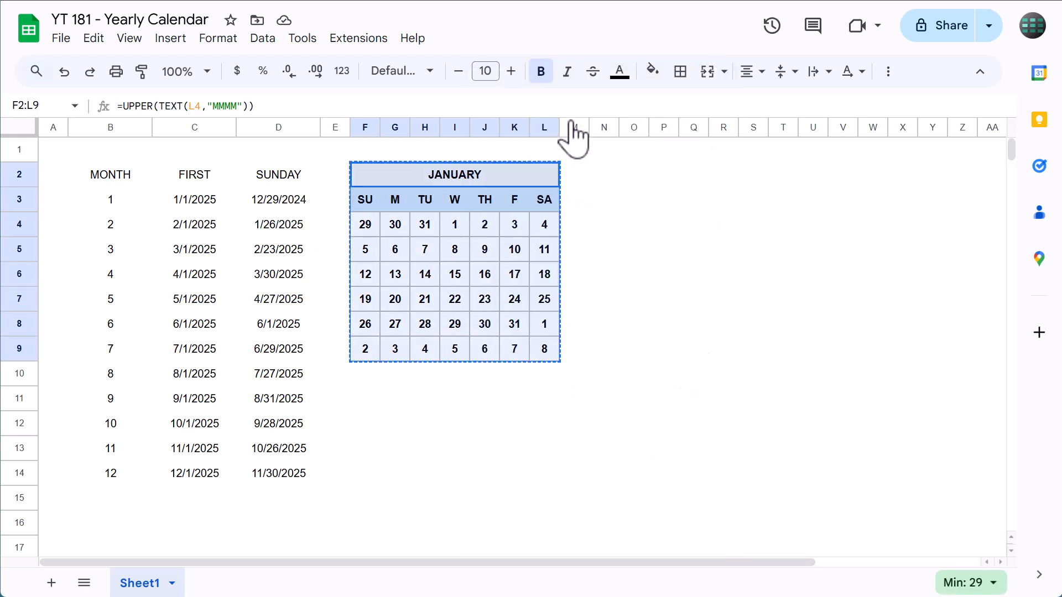
left_click(608, 176)
right_click(608, 177)
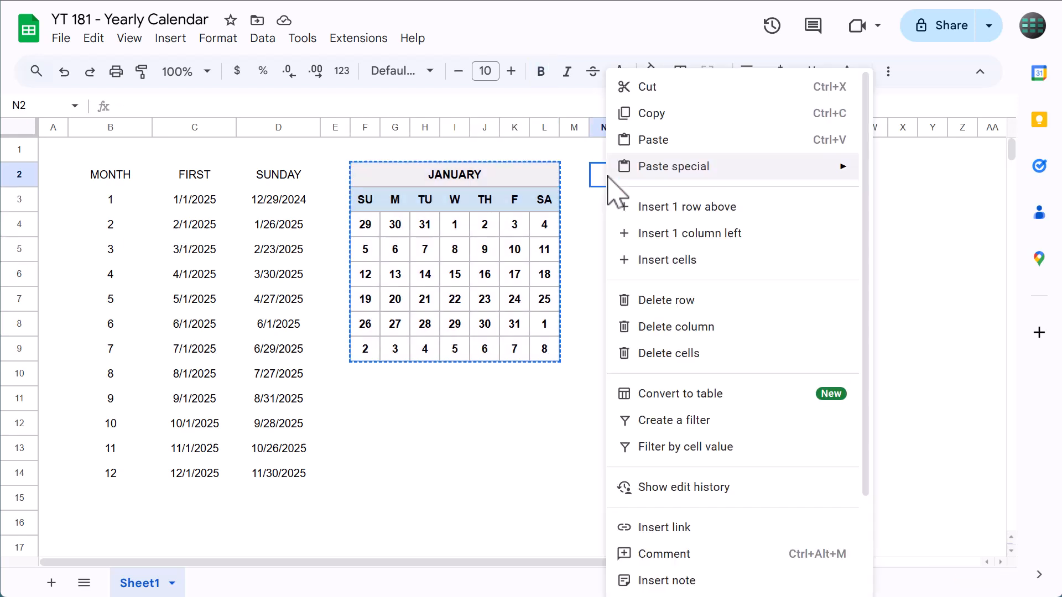
left_click(666, 145)
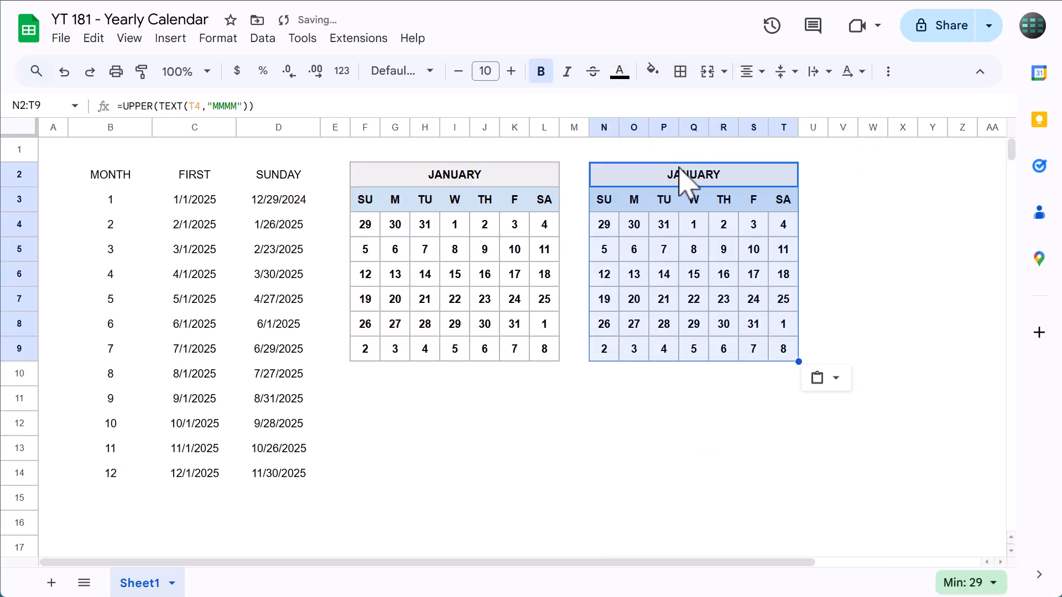
- Change the formula in N4 to =$D$4 so the second block shows February
left_click(608, 226)
left_click(210, 106)
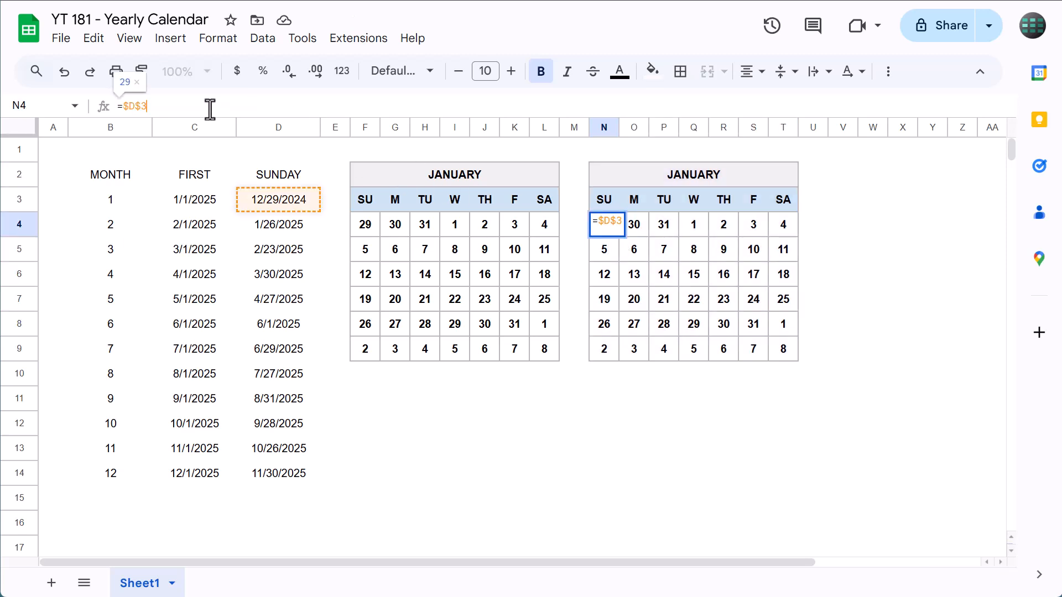
key("BackSpace")
type("4")
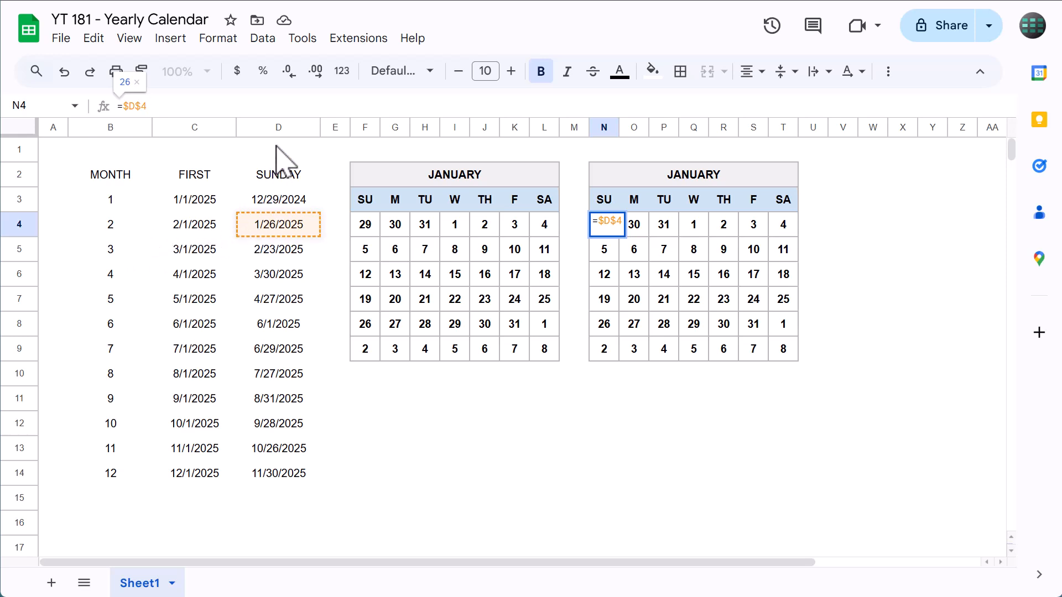
key("Return")
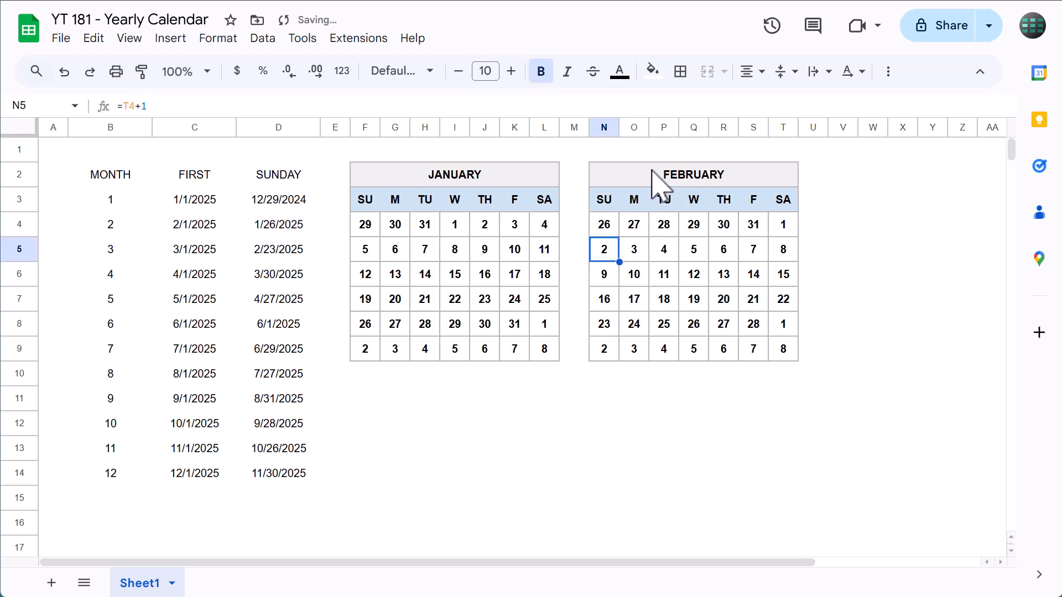
- Copy the February block N2:T9 and paste it at V2
left_click_drag(610, 180, 619, 352)
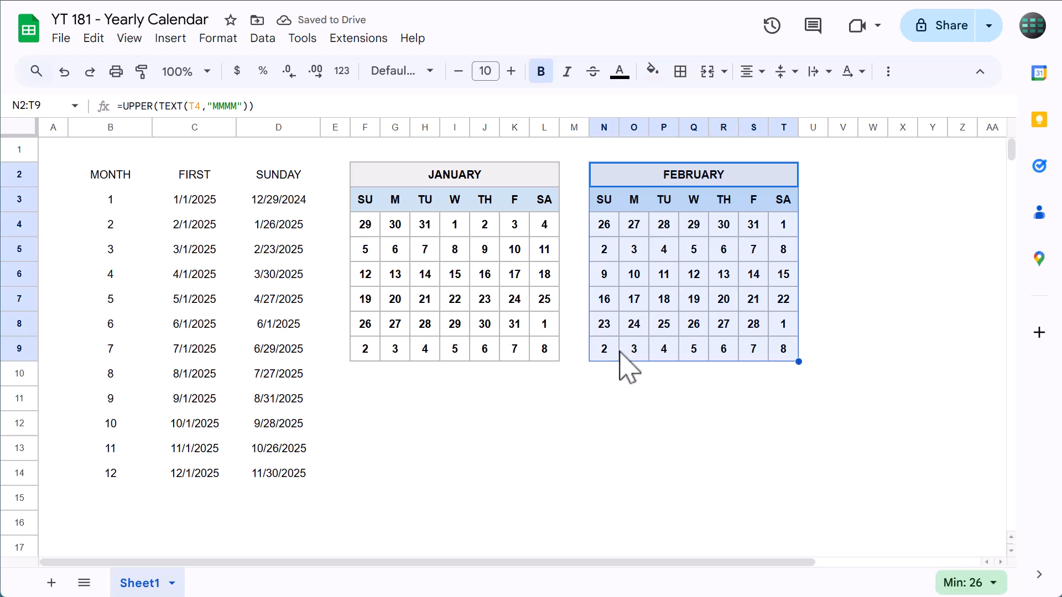
right_click(634, 257)
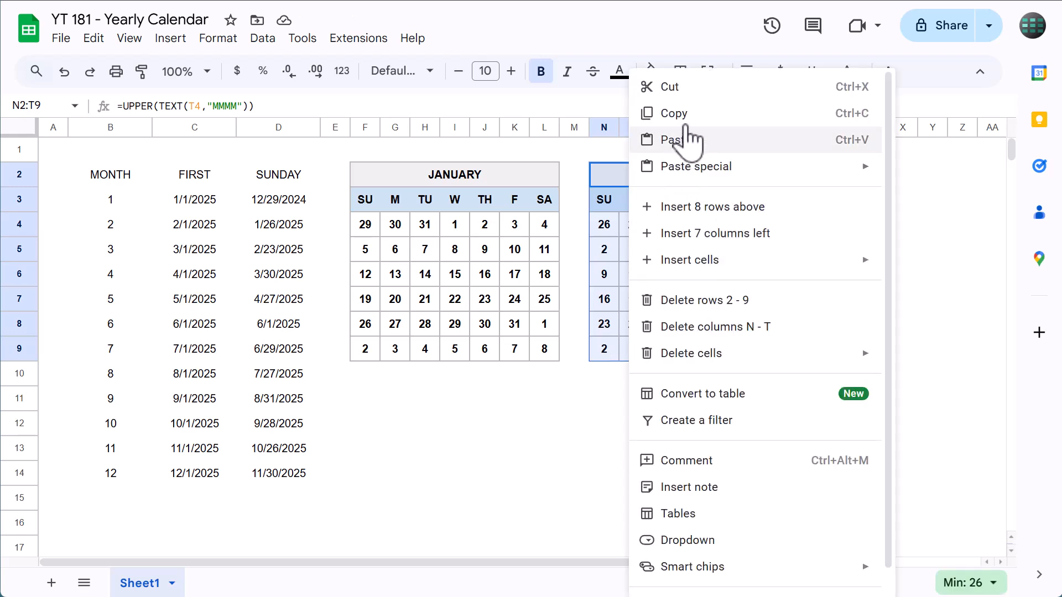
left_click(682, 111)
scroll(736, 312, "right", 5)
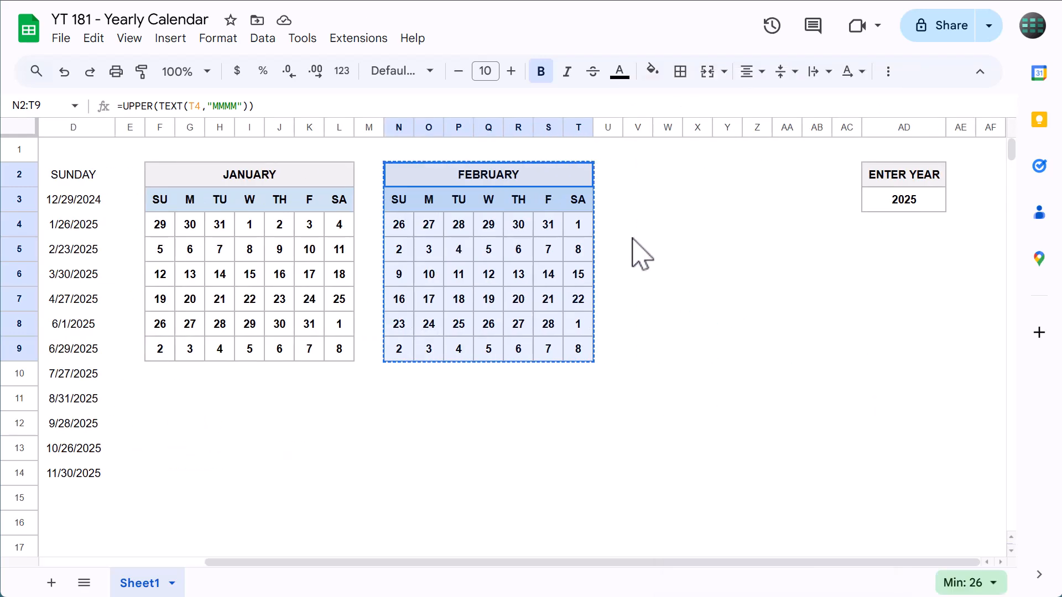
left_click(639, 176)
right_click(638, 176)
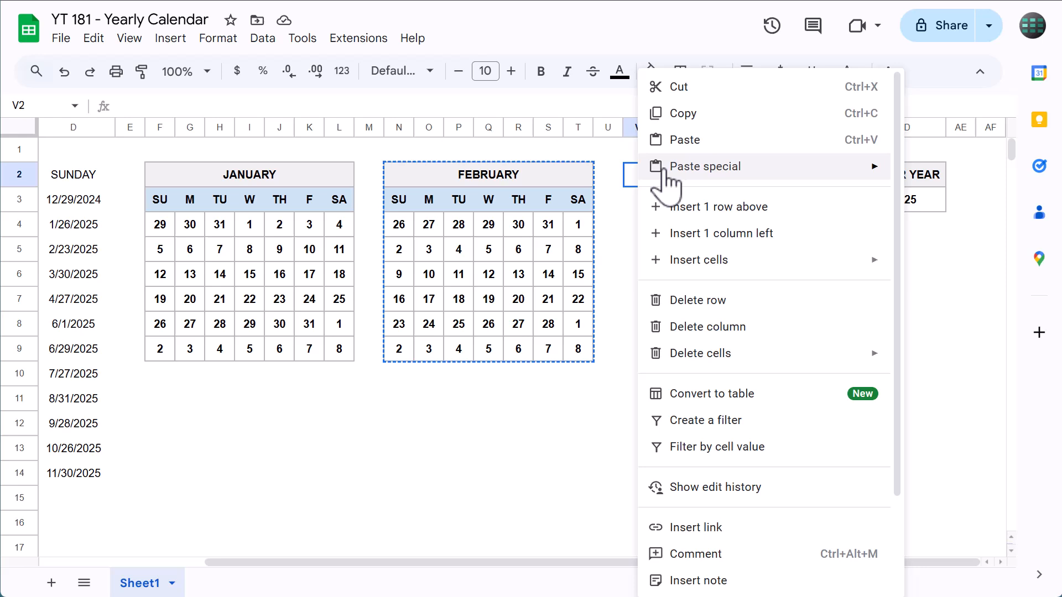
left_click(694, 141)
- Change the formula in V4 to =$D$5 so the third block shows March
left_click(639, 226)
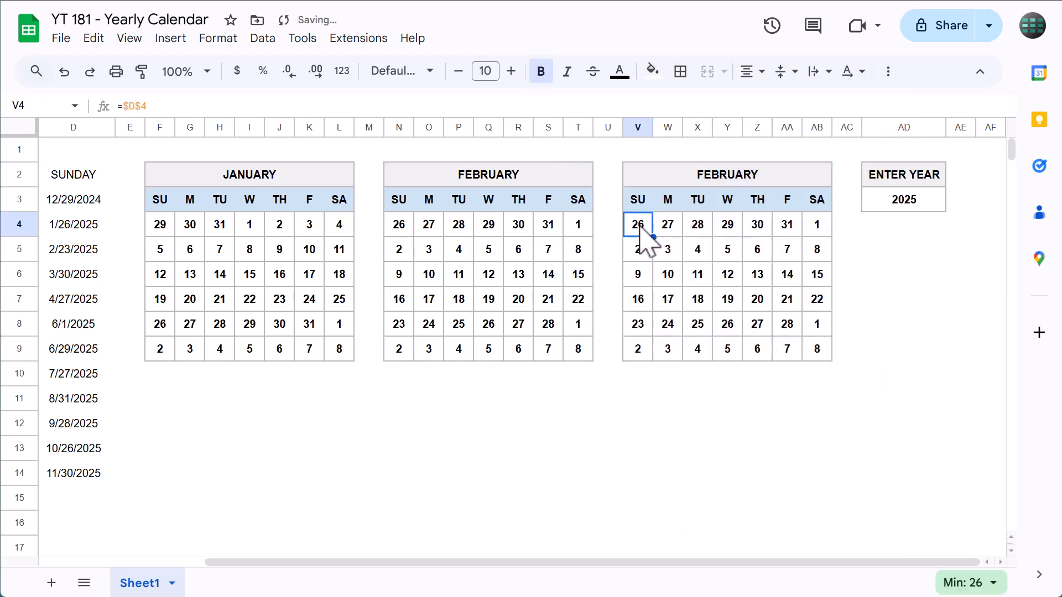
left_click(215, 106)
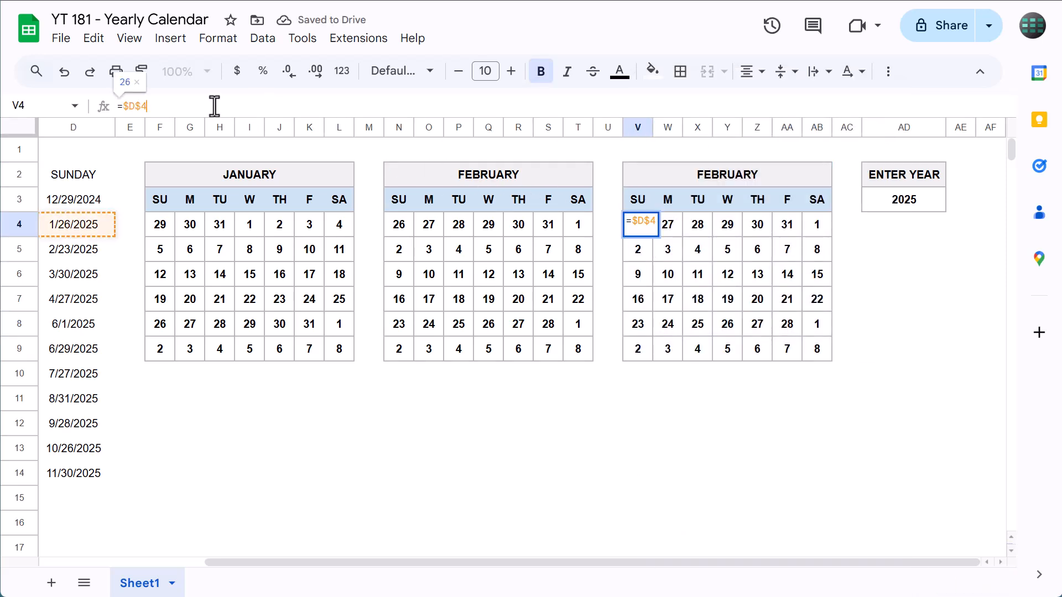
key("BackSpace")
type("5")
key("Return")
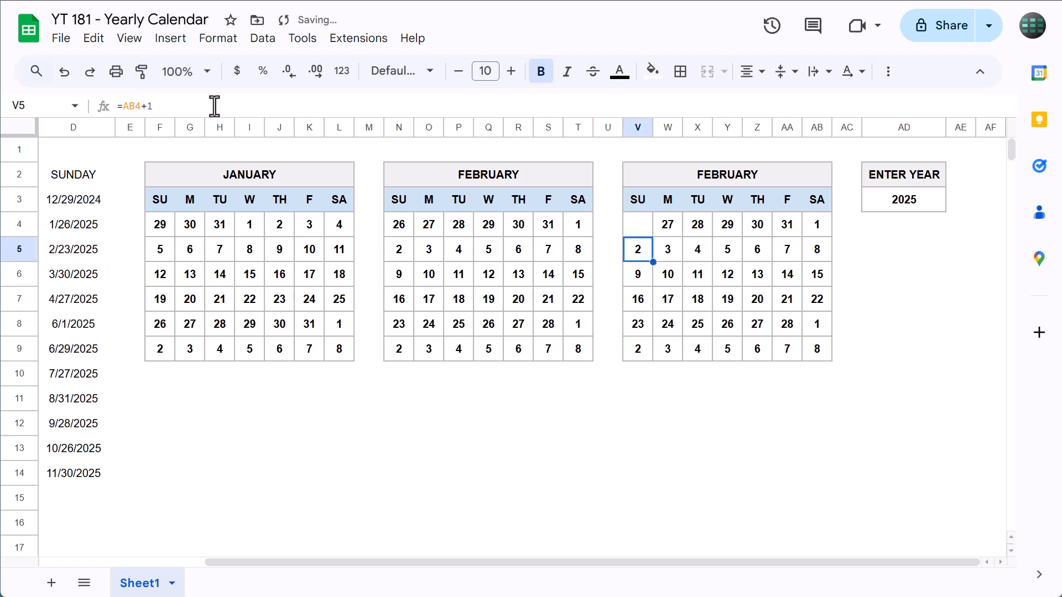
left_click(640, 224)
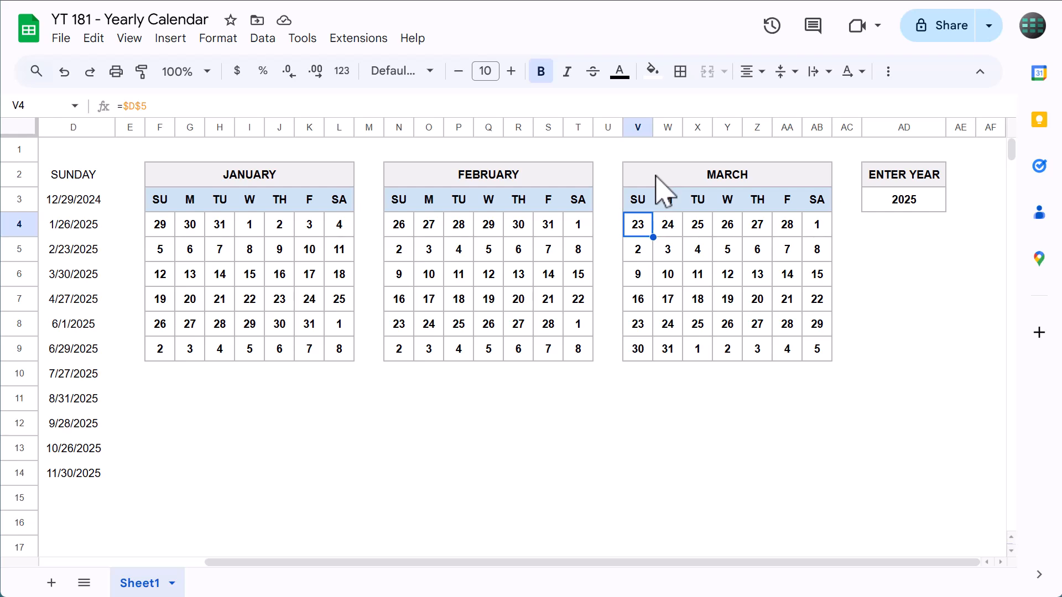
- Copy the March block V2:AB9 and paste it at F11 to start the second row of months
left_click_drag(656, 177, 667, 348)
right_click(667, 347)
left_click(714, 113)
right_click(160, 399)
left_click(257, 142)
- Change the formula in F13 to =$D$6 so the block shows April
left_click(160, 447)
left_click(179, 108)
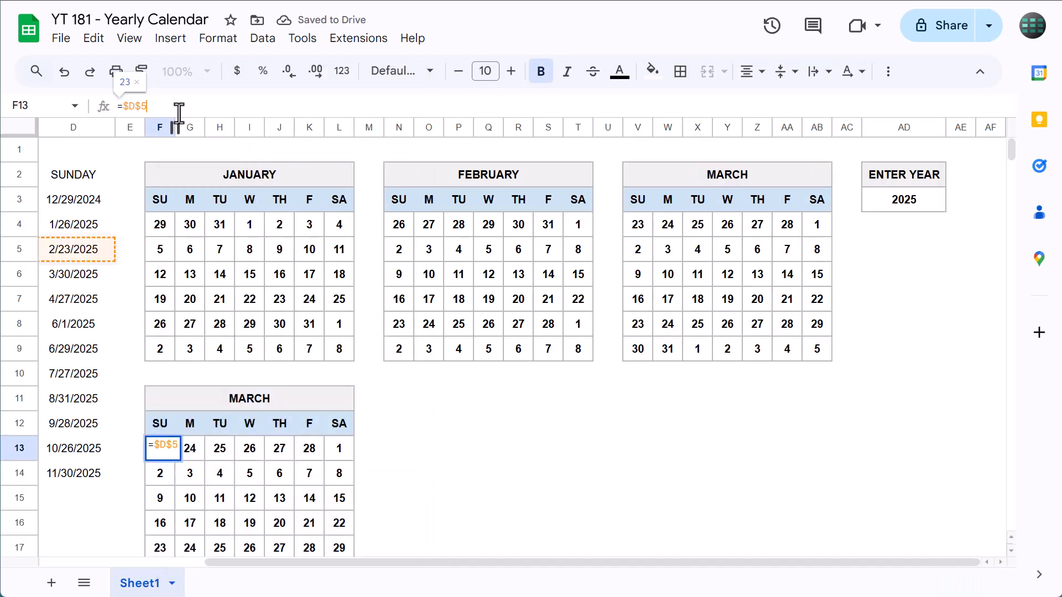
key("BackSpace")
type("6")
key("Return")
- Copy the April block F11:L18 and paste it at N11
scroll(410, 406, "down", 3)
left_click_drag(276, 235, 282, 407)
right_click(398, 233)
- Change the formula in N13 to =$D$7 so the block shows May
left_click(399, 281)
left_click(224, 105)
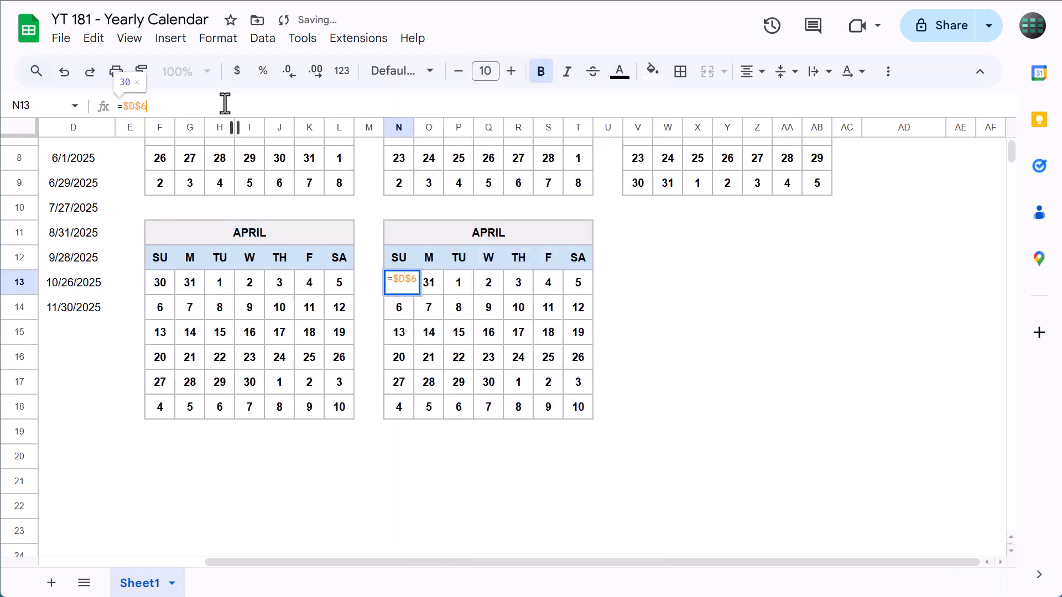
key("BackSpace")
type("7")
key("Return")
- Copy the May block N11:T18 to V11 and point V13 at June's Sunday date in column D
left_click_drag(421, 234, 432, 407)
key("ctrl+c")
left_click(641, 234)
key("ctrl+v")
left_click(640, 283)
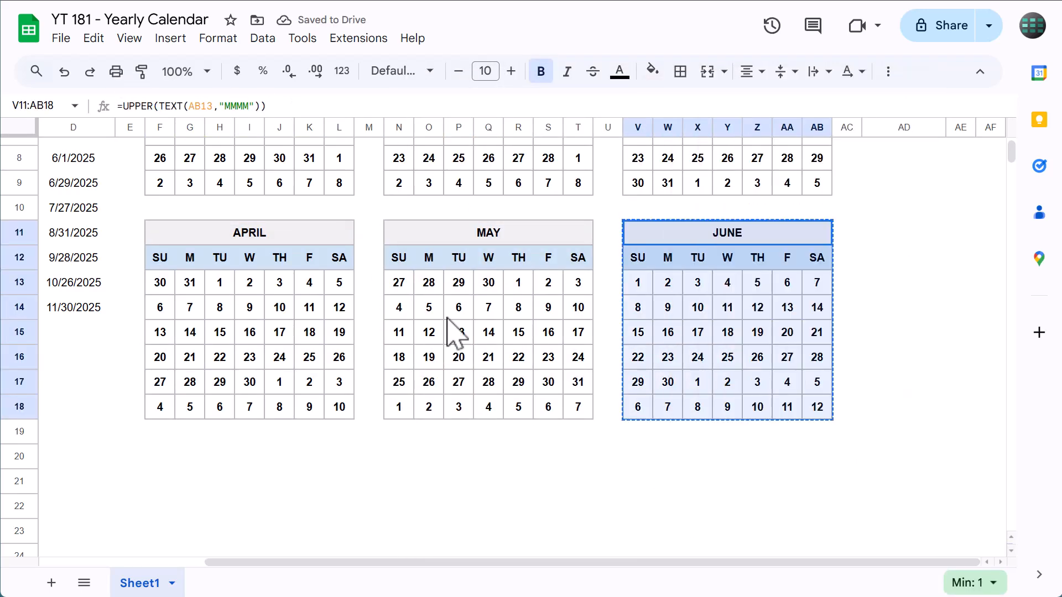
- Paste a copy of the June block V11:AB18 at F20 to start the third row of months
scroll(387, 354, "down", 1)
left_click(160, 374)
key("ctrl+v")
- Change the formula in F22 to =$D$9 so the block shows July
left_click(161, 423)
left_click(169, 106)
key("BackSpace")
type("9")
key("Return")
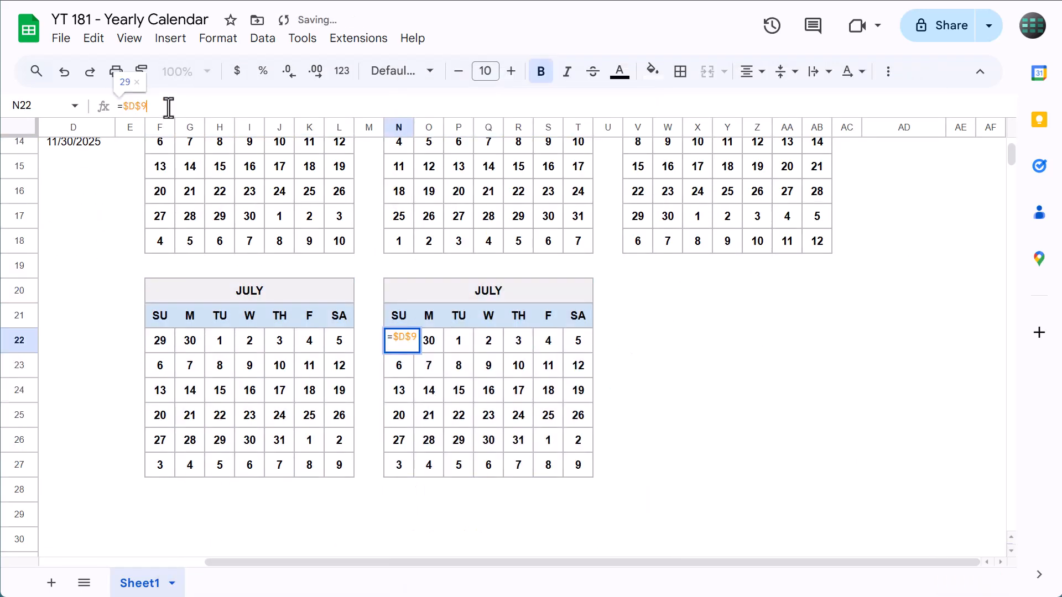
- Change the formula in N22 of the copied July block to =$D$10 so it shows August
key("BackSpace")
type("10")
key("Return")
- Copy the August block N20:T27 to V20 and point V22 at September's Sunday date in column D
left_click_drag(429, 290, 426, 464)
right_click(422, 465)
left_click(470, 114)
left_click(638, 341)
- Paste the copied September block at F29 and point F31 at October's Sunday date in column D
right_click(158, 349)
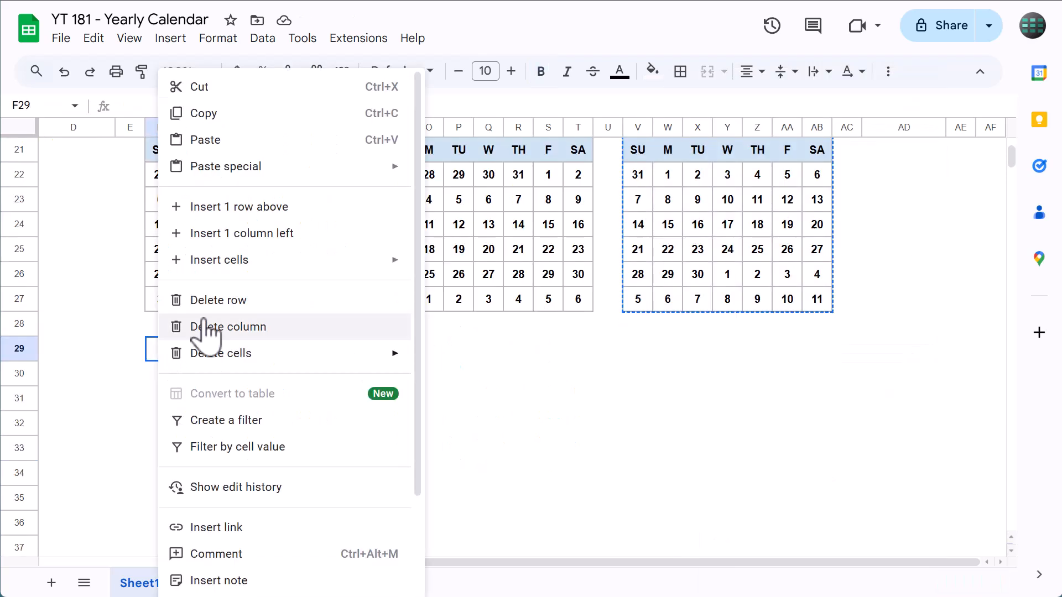
left_click(205, 140)
left_click(160, 398)
- Copy the October block F29:L36 to N29 and point N31 at November's Sunday date in column D
left_click_drag(177, 349, 177, 523)
right_click(406, 349)
left_click(453, 140)
left_click(399, 399)
- Copy the November block N29:T36 and paste it at V29
left_click_drag(415, 349, 417, 522)
right_click(417, 523)
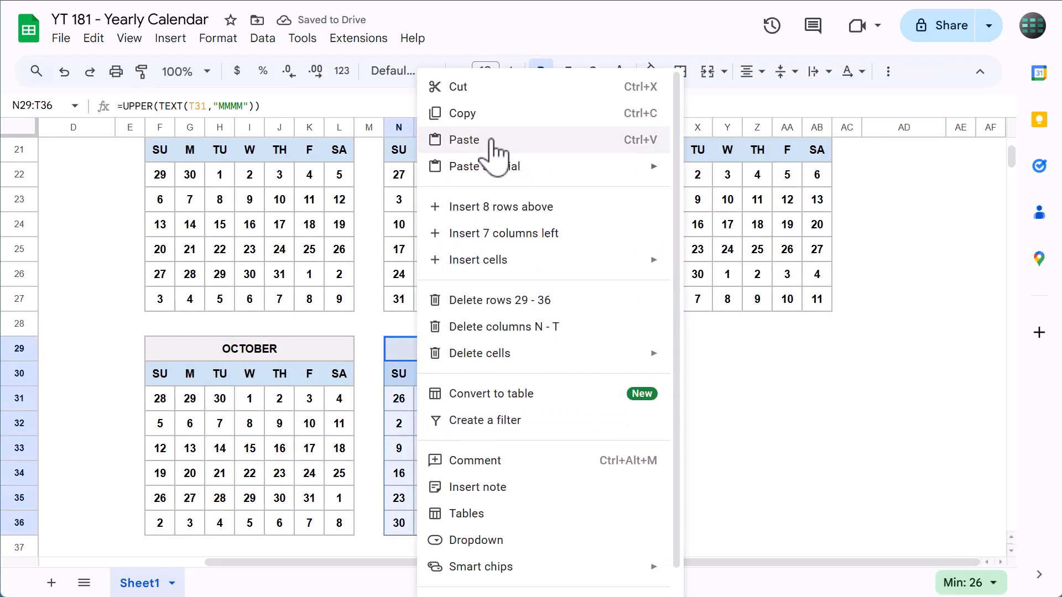
left_click(463, 114)
right_click(641, 349)
left_click(689, 139)
- Change the reference in V31 to D14, December's Sunday date, and return to the January block
double_click(639, 401)
type("4")
key("Return")
scroll(481, 459, "up", 9)
left_click(373, 178)
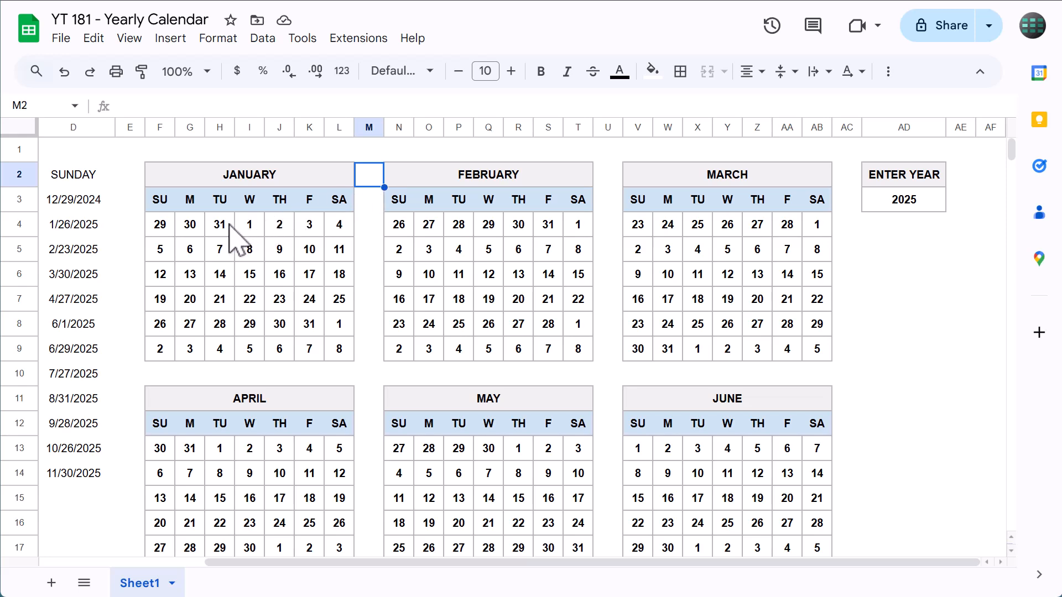
- Create a conditional formatting rule on January's dates F4:L9 with the custom formula =MONTH(F4)<>$B$3
left_click_drag(158, 226, 337, 354)
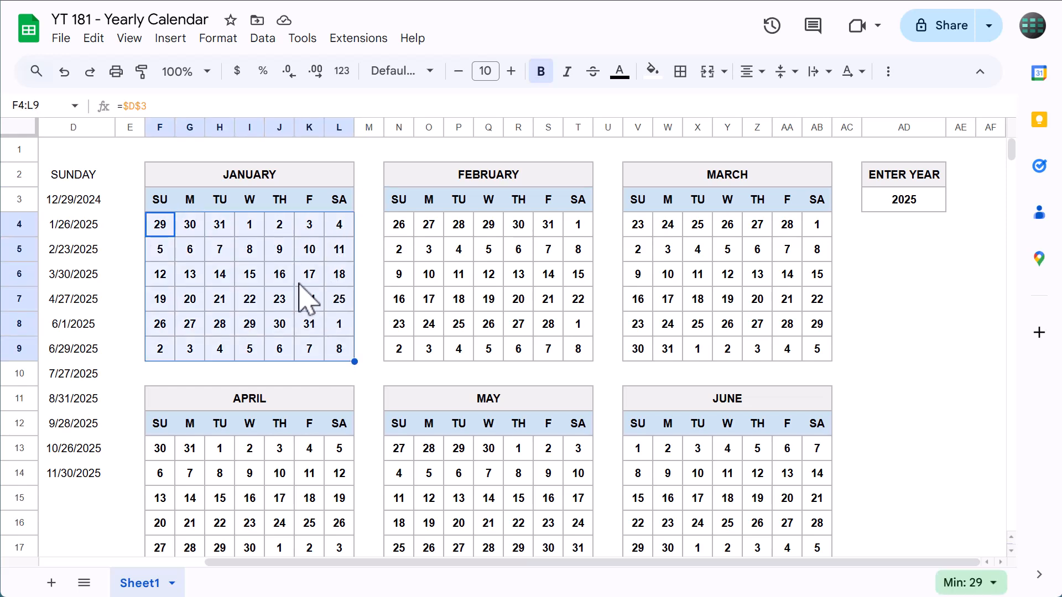
left_click(218, 38)
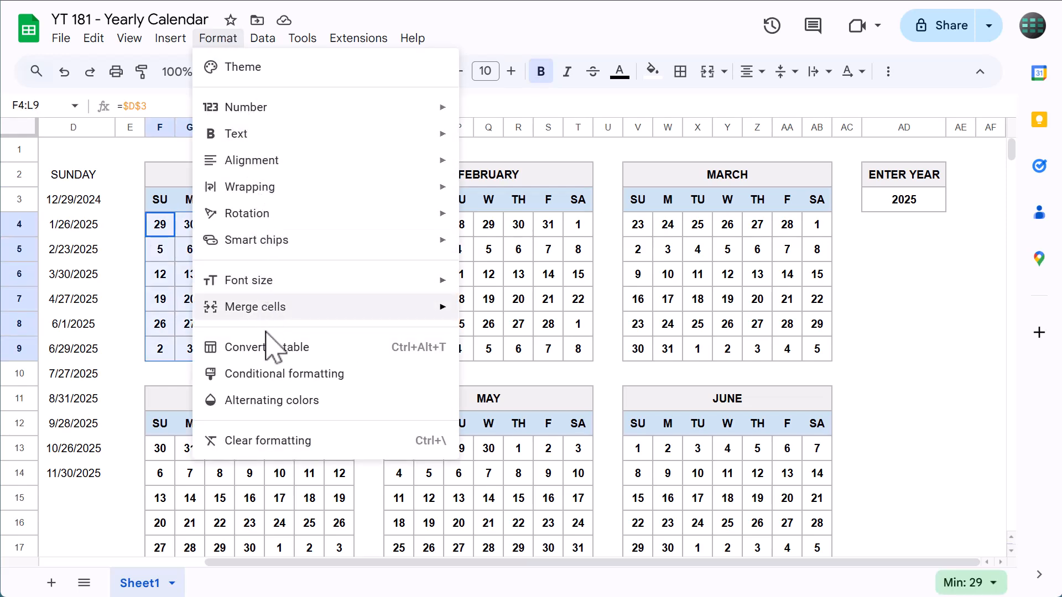
left_click(269, 382)
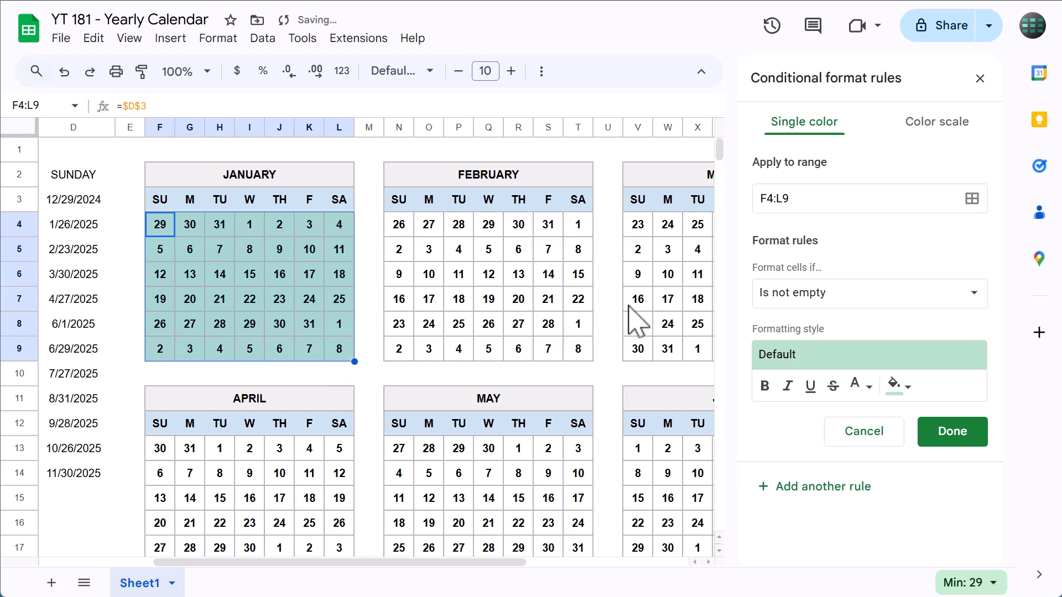
left_click(807, 293)
scroll(796, 354, "down", 4)
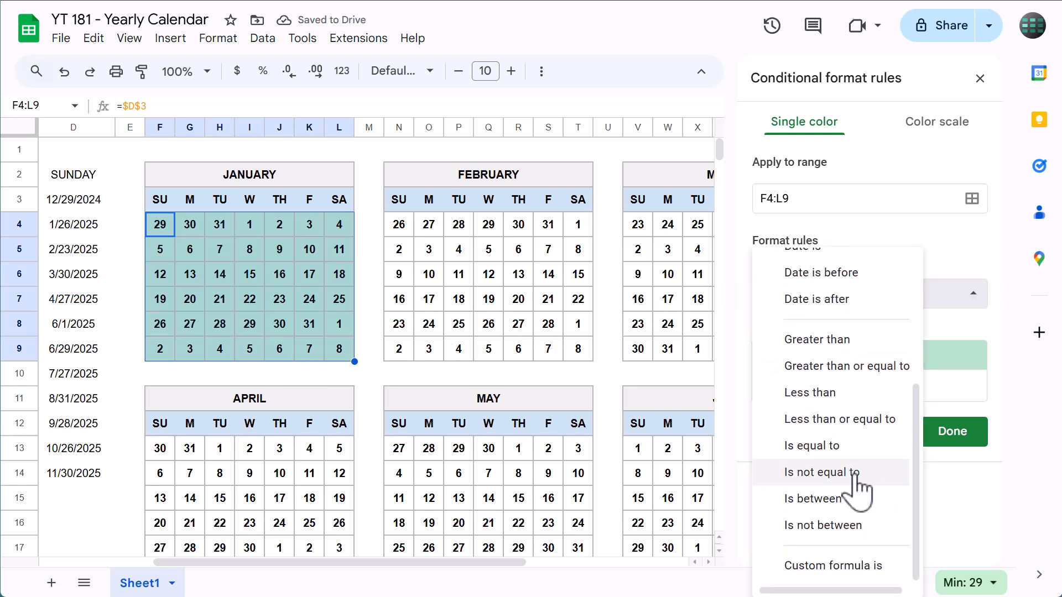
left_click(852, 575)
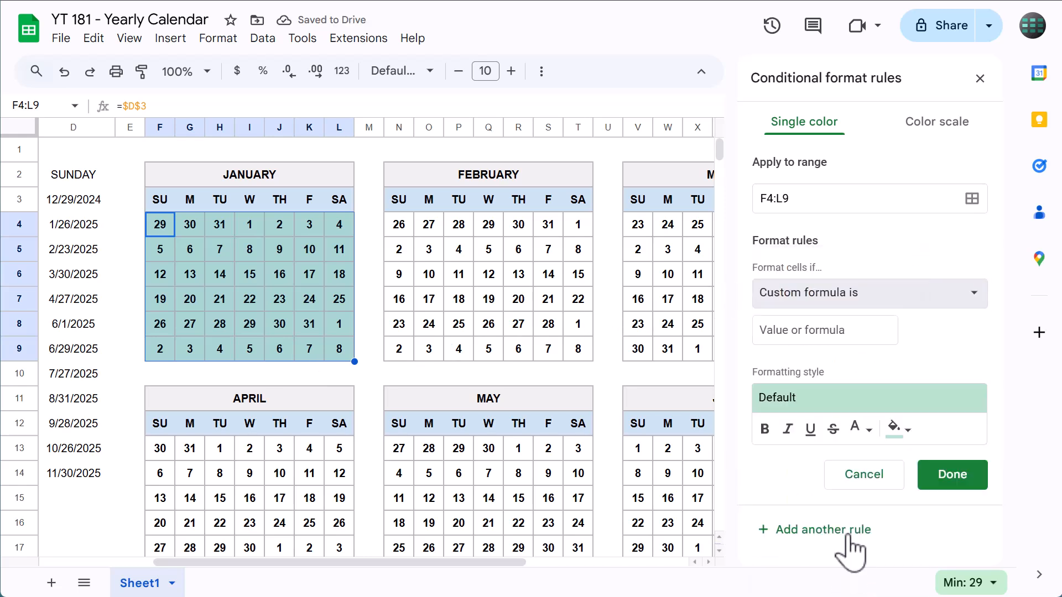
left_click(834, 333)
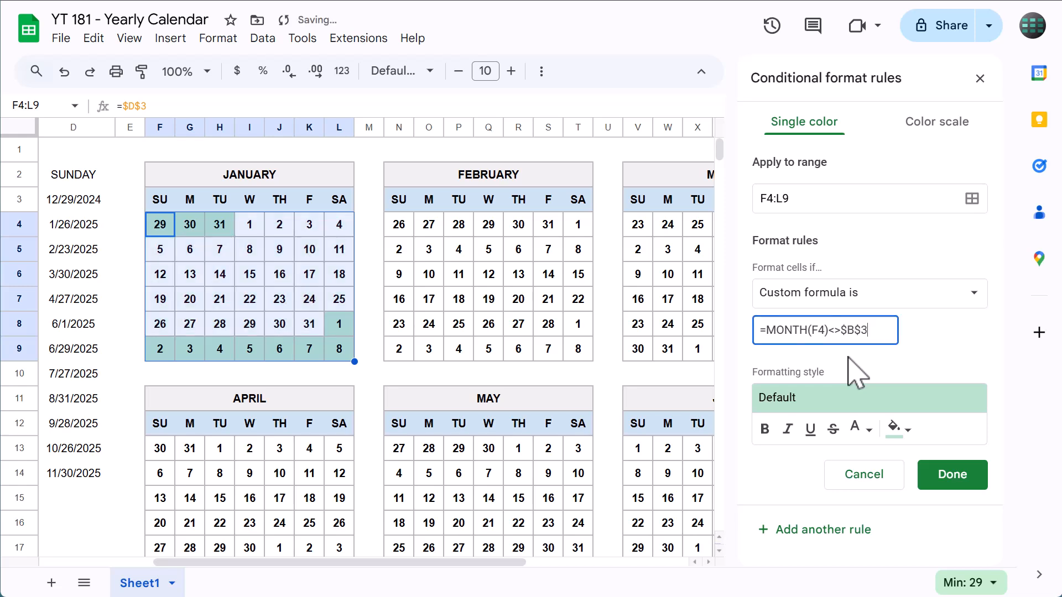
- Give the January rule a very light gray fill and gray text
left_click(897, 432)
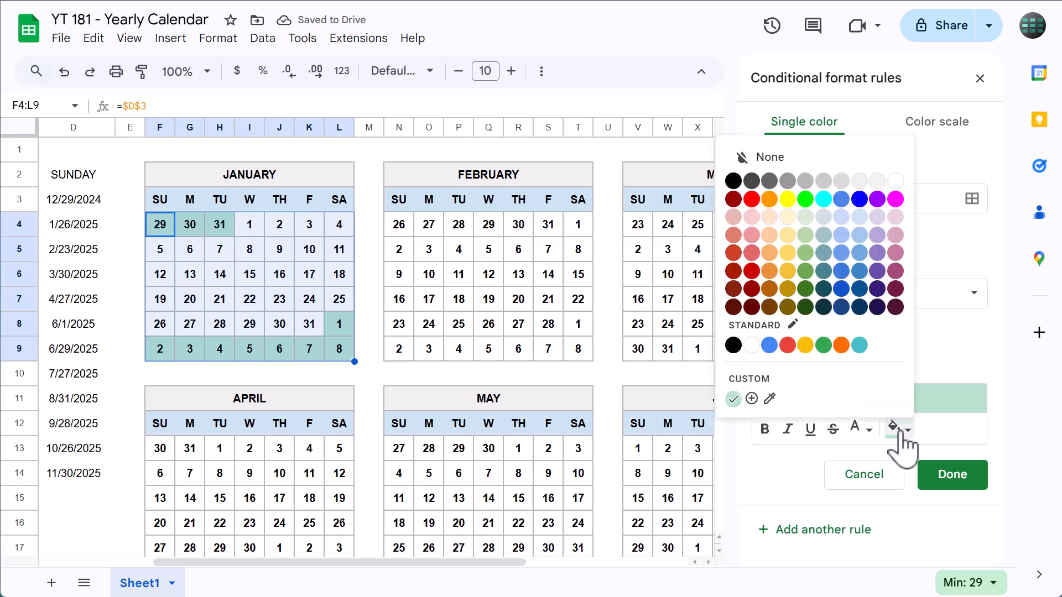
left_click(876, 181)
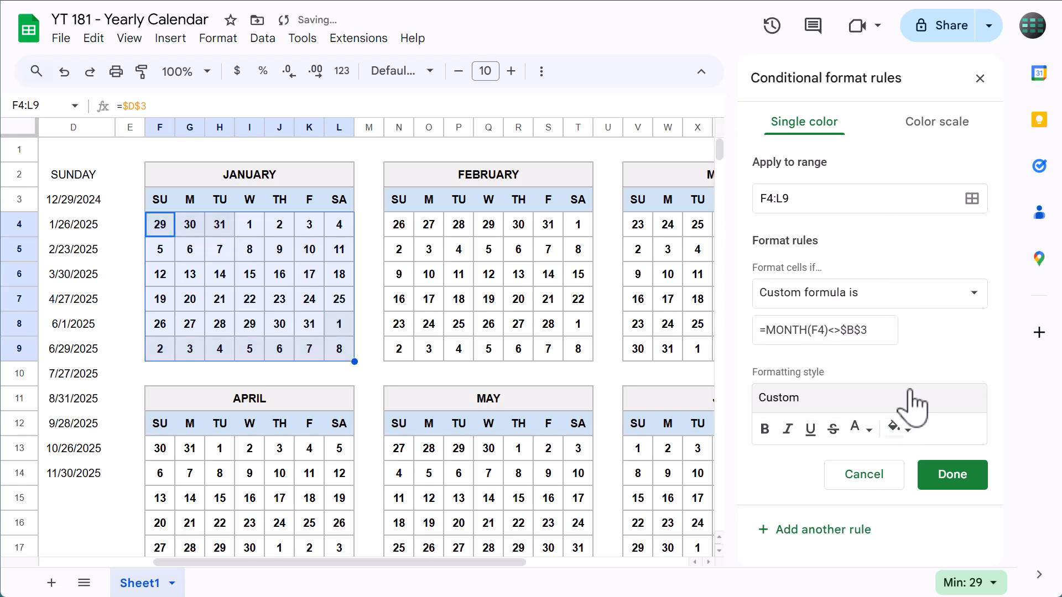
left_click(859, 429)
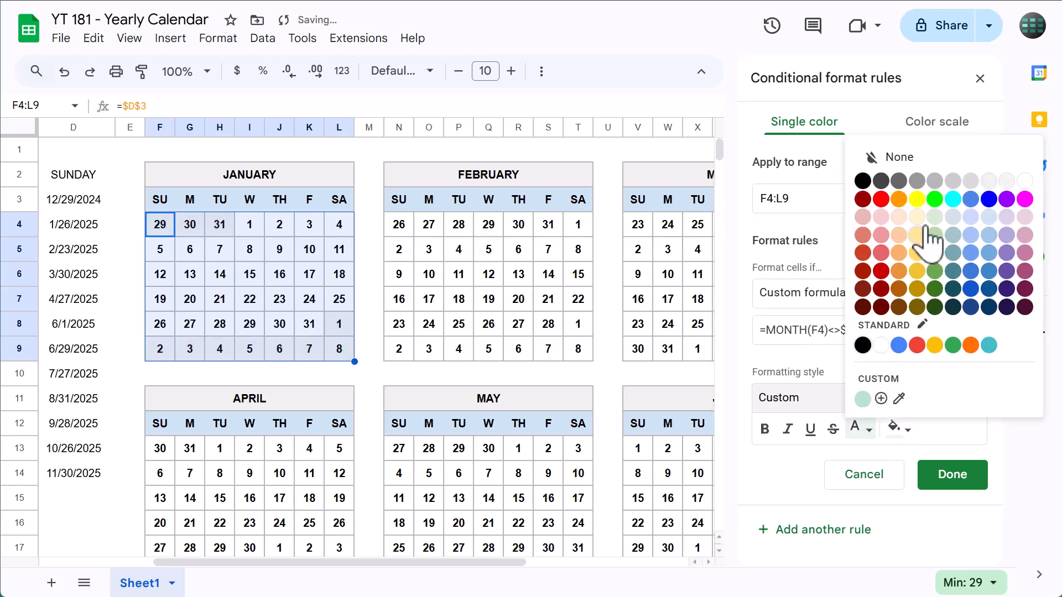
left_click(952, 180)
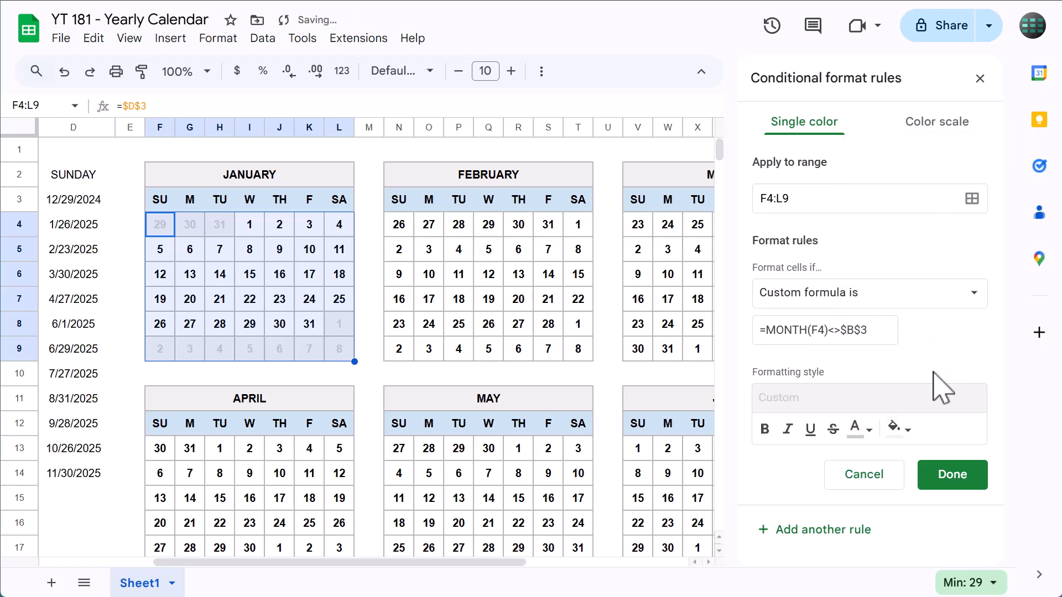
- Add another rule for February's dates N4:T9 with the custom formula =MONTH(N4)<>$B$4
left_click(821, 537)
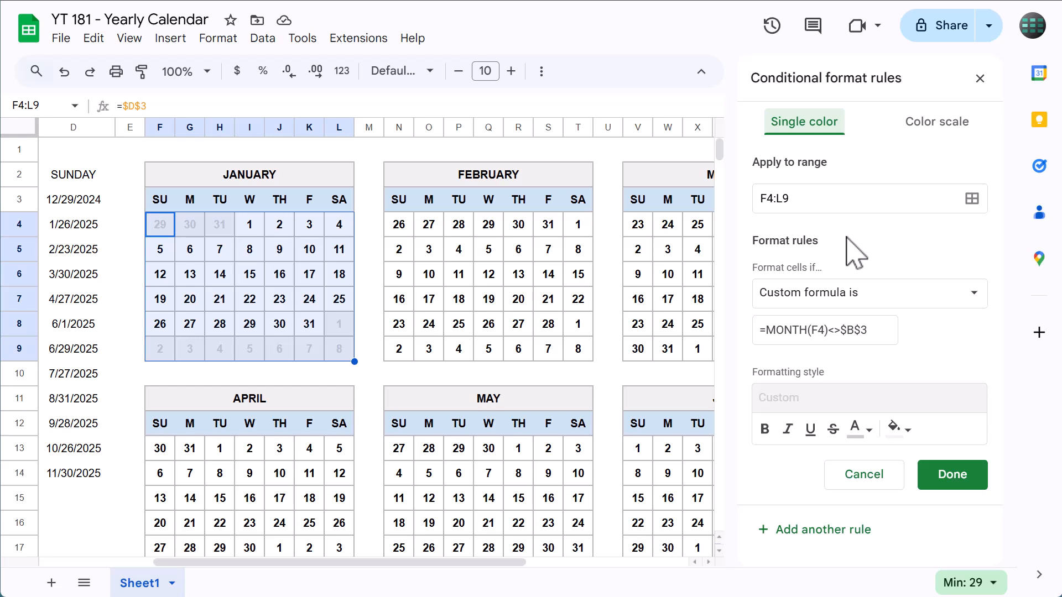
left_click(804, 200)
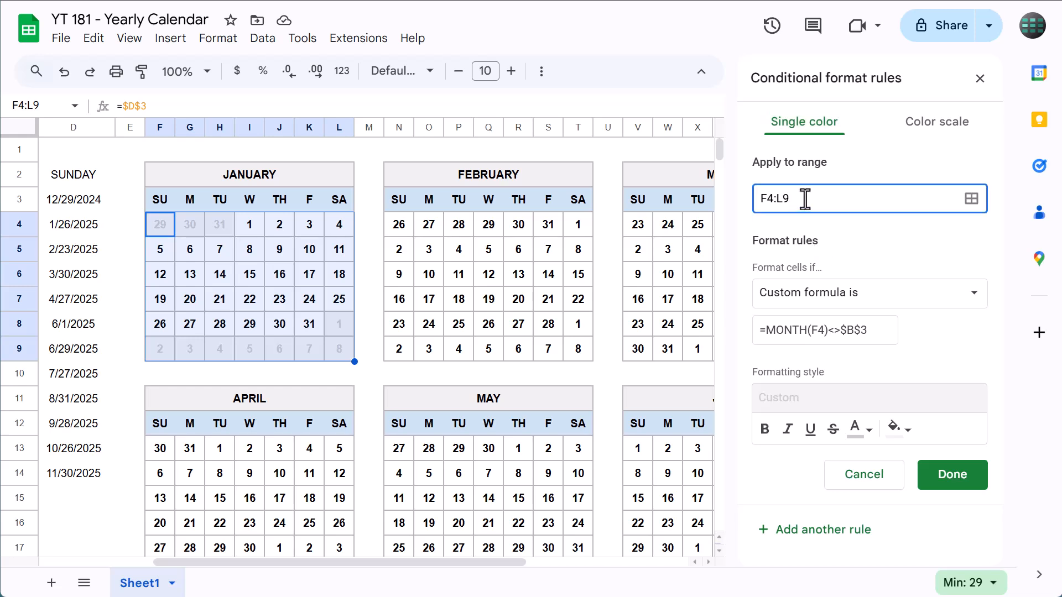
key("BackSpace")
left_click_drag(388, 228, 575, 360)
left_click(341, 494)
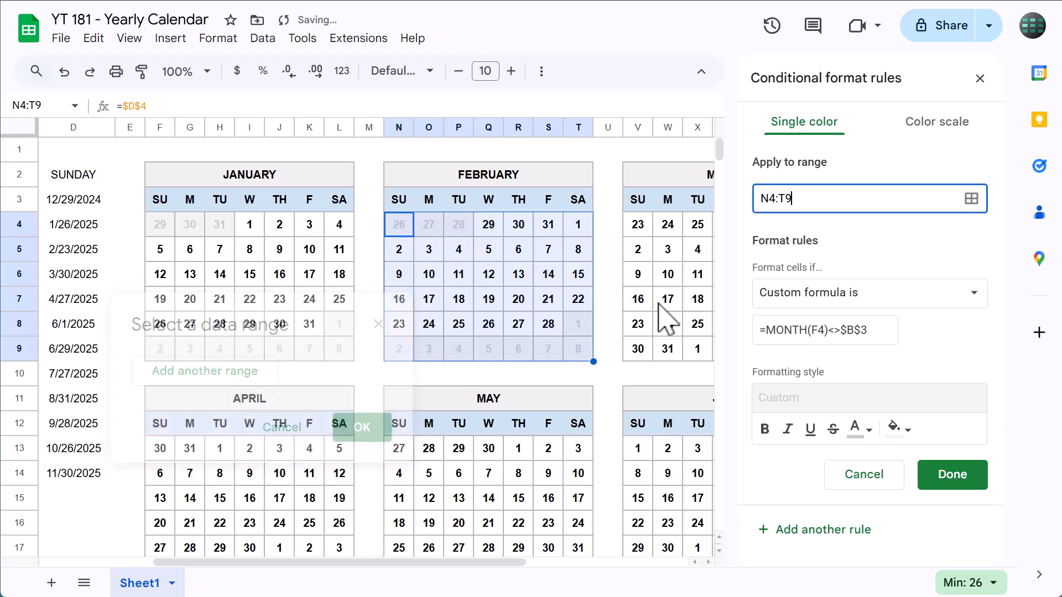
left_click(823, 333)
key("BackSpace")
key("BackSpace")
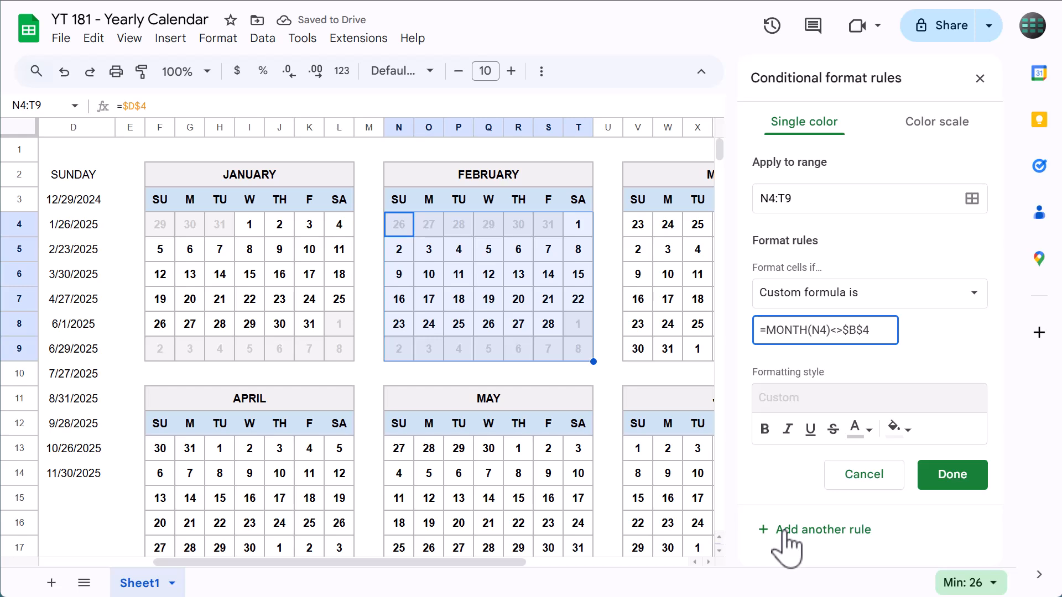
- Add a rule for March's dates V4:AB9 with the custom formula =MONTH(V4)<>$B$5
left_click_drag(474, 562, 672, 564)
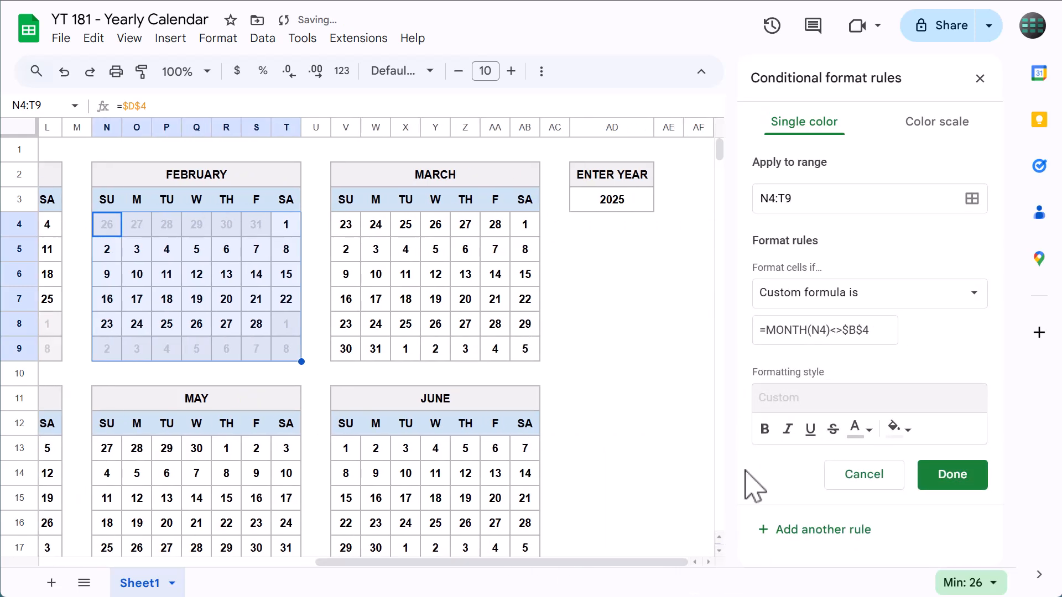
left_click(868, 199)
key("ctrl+a")
key("BackSpace")
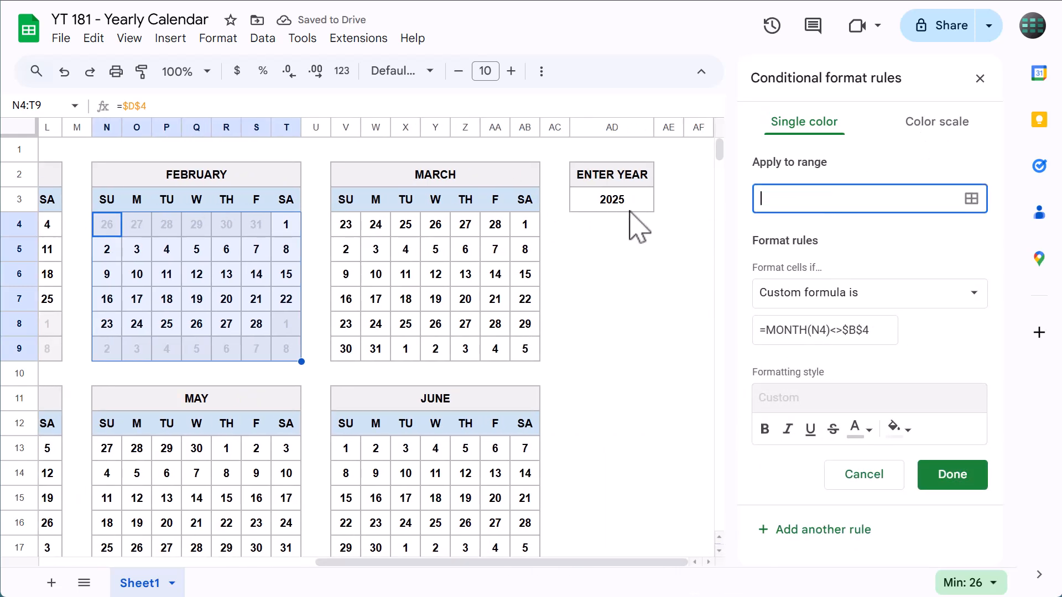
left_click_drag(344, 226, 521, 375)
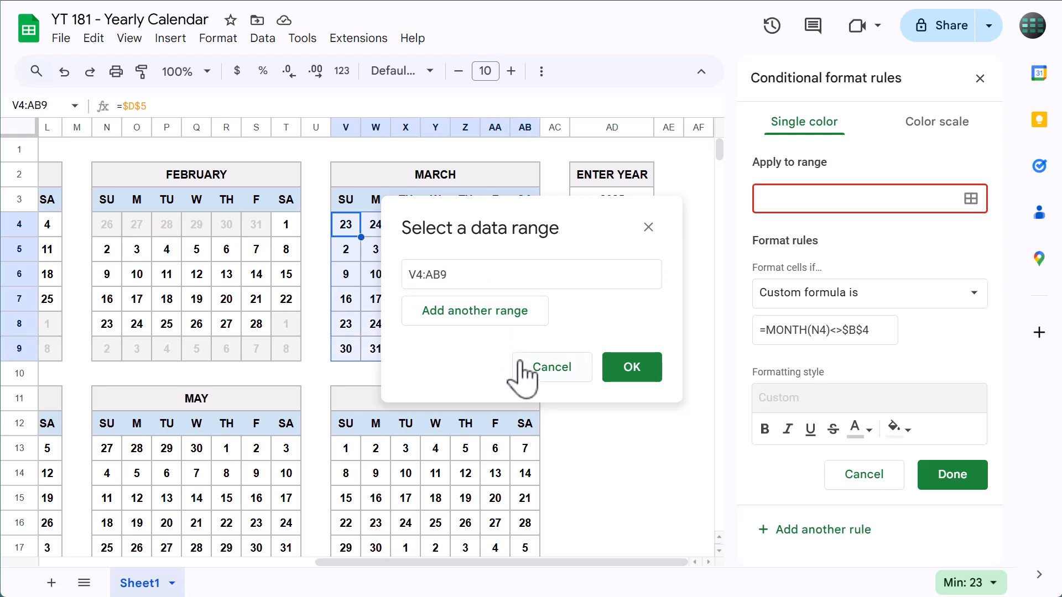
left_click(632, 368)
left_click(821, 330)
key("BackSpace")
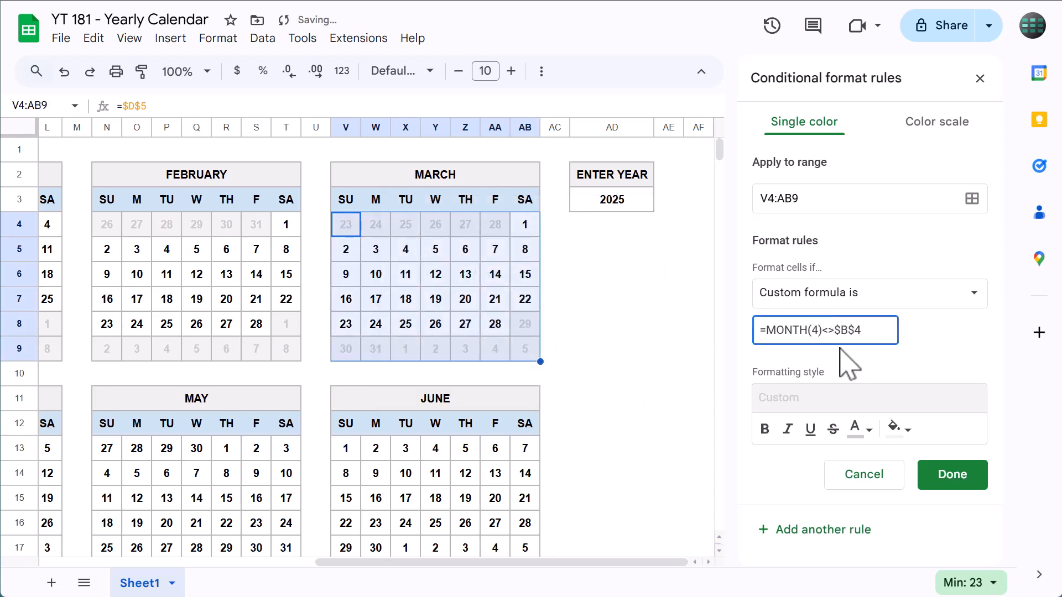
type("V")
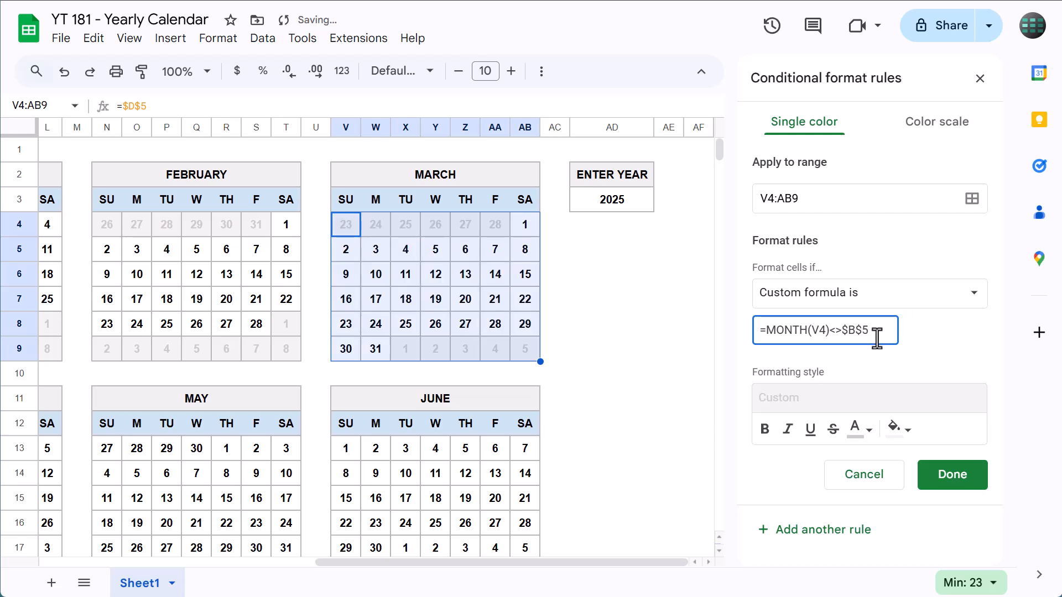
- Add a rule for April's dates F13:L18 with the custom formula =MONTH(F13)<>$B$6
left_click(824, 535)
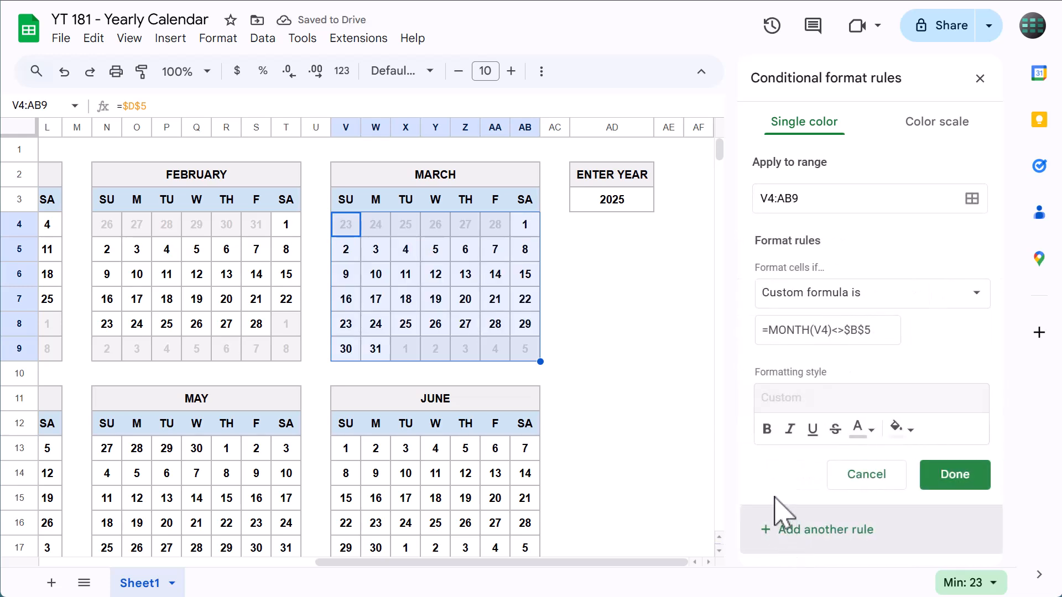
left_click_drag(576, 564, 299, 564)
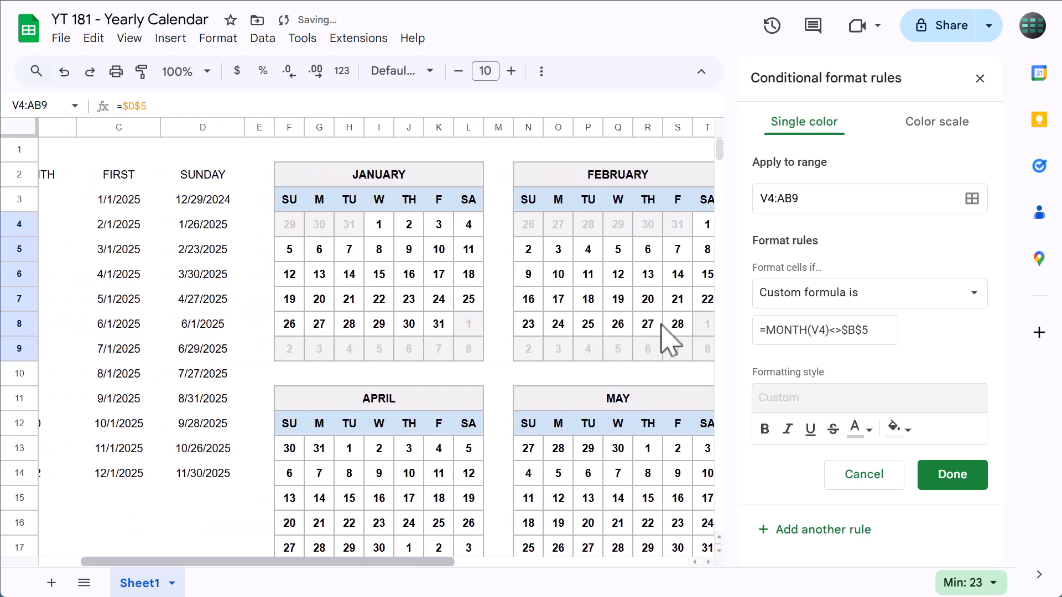
scroll(486, 387, "down", 3)
left_click(860, 200)
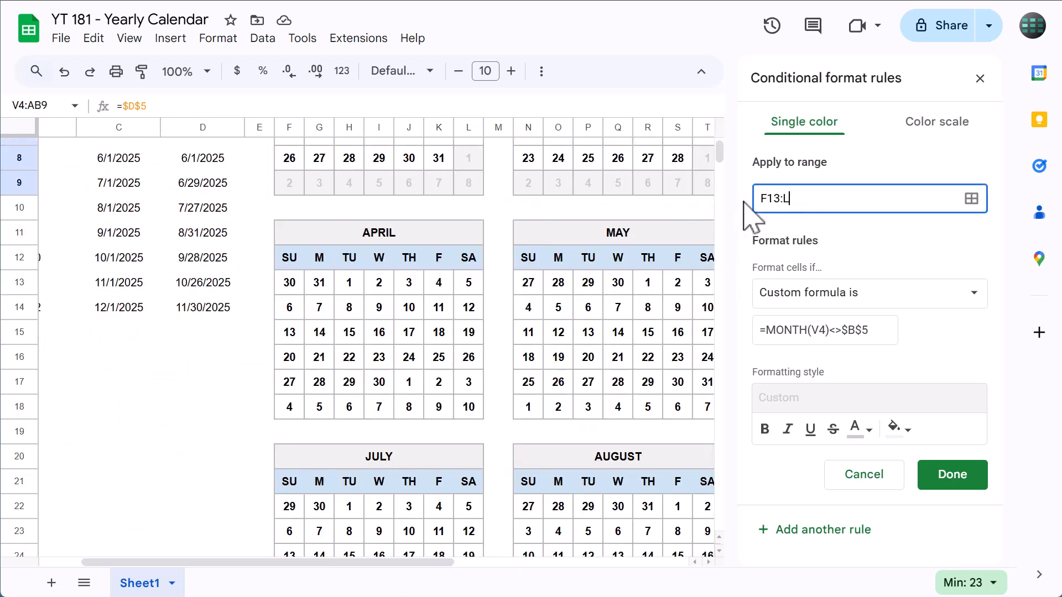
type("F13:L18")
left_click(818, 332)
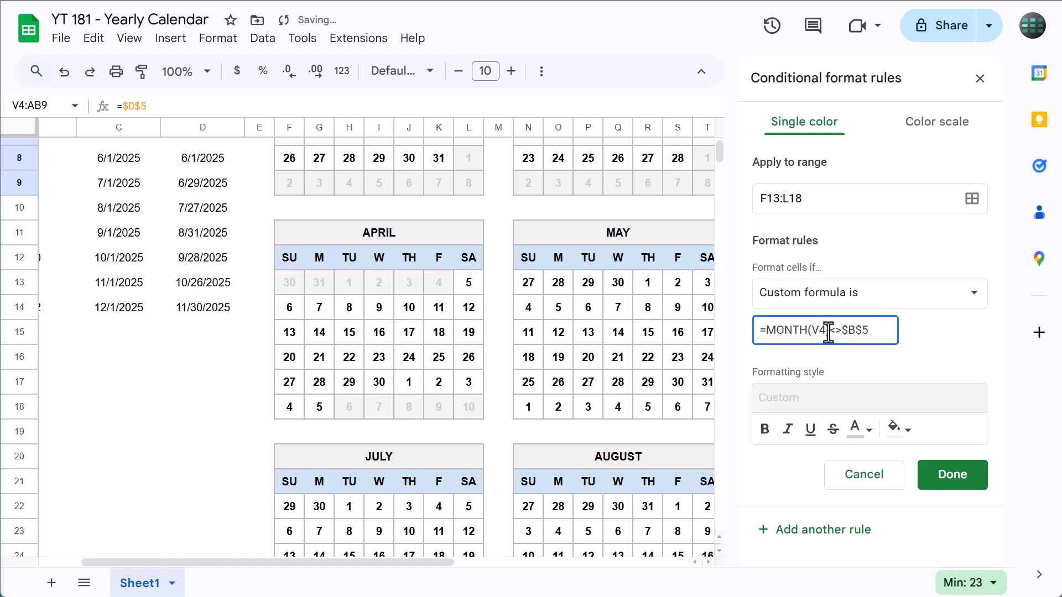
key("BackSpace")
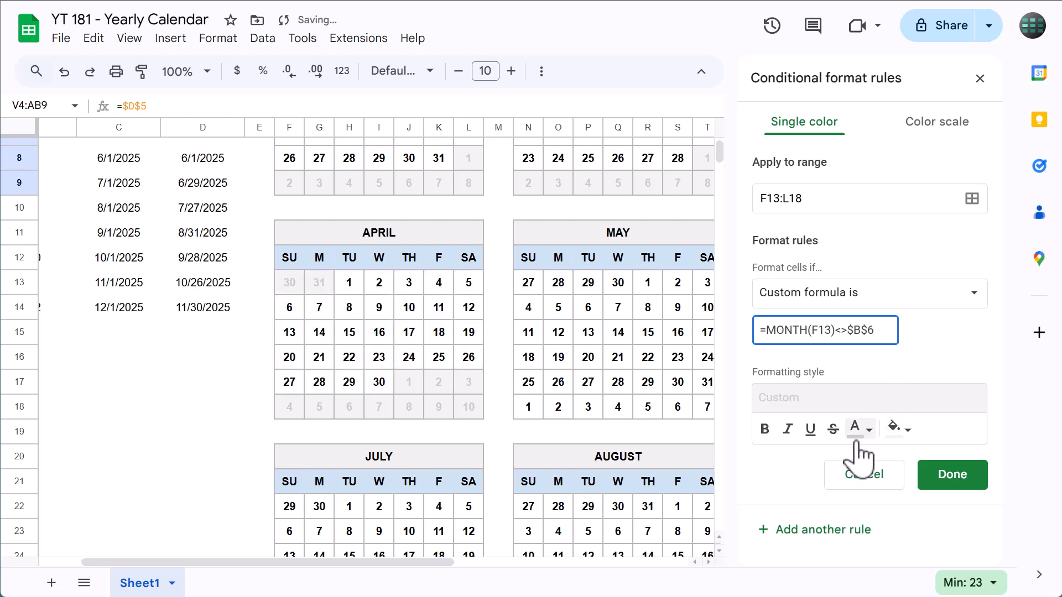
- Add a rule for May's dates N13:T18 with the custom formula =MONTH(N13)<>$B$7
left_click(820, 532)
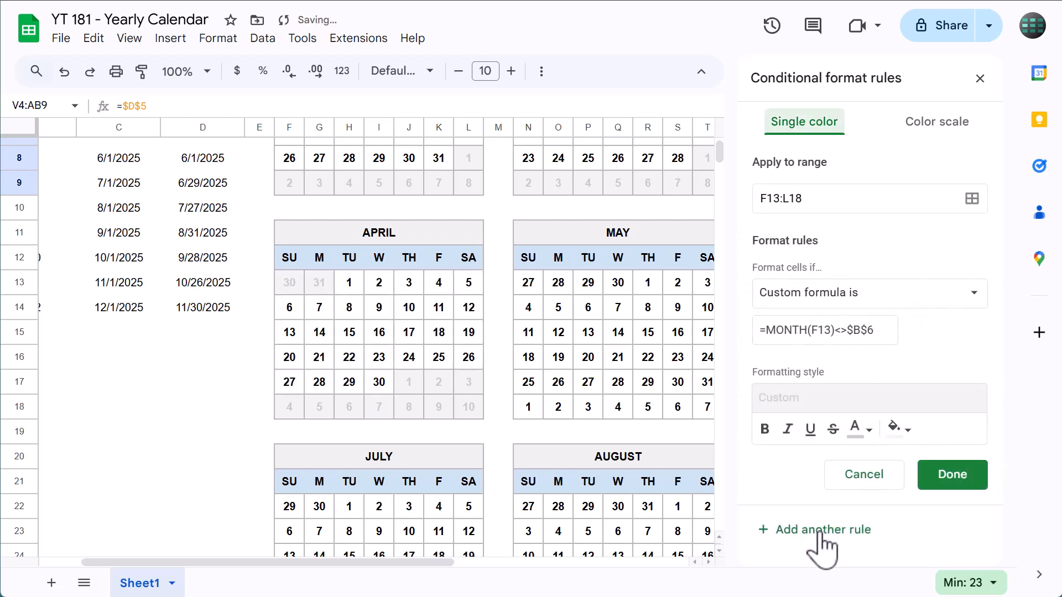
left_click_drag(822, 199, 759, 198)
key("BackSpace")
left_click_drag(528, 284, 709, 406)
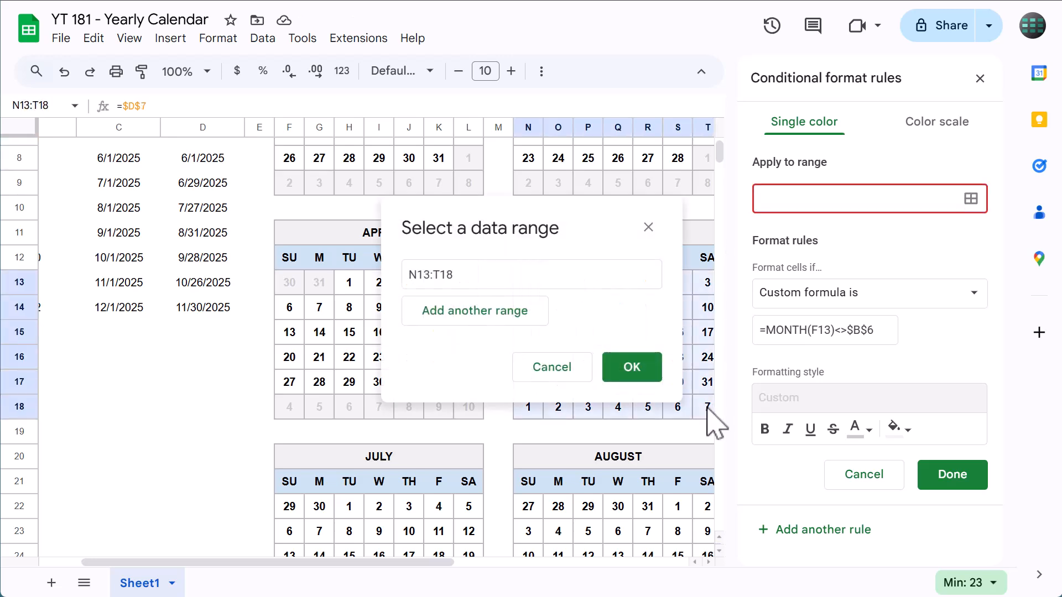
left_click(630, 366)
left_click(817, 331)
key("BackSpace")
type("N")
left_click(879, 332)
key("BackSpace")
type("7")
- Add a rule for June's dates V13:AB18 with the custom formula =MONTH(V13)<>$B$8
left_click(824, 531)
left_click_drag(446, 563, 731, 561)
left_click_drag(821, 199, 760, 196)
key("BackSpace")
left_click_drag(345, 283, 525, 407)
left_click(632, 365)
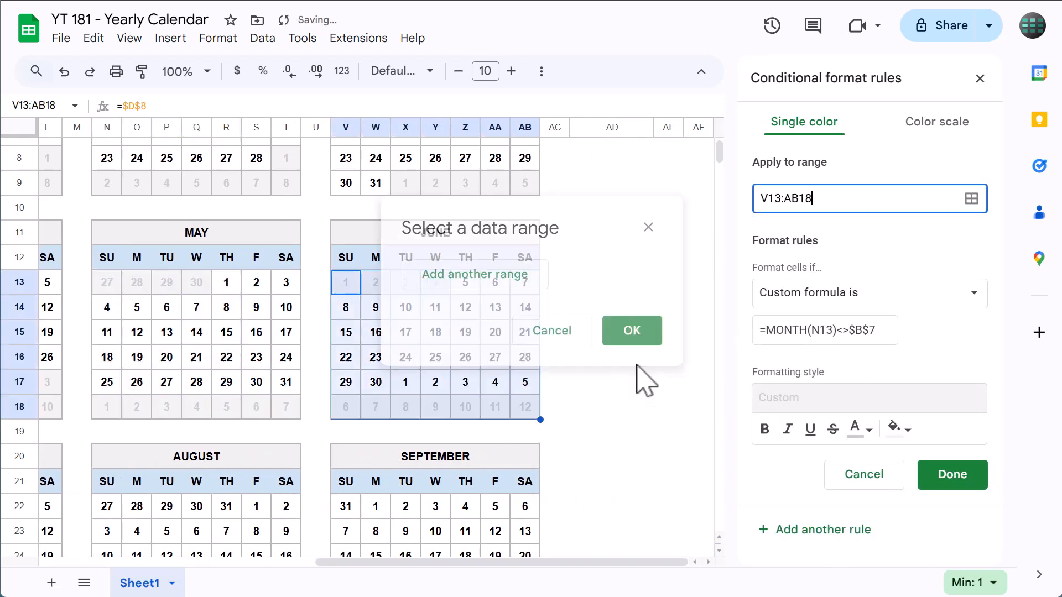
left_click(817, 331)
type("V")
left_click(879, 331)
type("8")
- Add a rule for July's dates F22:L27 with the custom formula =MONTH(F22)<>$B$9
left_click(823, 531)
left_click_drag(631, 562, 438, 577)
scroll(498, 332, "down", 5)
left_click_drag(821, 199, 716, 208)
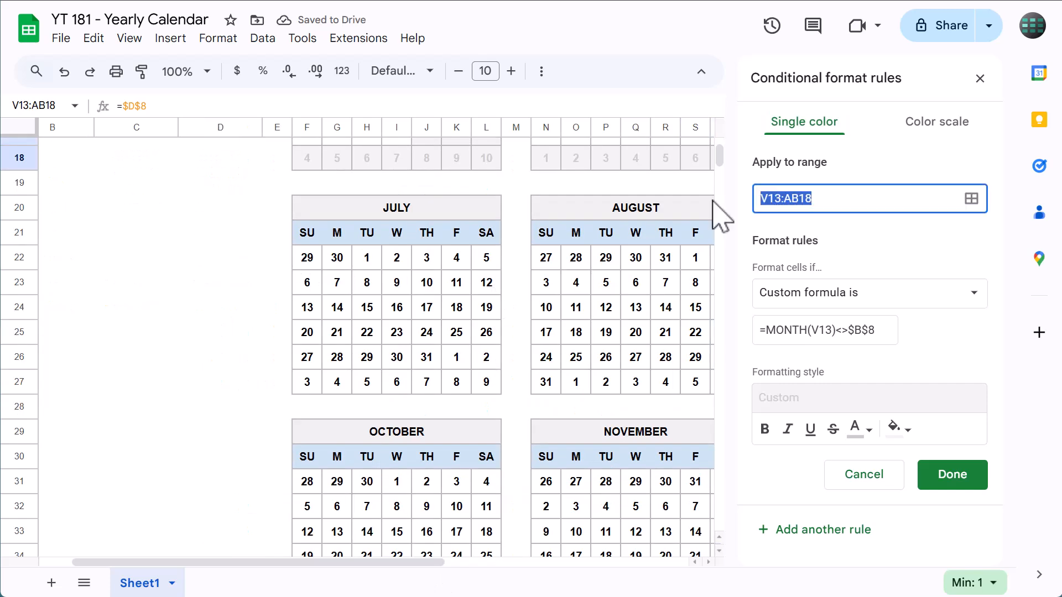
key("BackSpace")
left_click_drag(307, 257, 496, 393)
left_click(631, 367)
left_click(828, 330)
key("BackSpace")
key("BackSpace")
key("BackSpace")
type("F22")
left_click(878, 330)
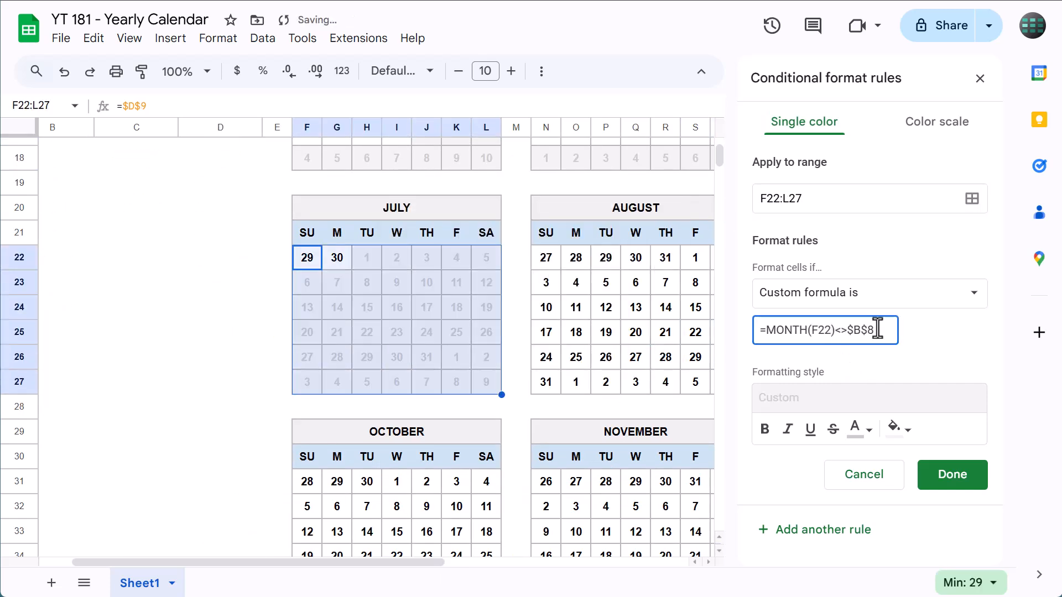
type("9")
- Add a rule for August's dates N22:T27 with the custom formula =MONTH(N22)<>$B$10
left_click(824, 530)
left_click_drag(376, 562, 543, 547)
left_click_drag(821, 199, 755, 199)
key("BackSpace")
left_click_drag(227, 257, 412, 387)
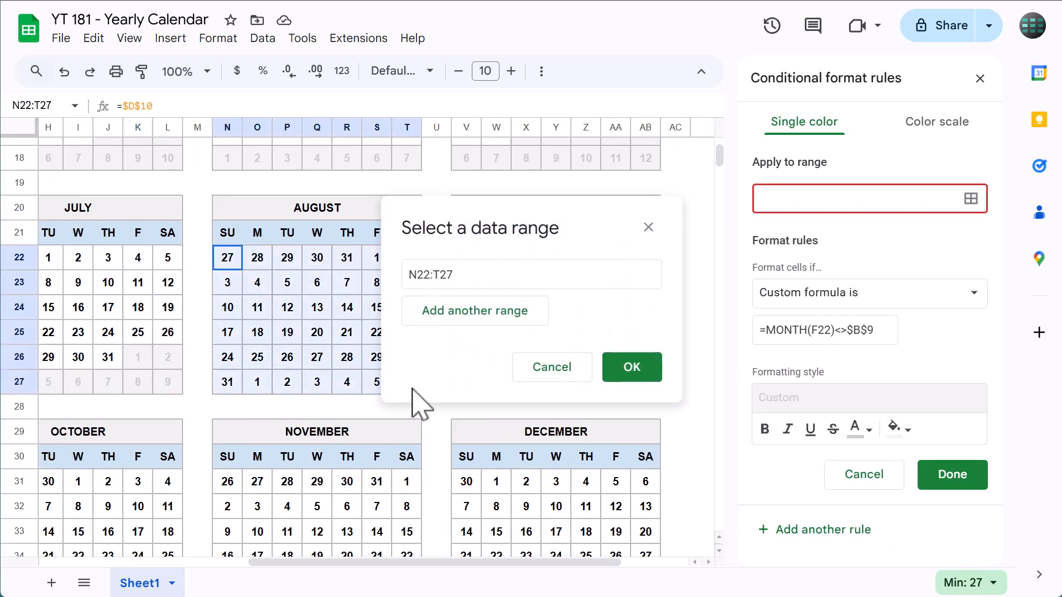
left_click(631, 367)
left_click(832, 330)
key("BackSpace")
key("BackSpace")
key("BackSpace")
type("N22")
left_click(880, 331)
key("BackSpace")
type("10")
- Add a rule for September's dates V22:AB27 with the custom formula =MONTH(V22)<>$B$11
left_click_drag(821, 199, 742, 209)
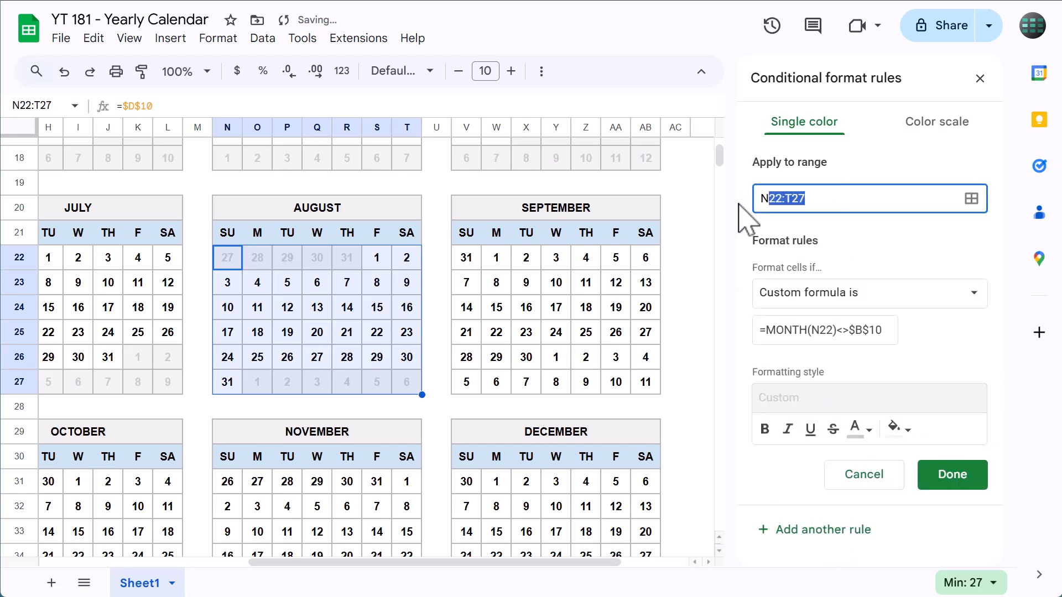
key("BackSpace")
left_click_drag(466, 257, 649, 381)
left_click(631, 367)
left_click(821, 330)
key("BackSpace")
type("V")
left_click(888, 330)
key("BackSpace")
type("1")
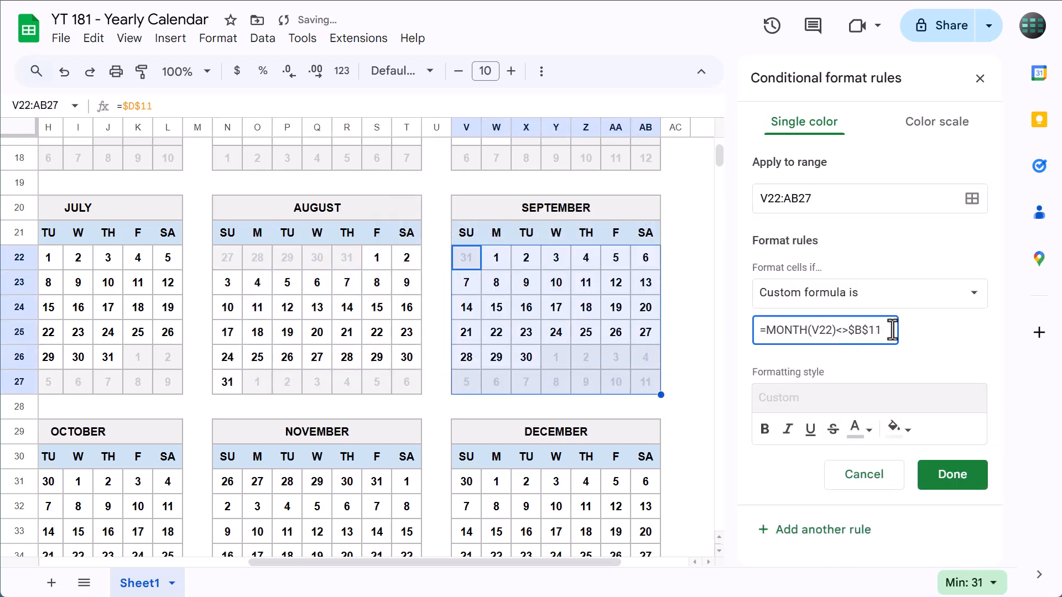
- Add a rule for October's dates F31:L36 with the custom formula =MONTH(F31)<>$B$12
left_click(820, 535)
scroll(232, 269, "down", 5)
left_click_drag(376, 562, 218, 562)
left_click_drag(829, 201, 731, 201)
left_click_drag(447, 247, 452, 356)
left_click(631, 367)
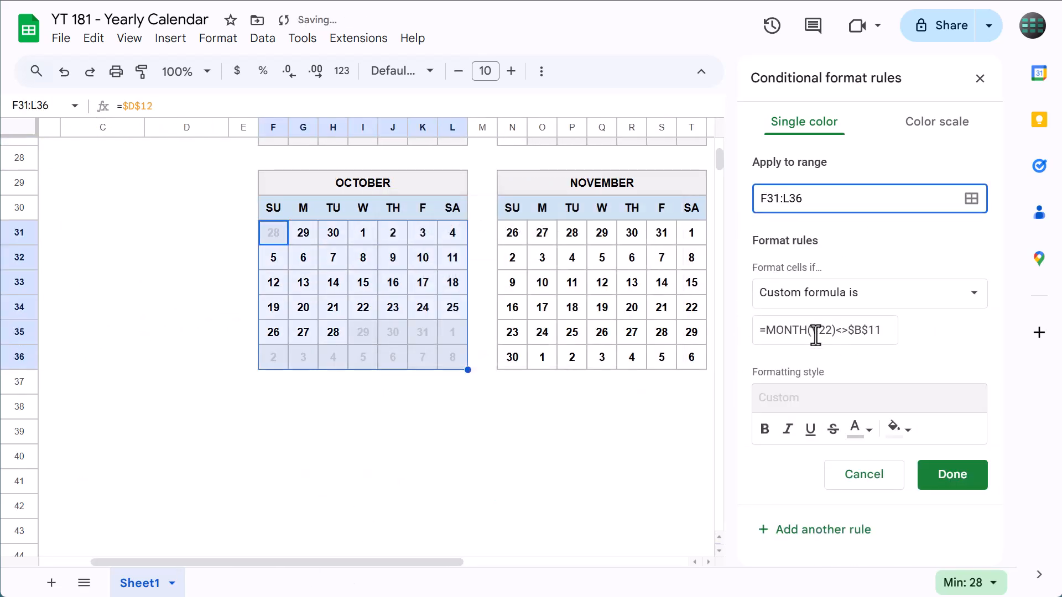
left_click(812, 331)
key("BackSpace")
key("BackSpace")
key("BackSpace")
type("F31")
- Add a rule for November's dates N31:T36 with the custom formula =MONTH(N31)<>$B$13
left_click(842, 531)
left_click_drag(808, 199, 738, 200)
key("BackSpace")
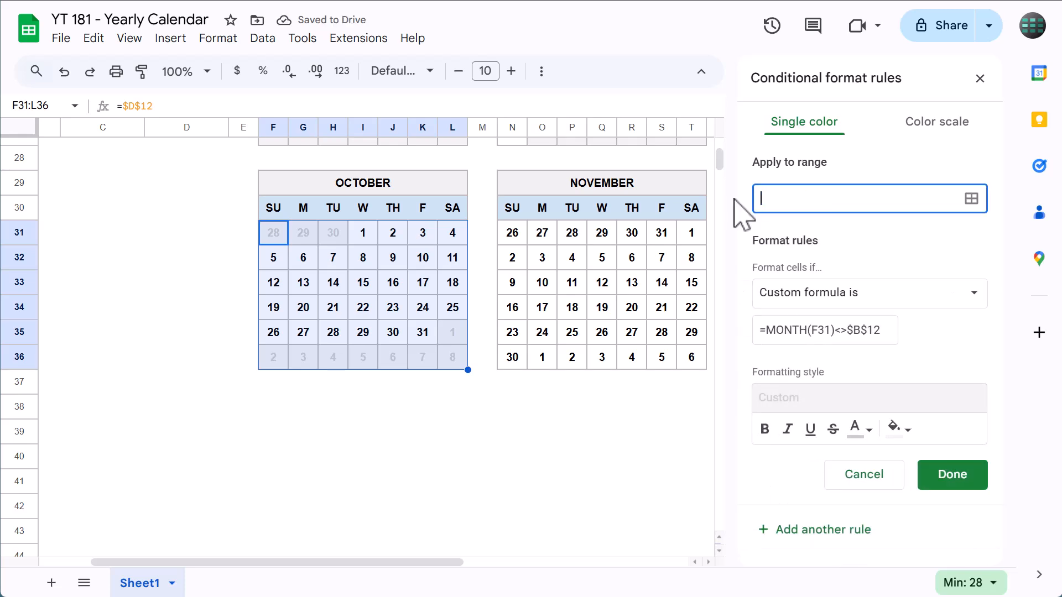
left_click_drag(512, 233, 690, 357)
left_click(636, 335)
left_click(819, 330)
key("BackSpace")
type("N")
- Add a rule for December's dates V31:AB36 with the custom formula =MONTH(V31)<>$B$14 and finish the rule
left_click(825, 533)
left_click_drag(337, 562, 543, 561)
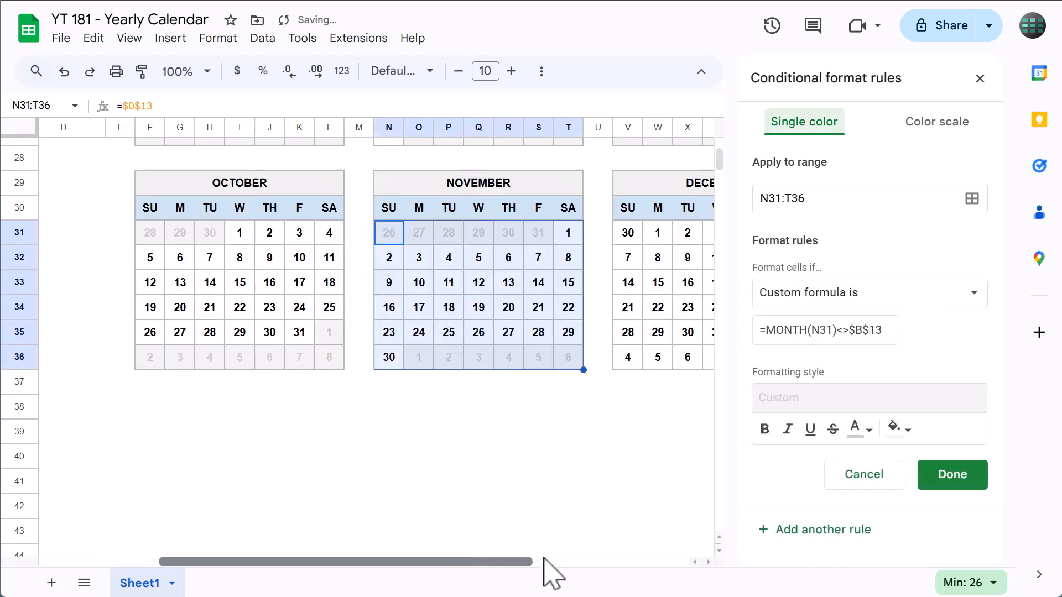
left_click_drag(814, 199, 744, 199)
key("BackSpace")
left_click_drag(373, 235, 545, 357)
left_click(633, 332)
left_click_drag(819, 331, 811, 331)
type("V")
left_click(885, 331)
key("BackSpace")
type("4")
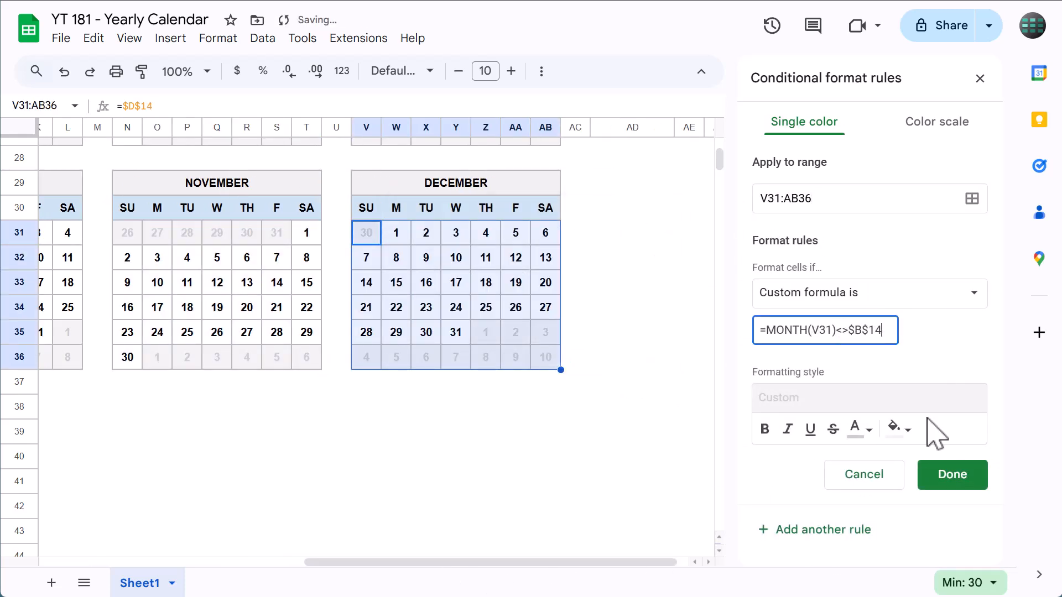
left_click(930, 354)
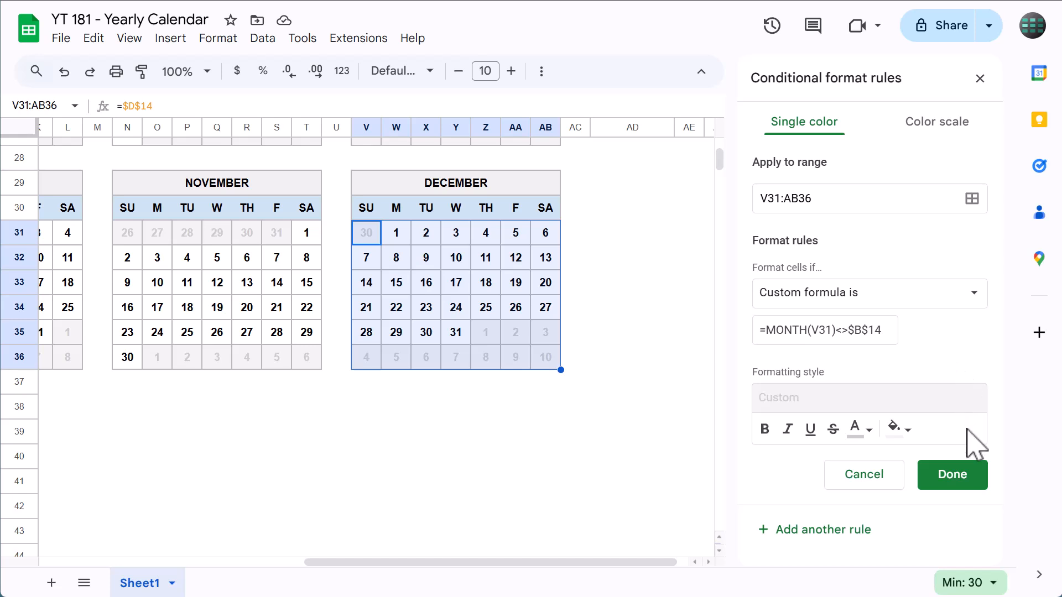
left_click(957, 476)
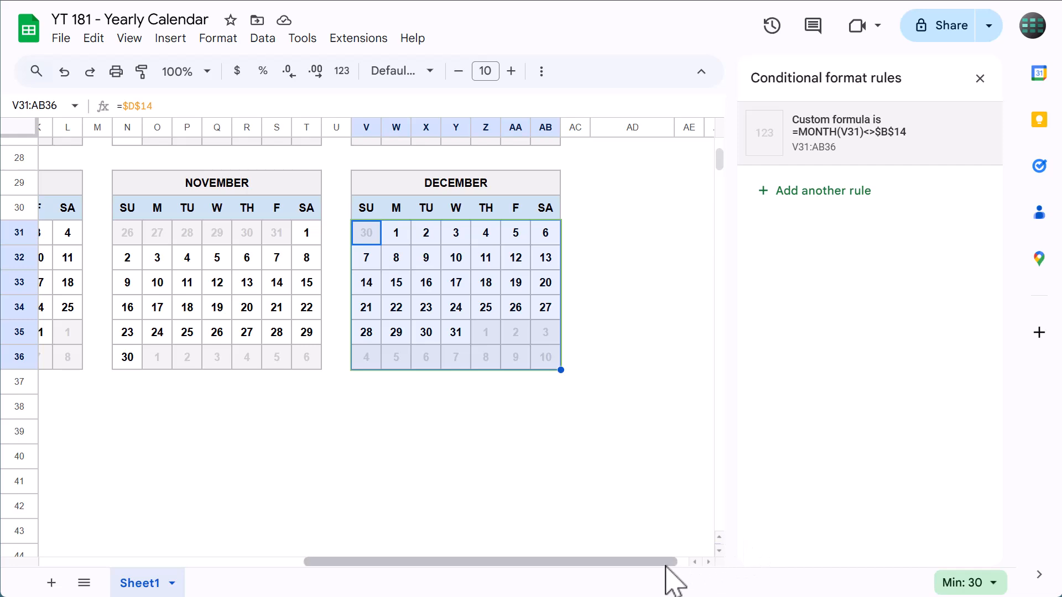
- Add a conditional format rule over all twelve months, F4:AB36, that applies when the date is today
left_click_drag(667, 562, 569, 553)
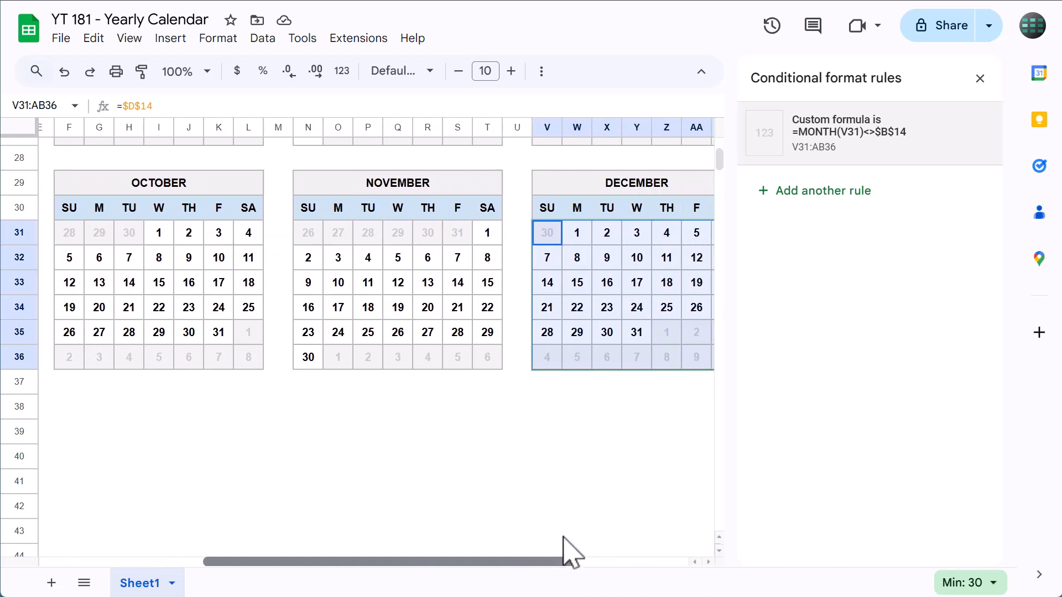
scroll(503, 450, "up", 10)
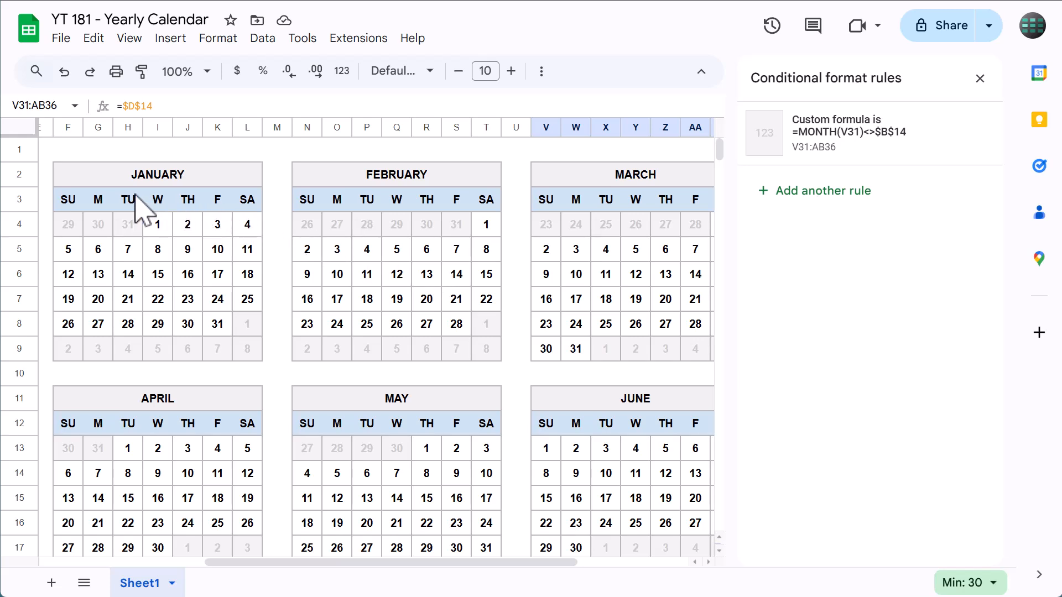
left_click_drag(71, 227, 674, 453)
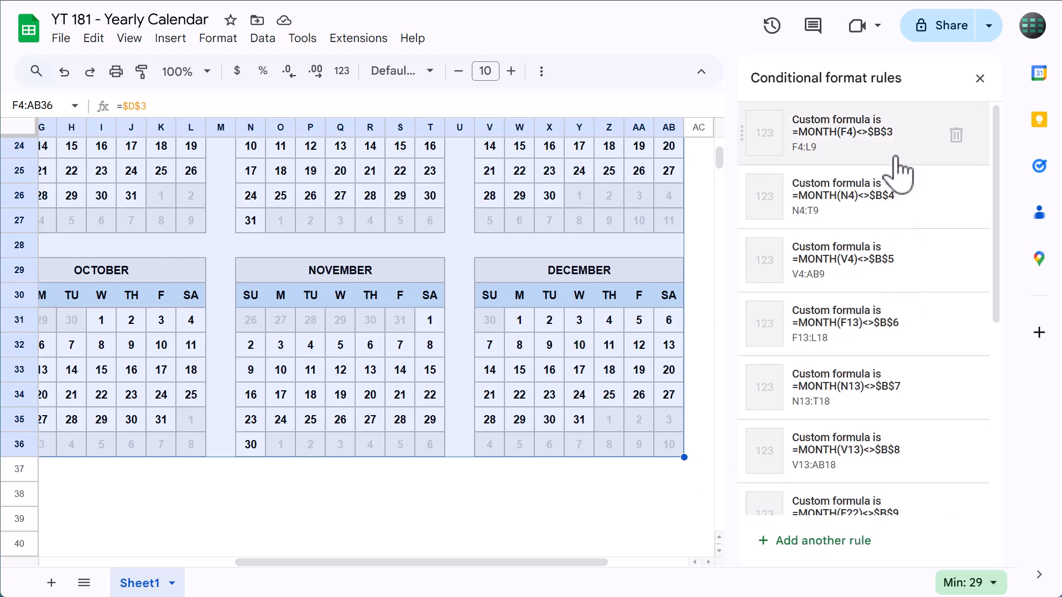
scroll(863, 304, "down", 6)
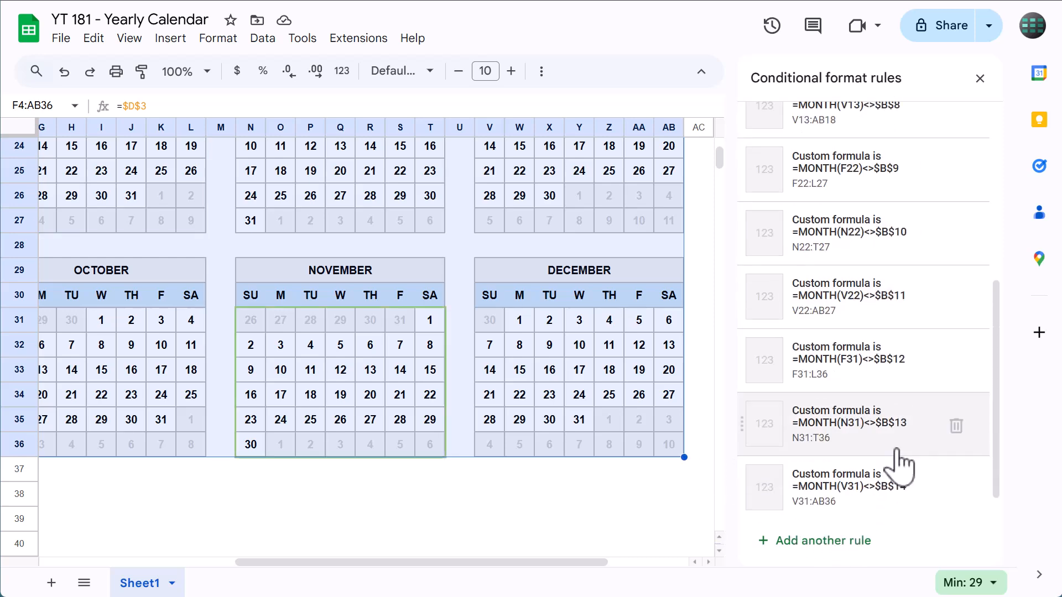
left_click(847, 544)
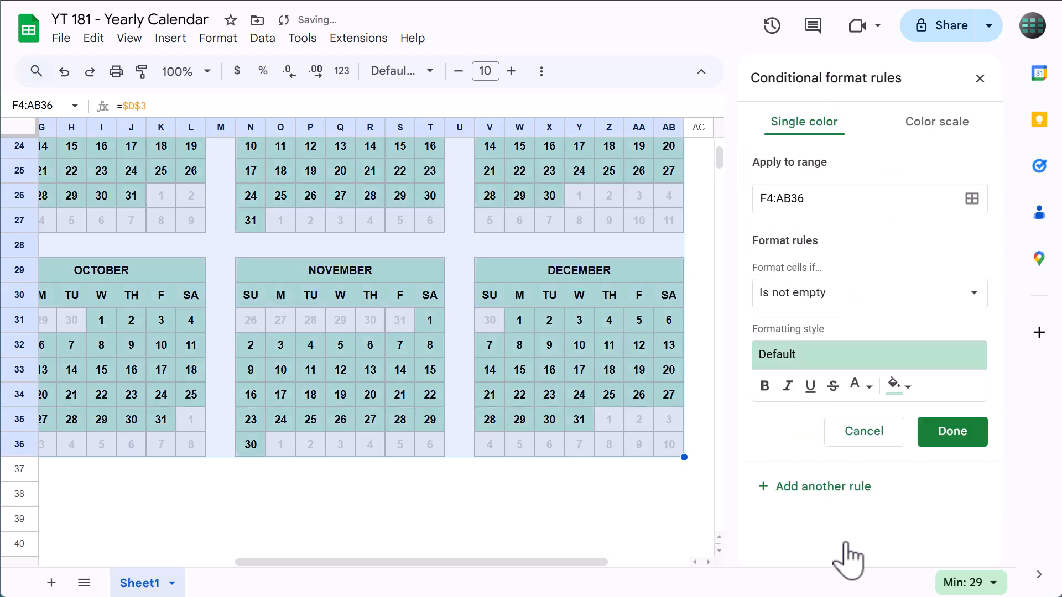
left_click(845, 310)
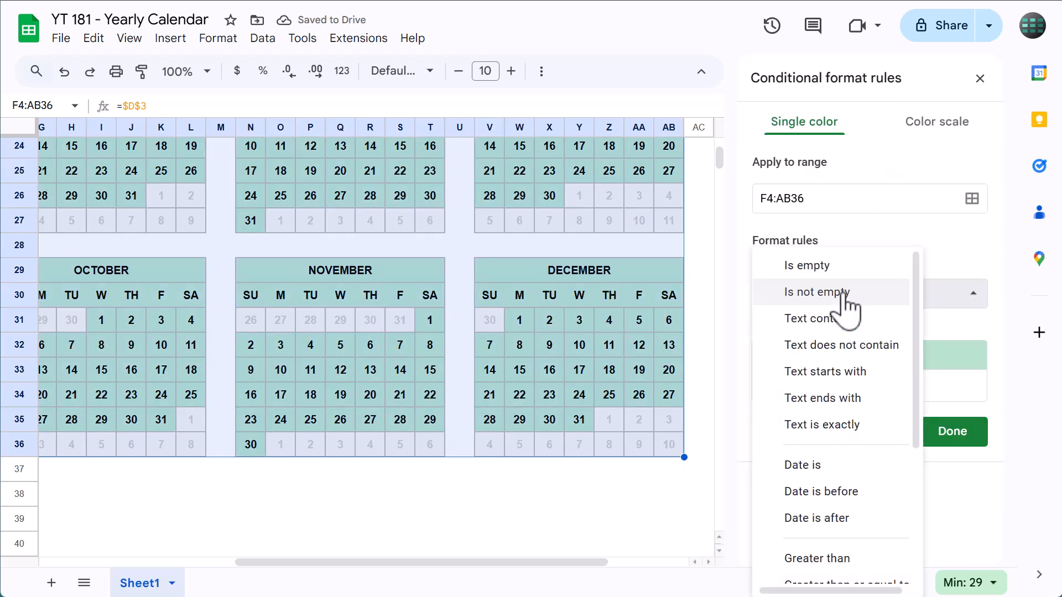
scroll(846, 331, "down", 2)
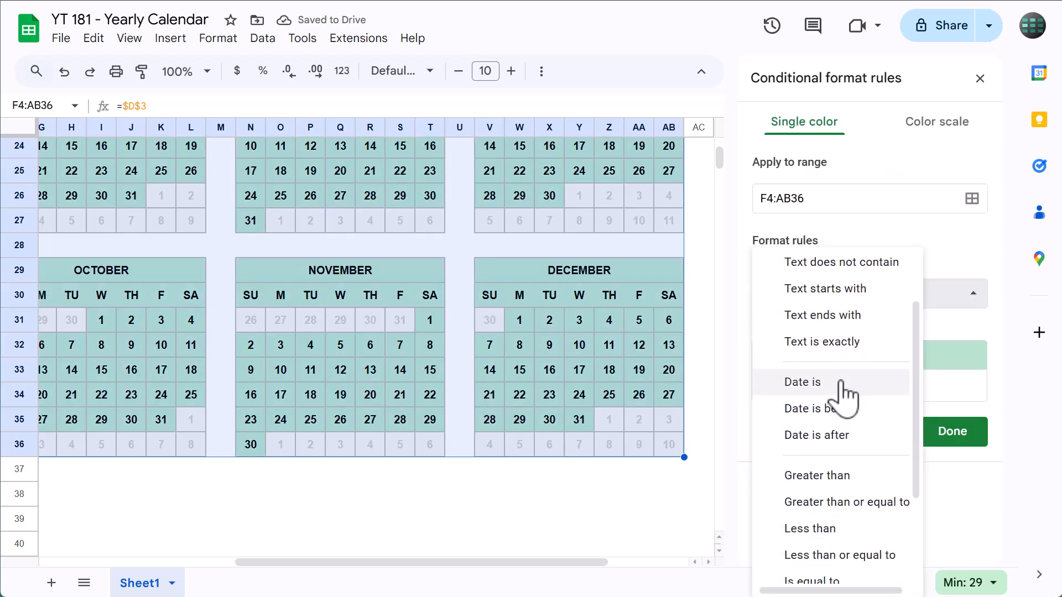
left_click(846, 383)
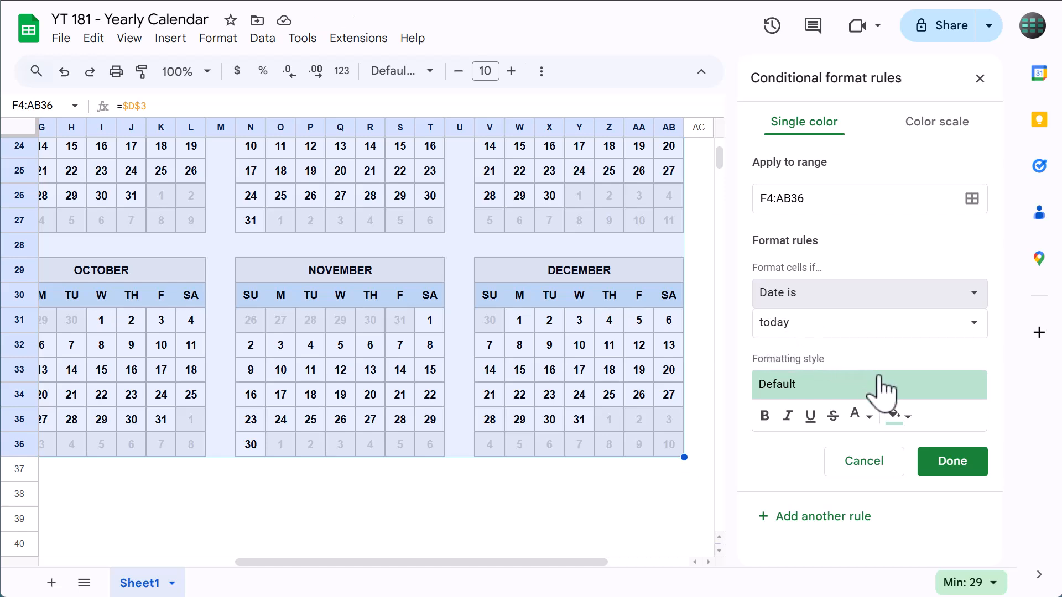
- Give today's date rule a bright yellow fill, save it and close the conditional format rules
left_click(891, 422)
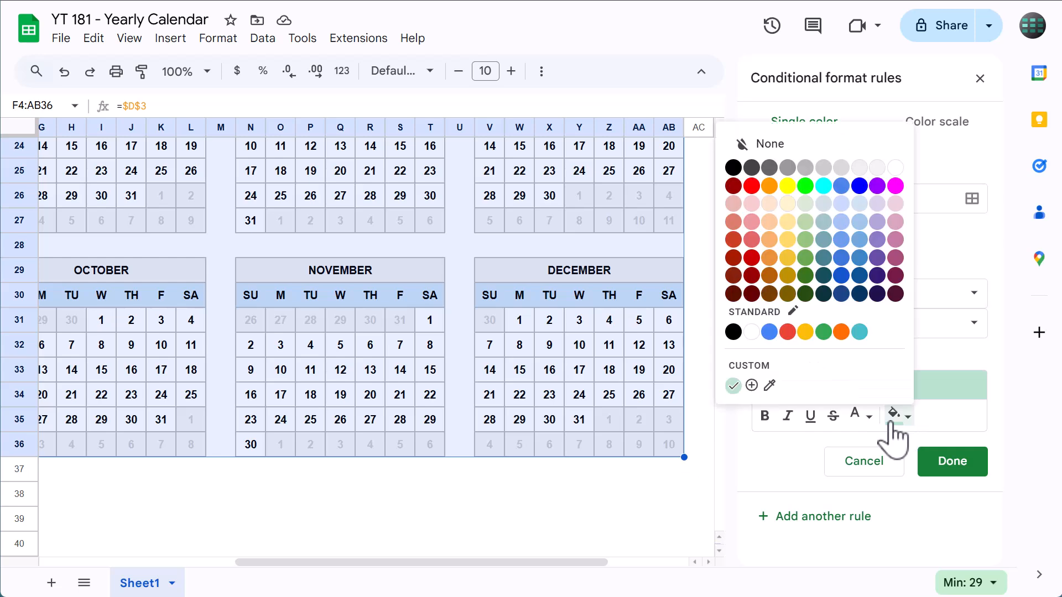
left_click(788, 186)
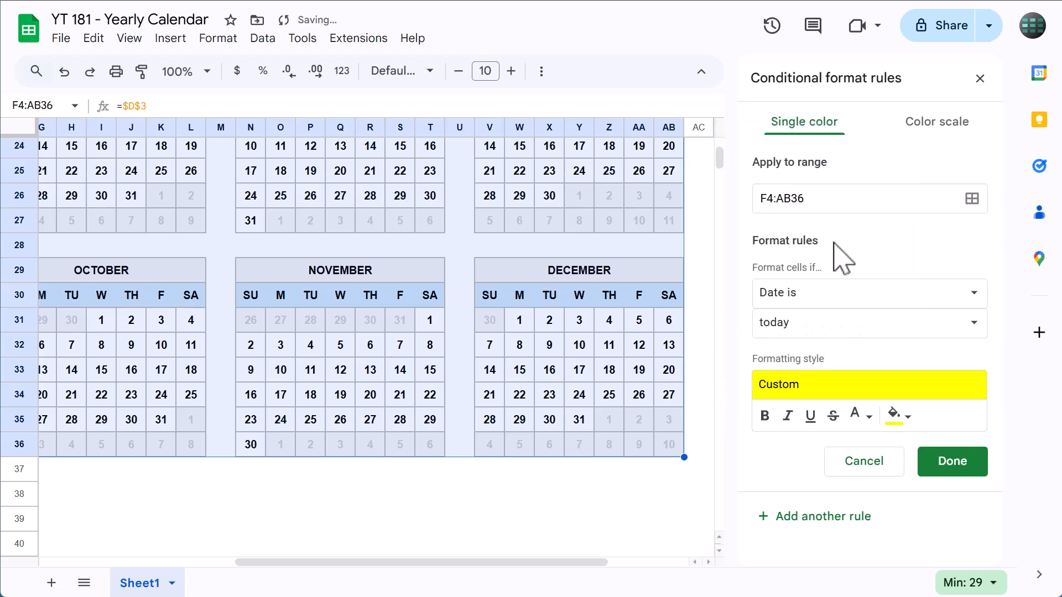
left_click(953, 461)
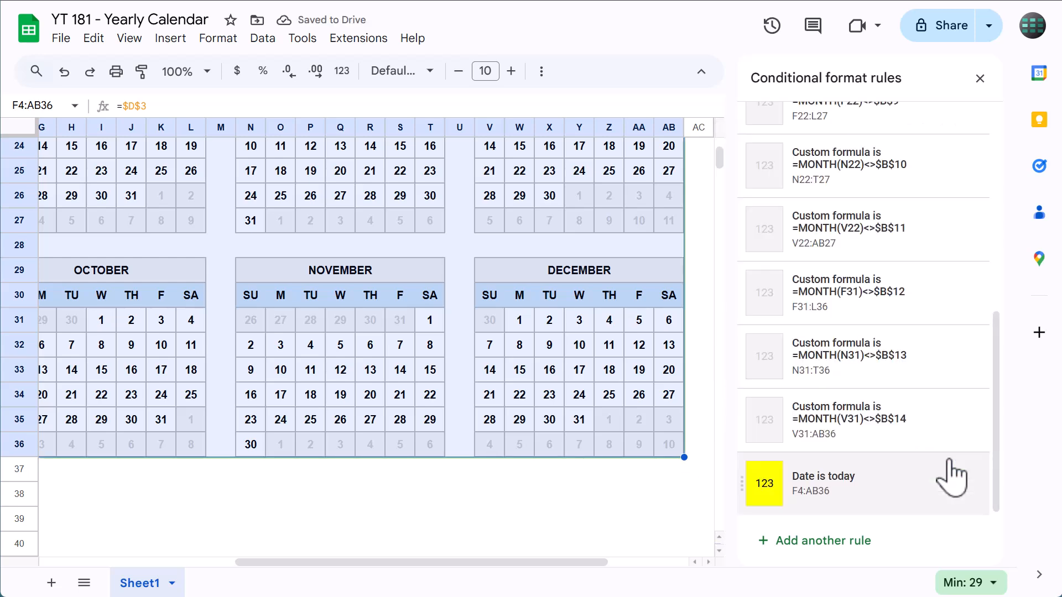
left_click(979, 79)
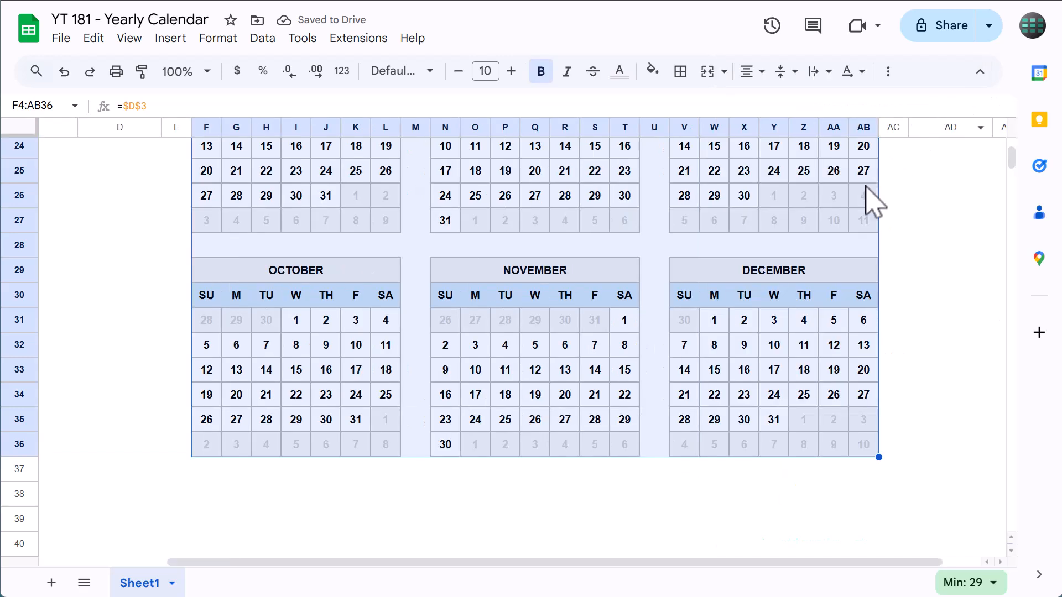
scroll(539, 442, "up", 6)
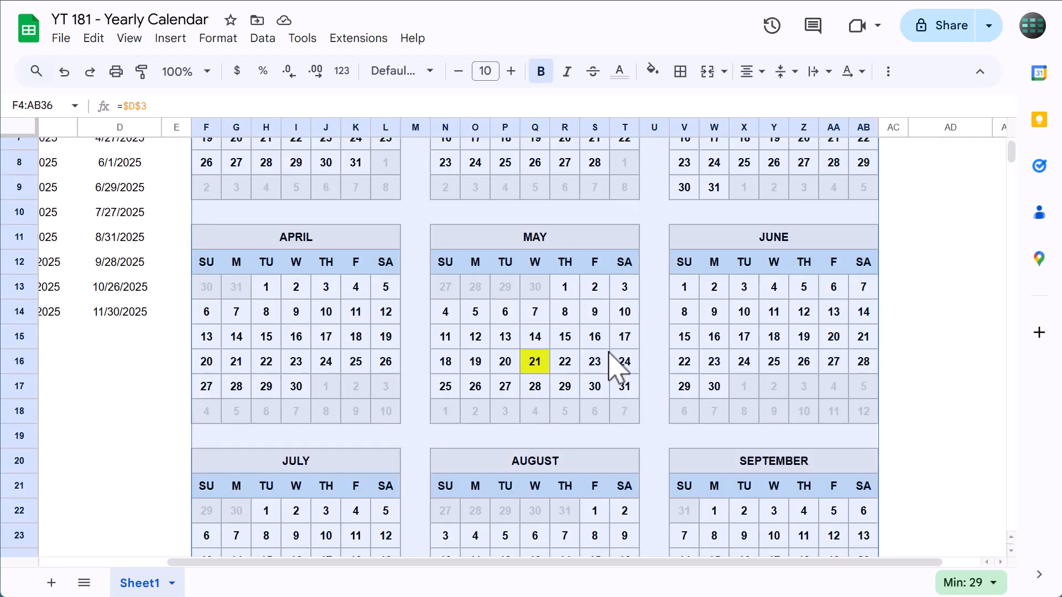
left_click(601, 362)
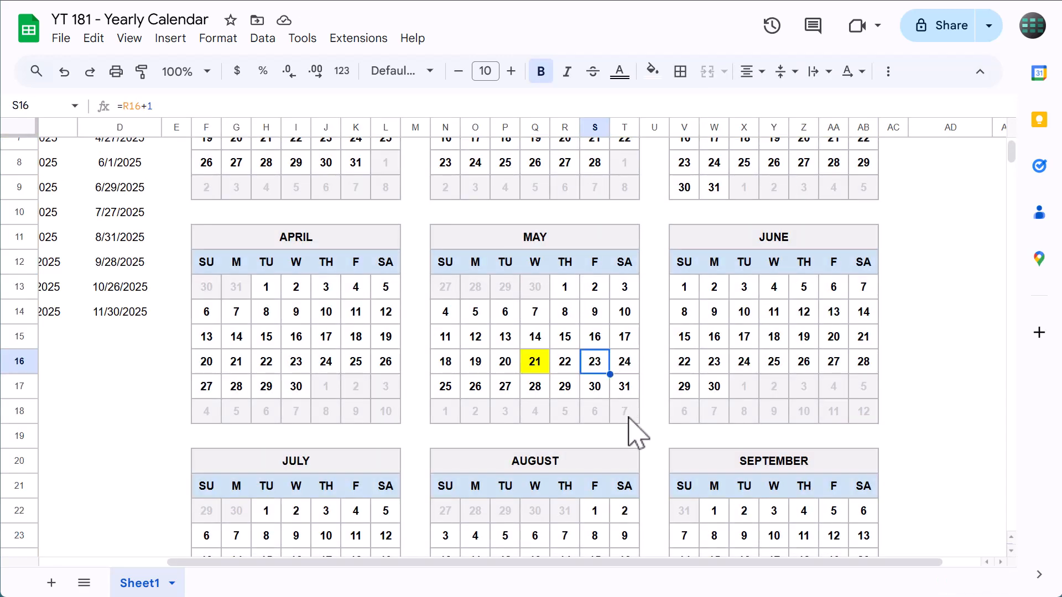
- Hide the helper columns B through D that hold the month, first-day and Sunday values
scroll(636, 435, "up", 3)
left_click_drag(593, 563, 437, 562)
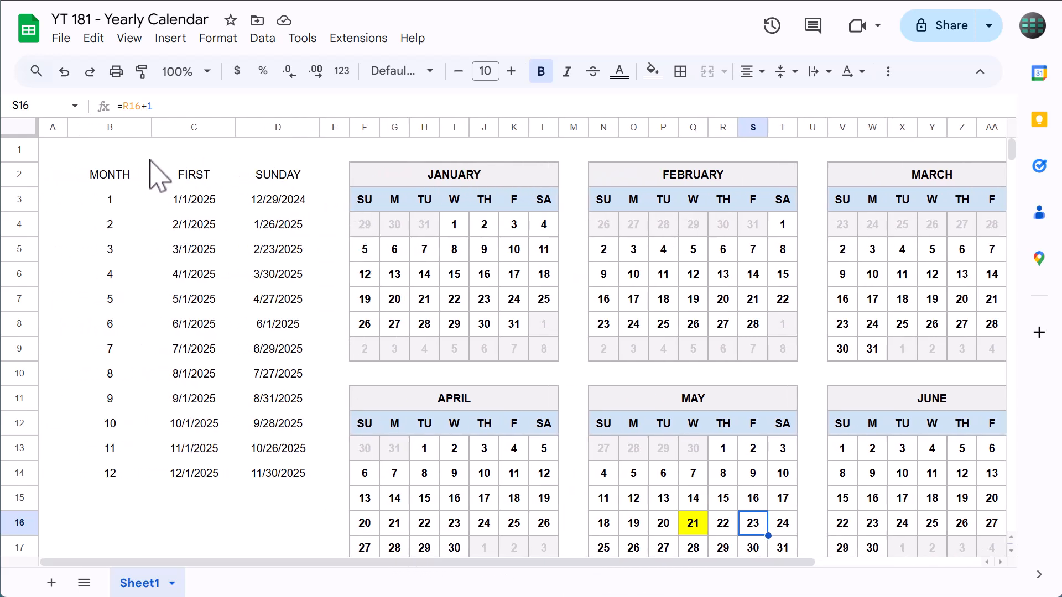
left_click_drag(109, 132, 315, 170)
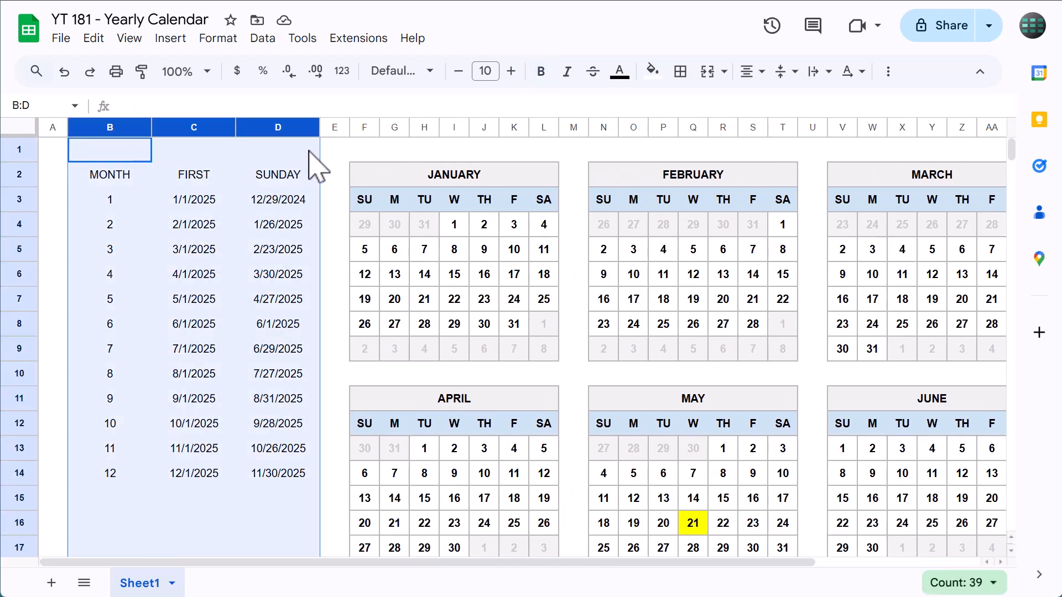
right_click(282, 119)
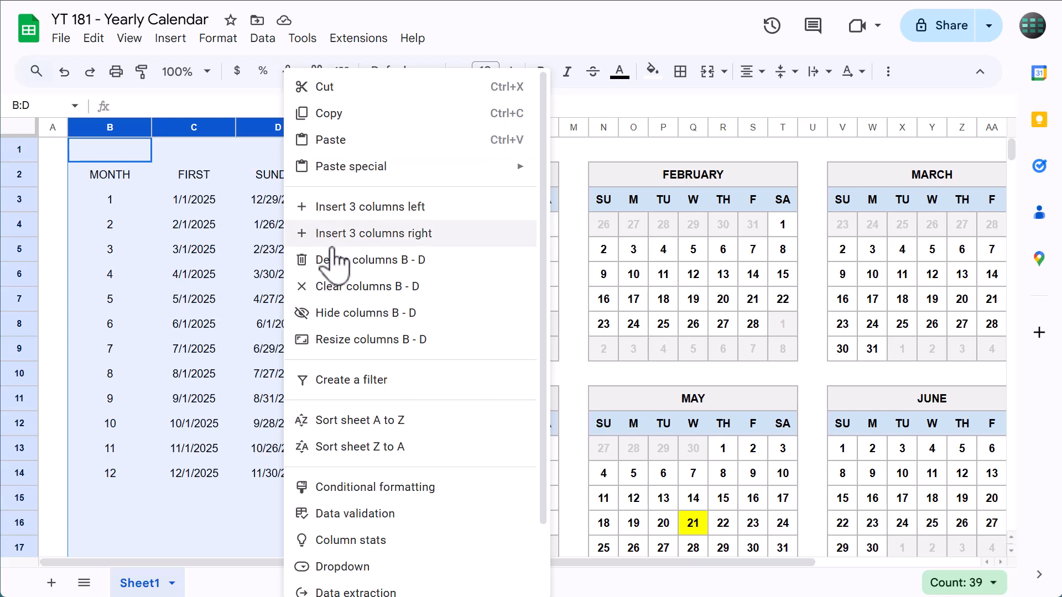
left_click(348, 314)
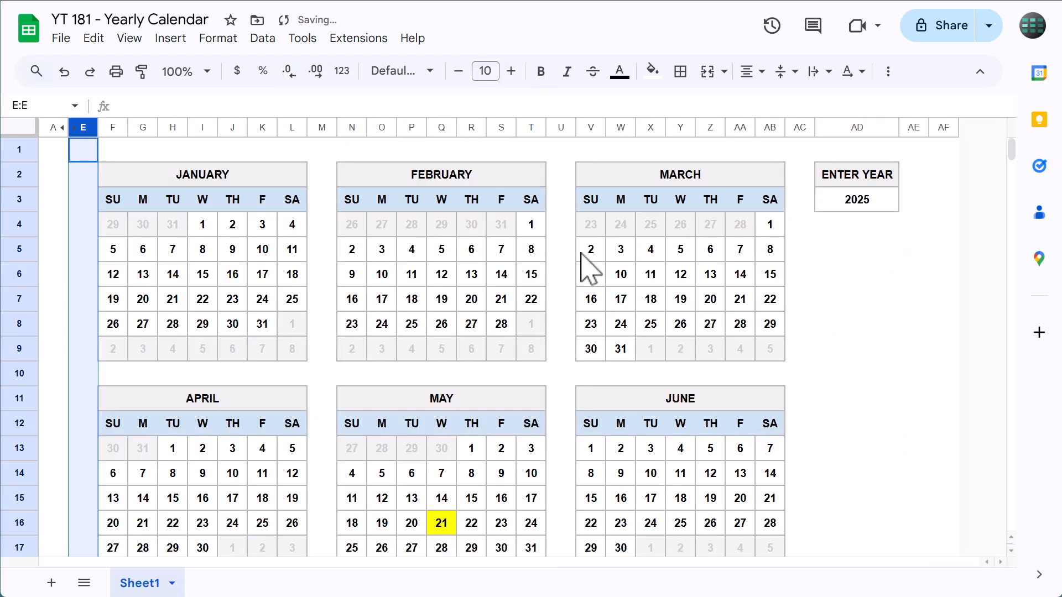
left_click(298, 184)
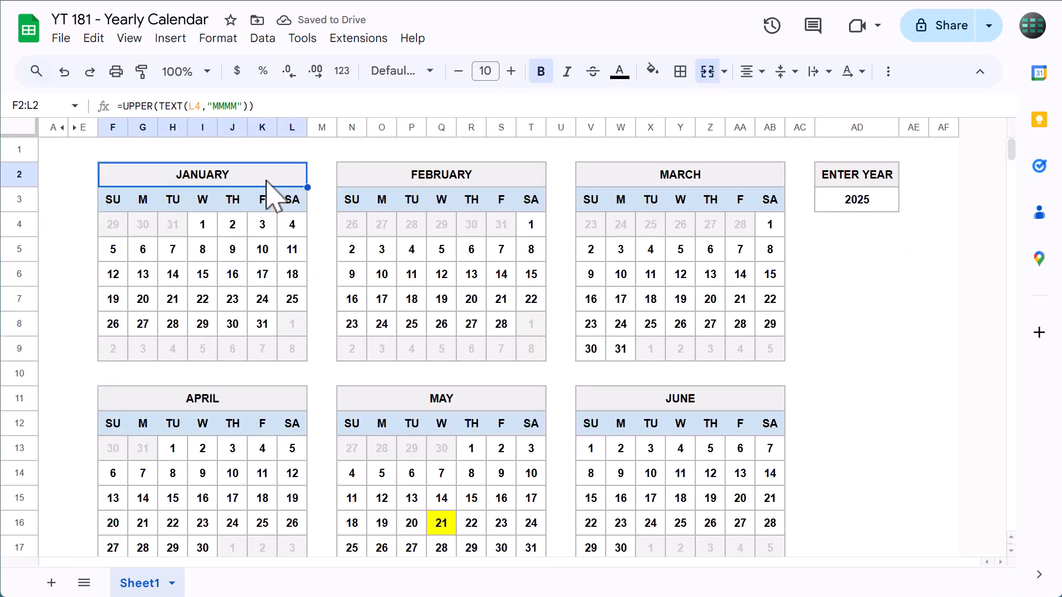
- Select the full calendar F2:AB36 and set up printing for only the selected cells
left_click_drag(253, 179, 735, 367)
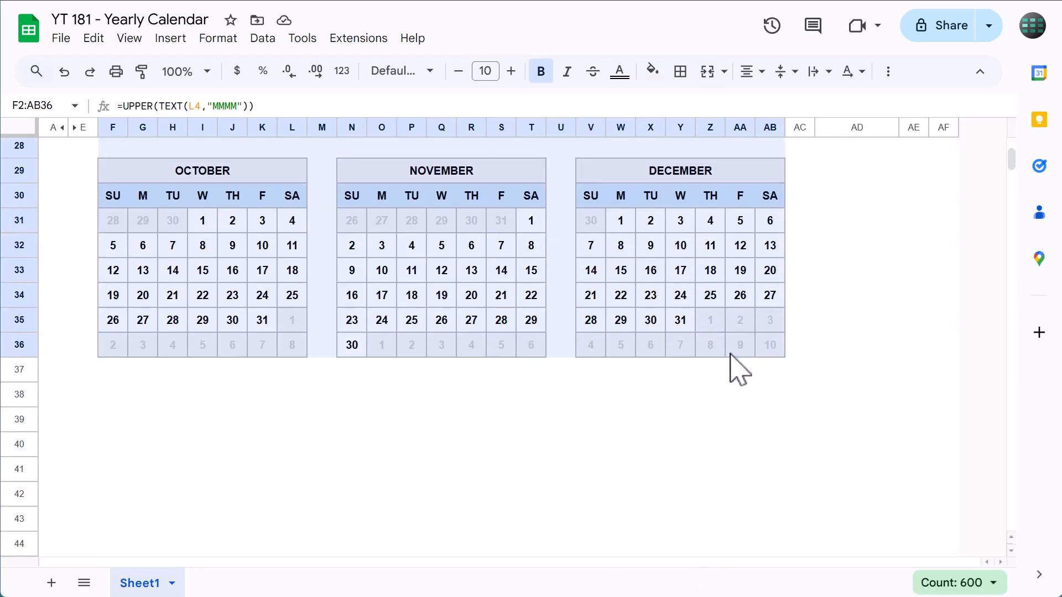
left_click(60, 40)
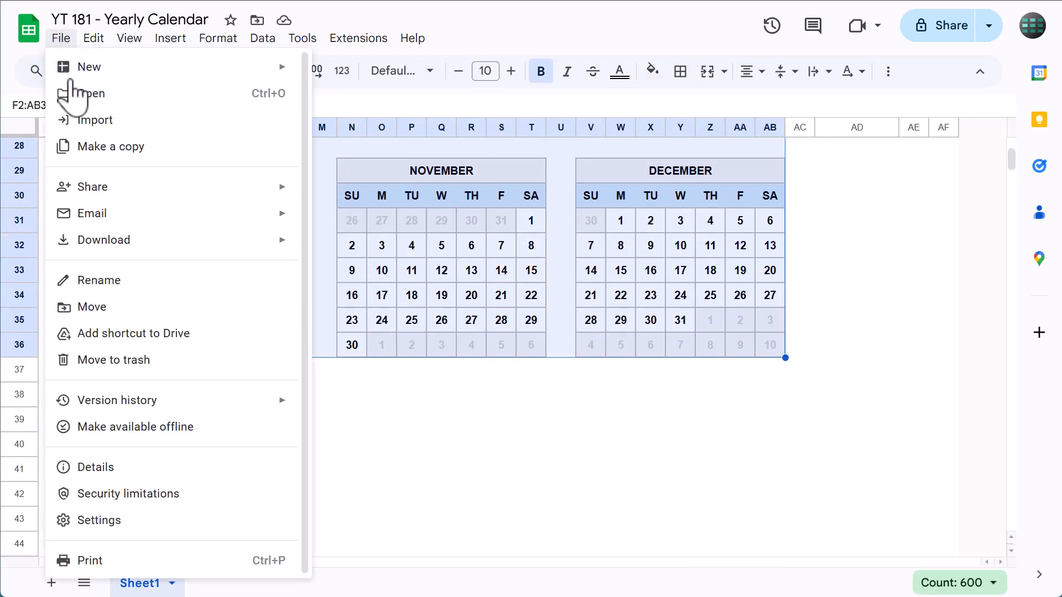
left_click(88, 560)
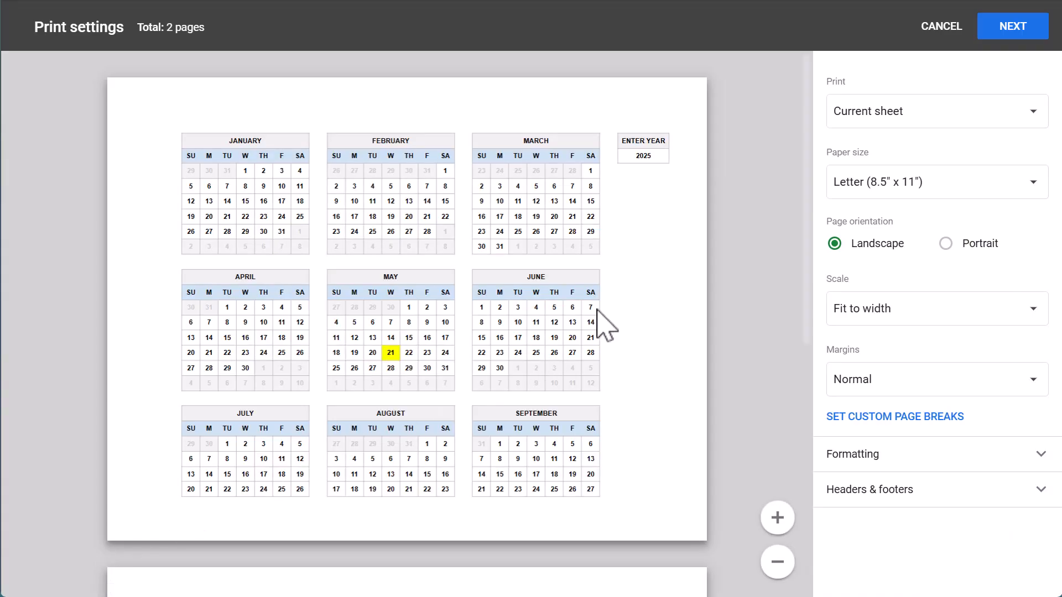
left_click(890, 118)
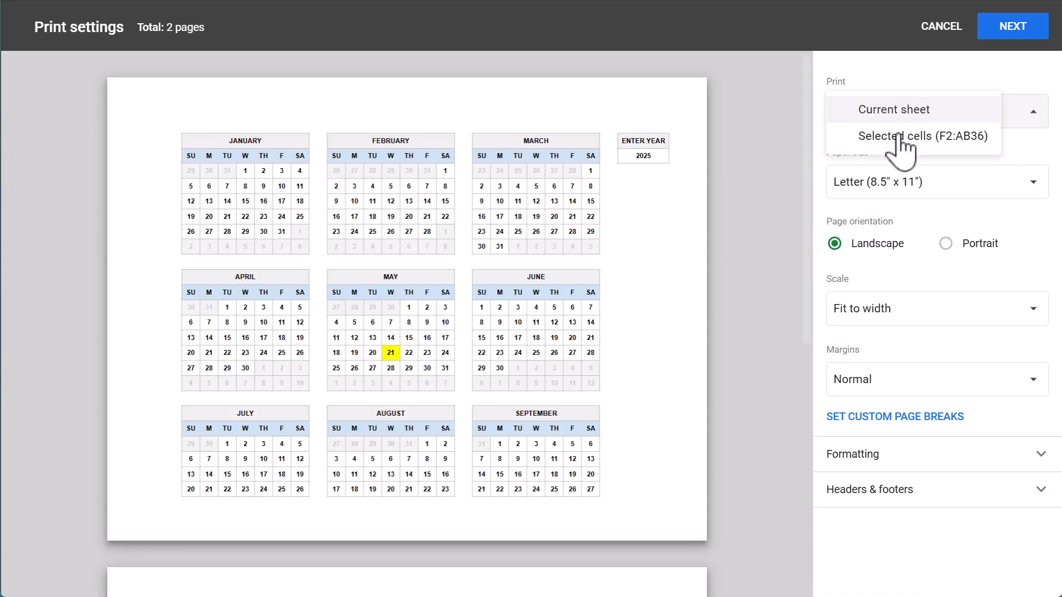
left_click(902, 138)
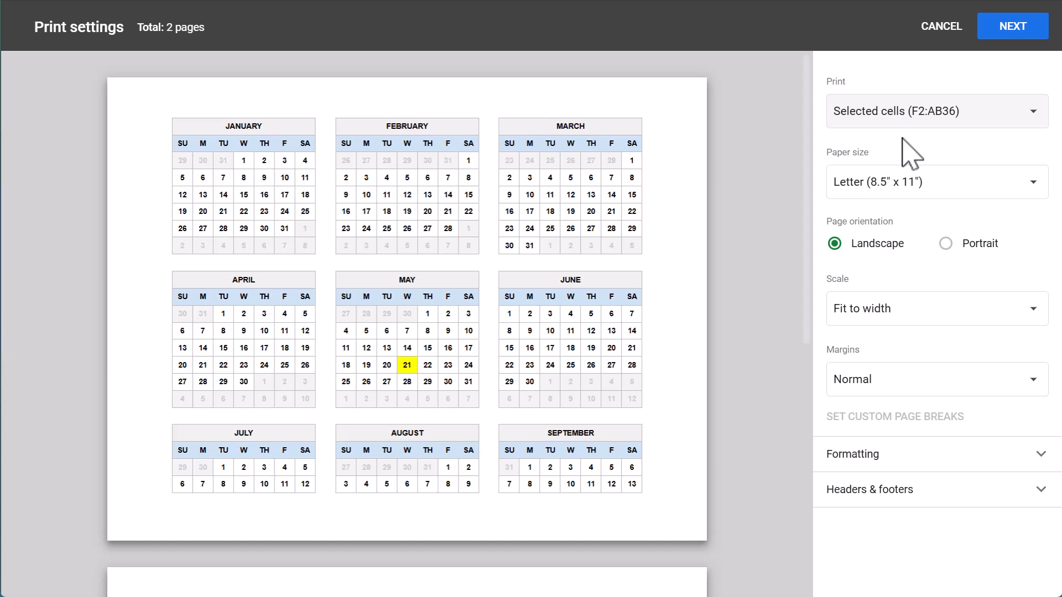
- Set the printout to Fit to page in portrait orientation, proceed to the print dialog, and return to the sheet
left_click(862, 309)
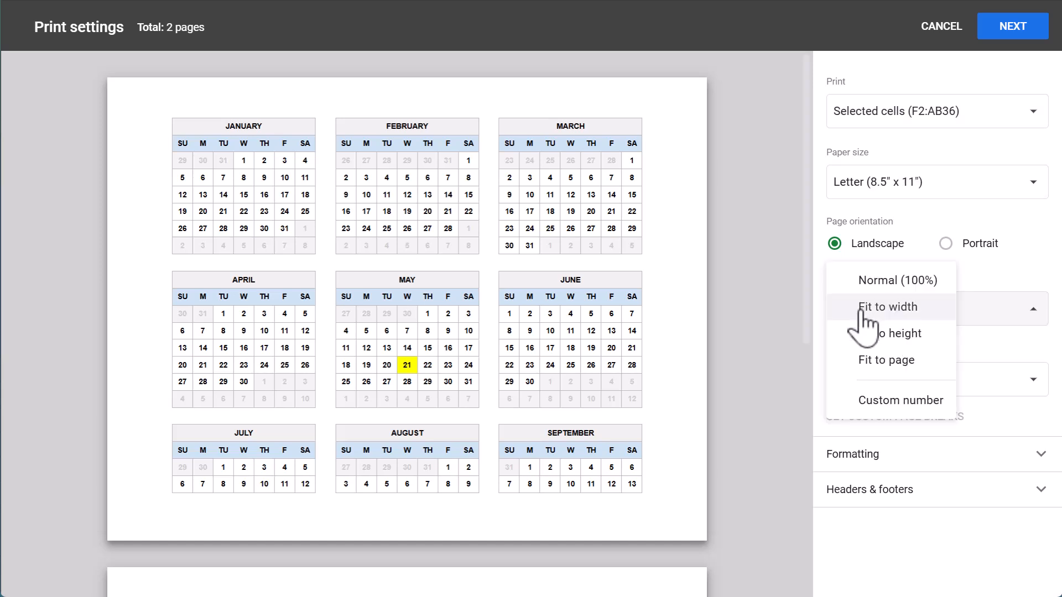
left_click(868, 362)
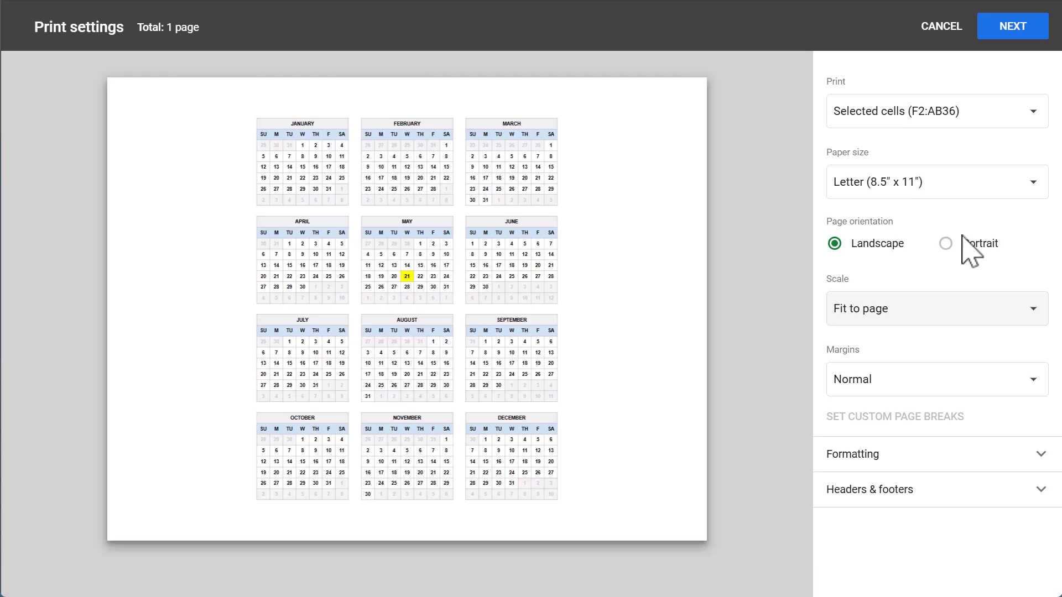
left_click(946, 244)
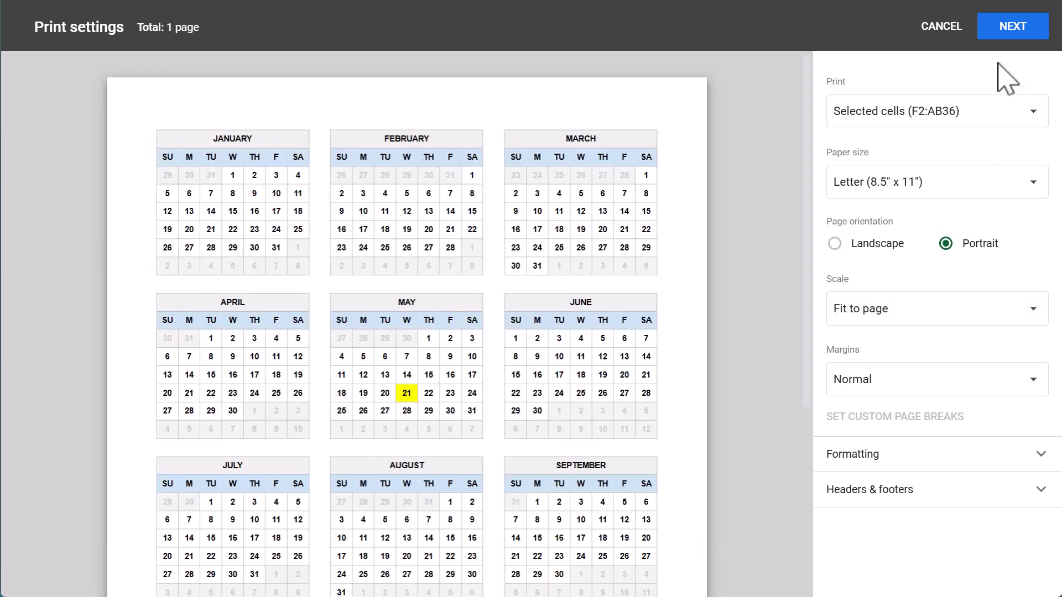
left_click(1008, 29)
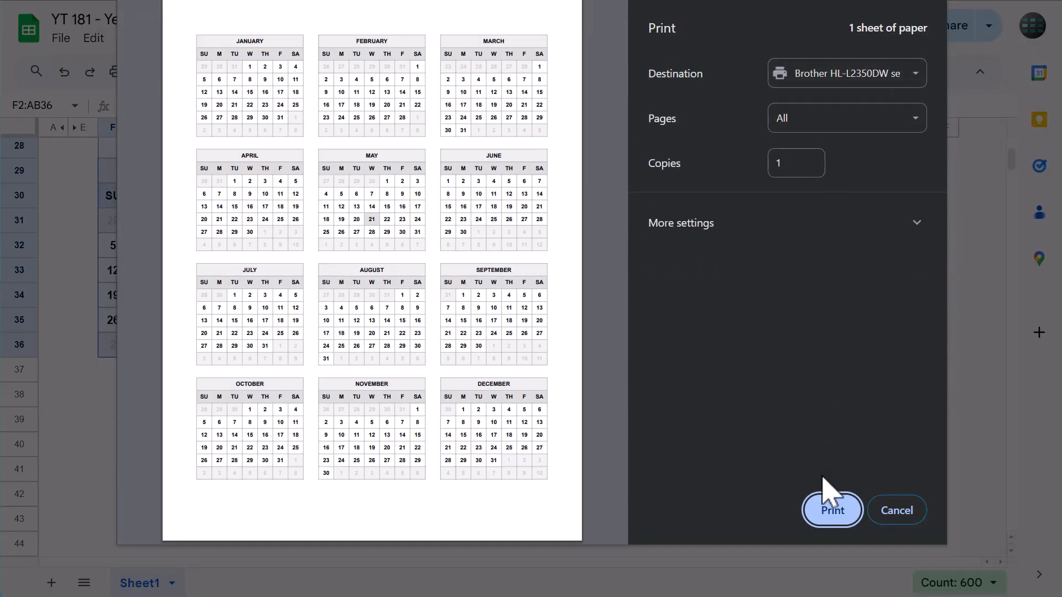
left_click(831, 509)
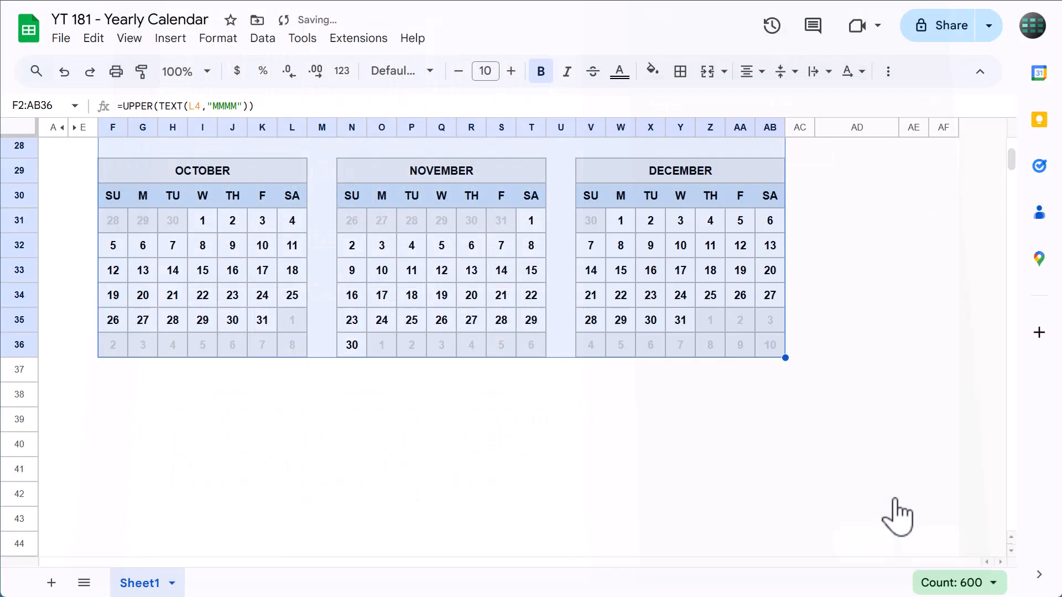
left_click(885, 401)
scroll(870, 414, "up", 10)
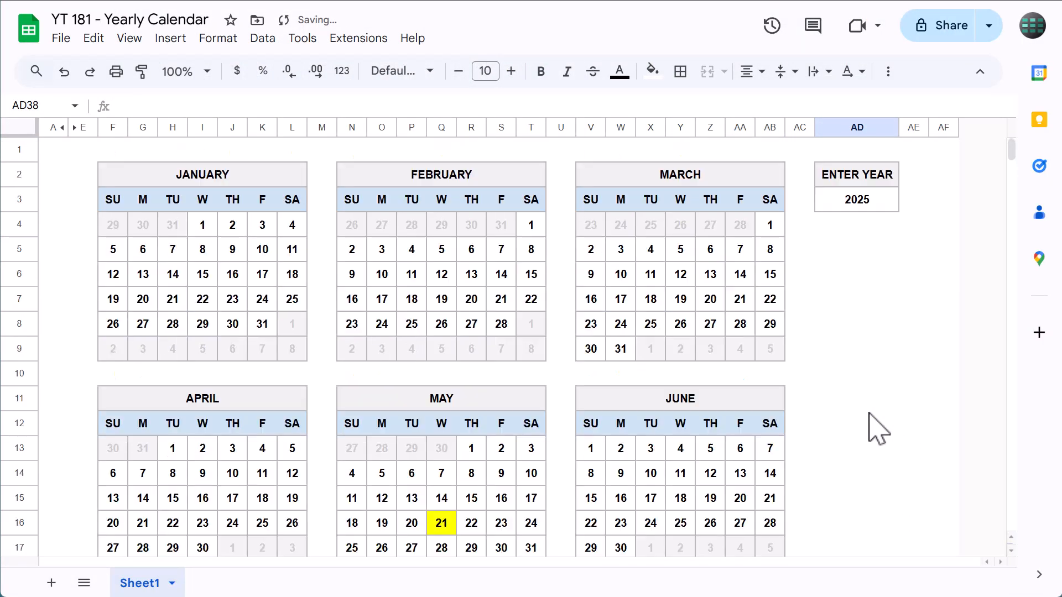